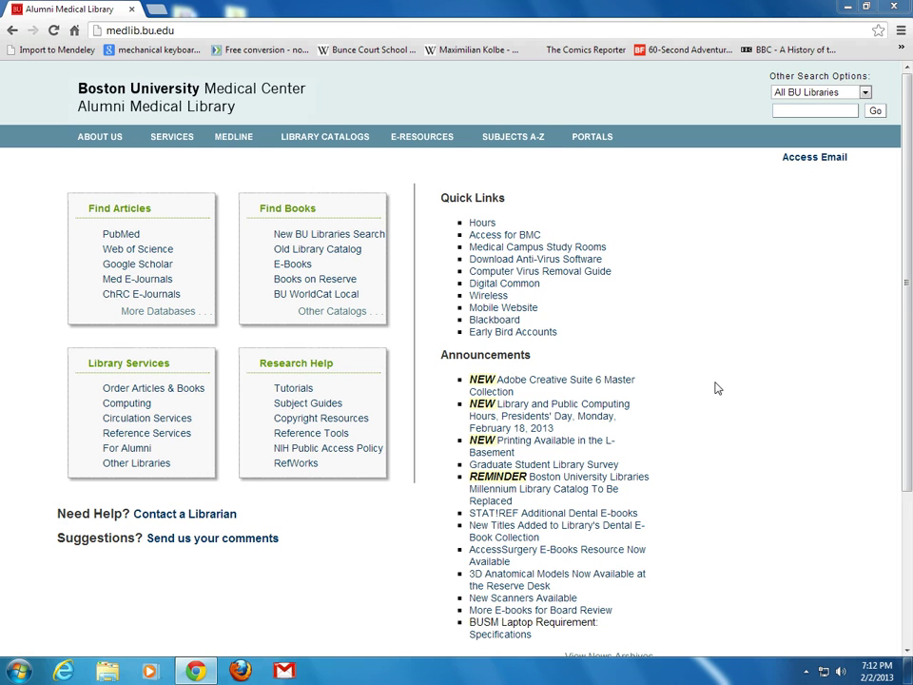
click(405, 26)
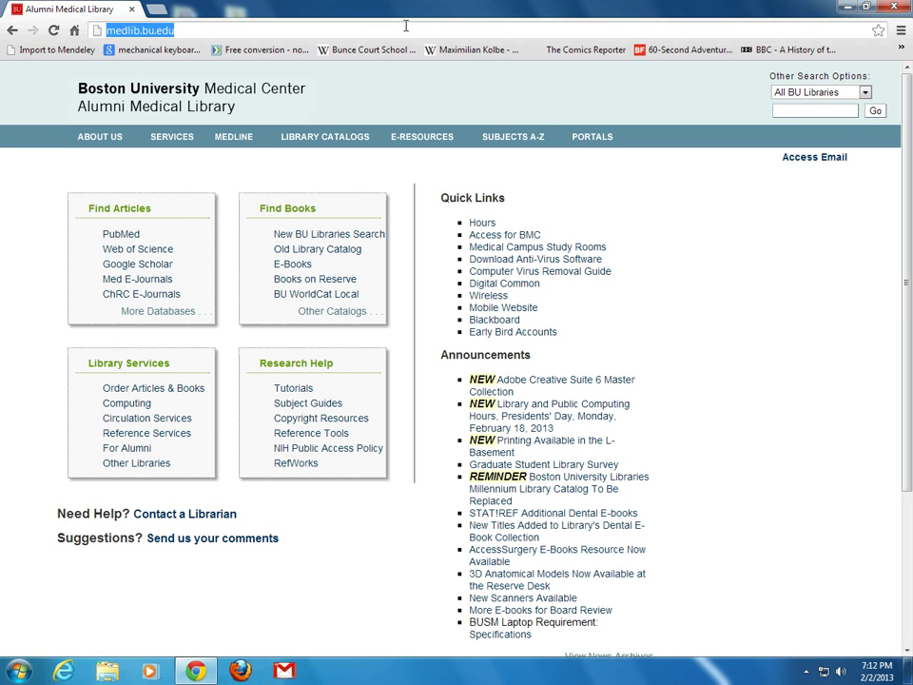
key(BackSpace)
text(mendf=)
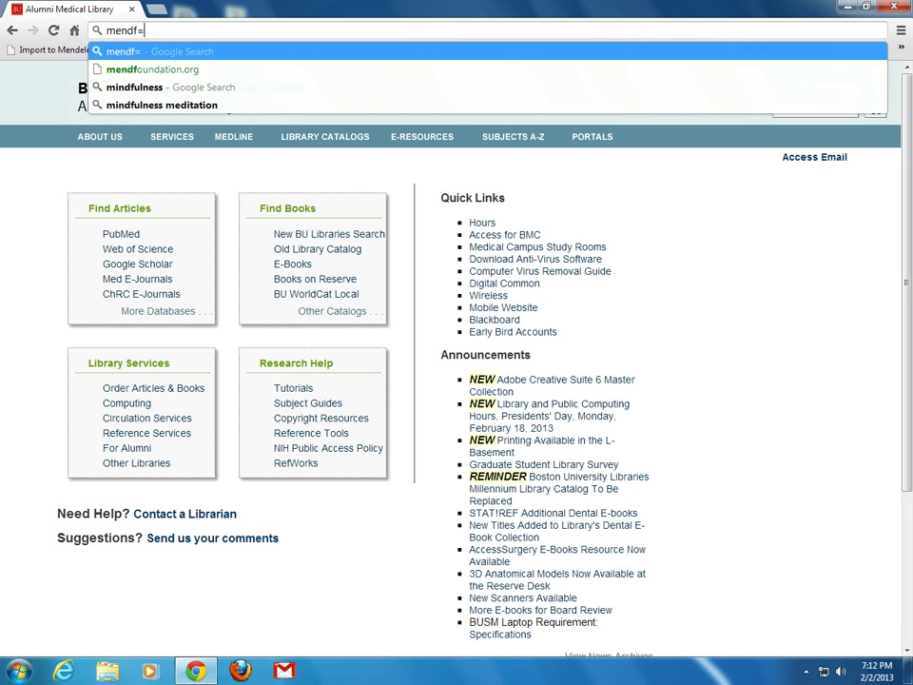
key(BackSpace)
text(eley.com)
key(Return)
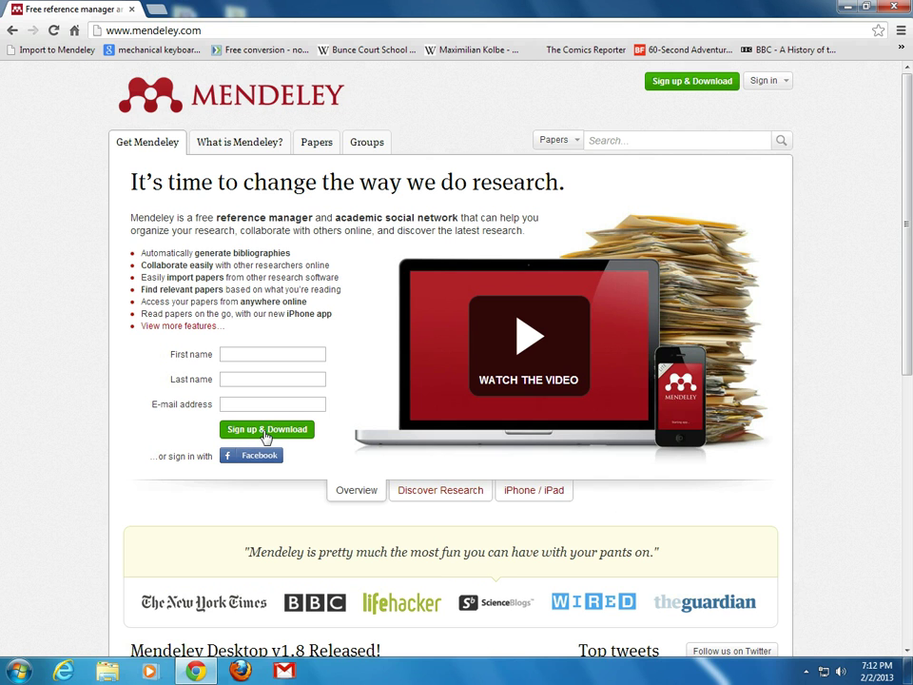
Step: Sign in to the Mendeley account with Remember me ticked, then minimise Chrome to the desktop
click(776, 82)
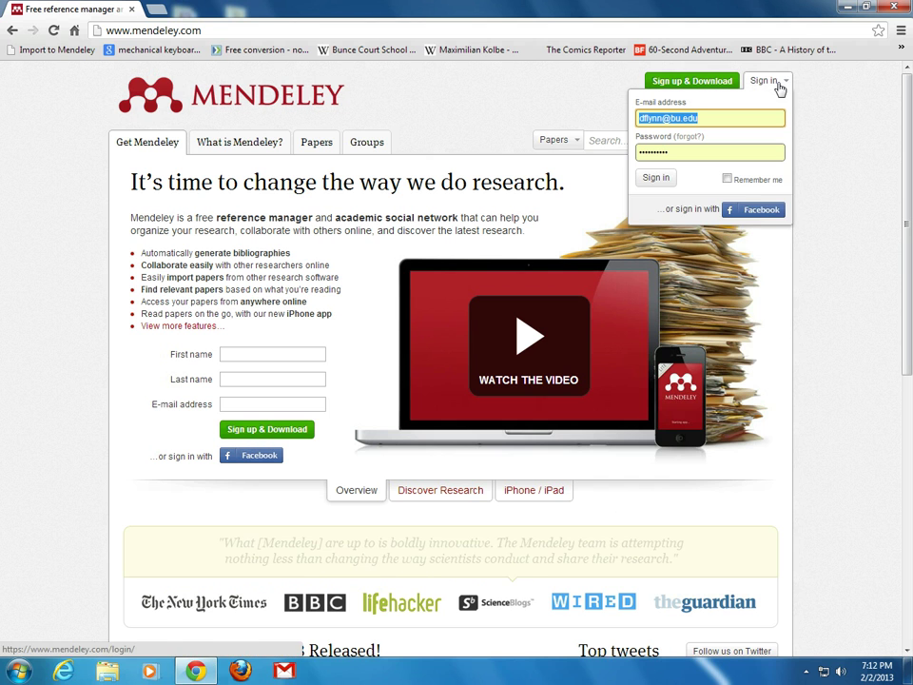
click(728, 179)
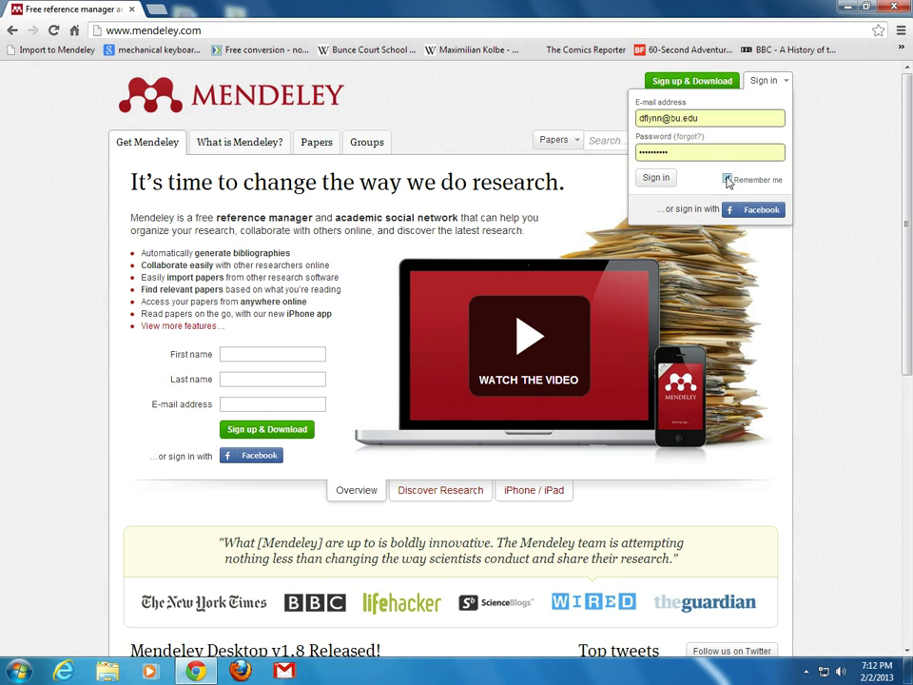
click(664, 179)
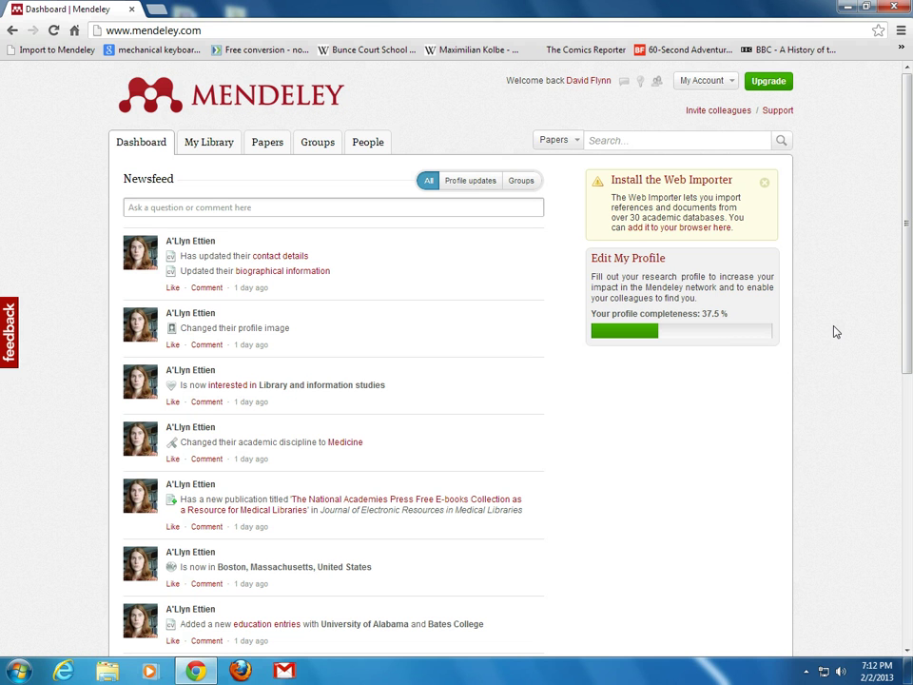
key(super+d)
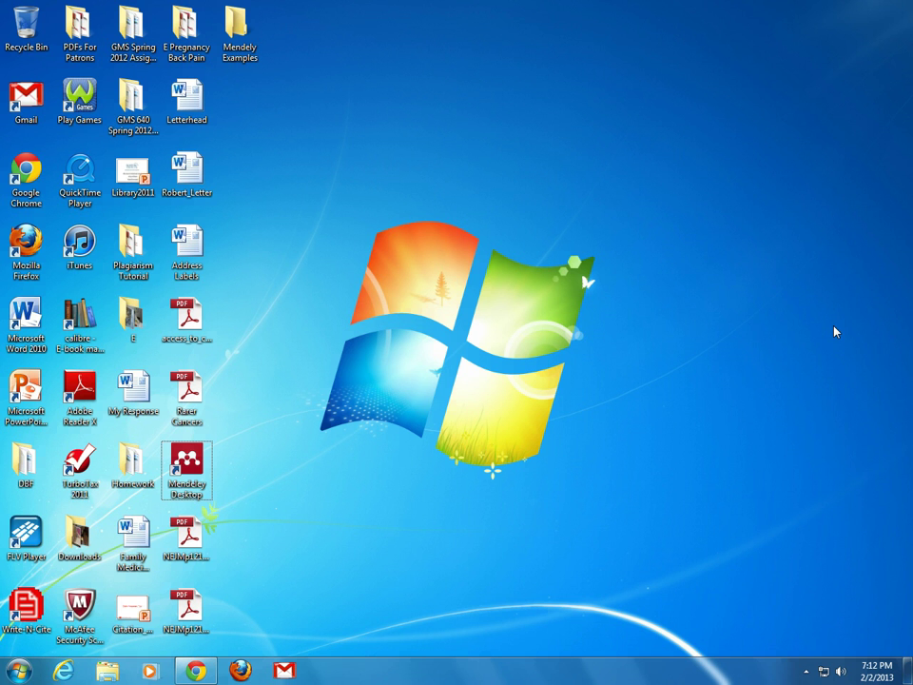
Step: Start Mendeley Desktop from its desktop shortcut to reach the All Documents library
double_click(199, 475)
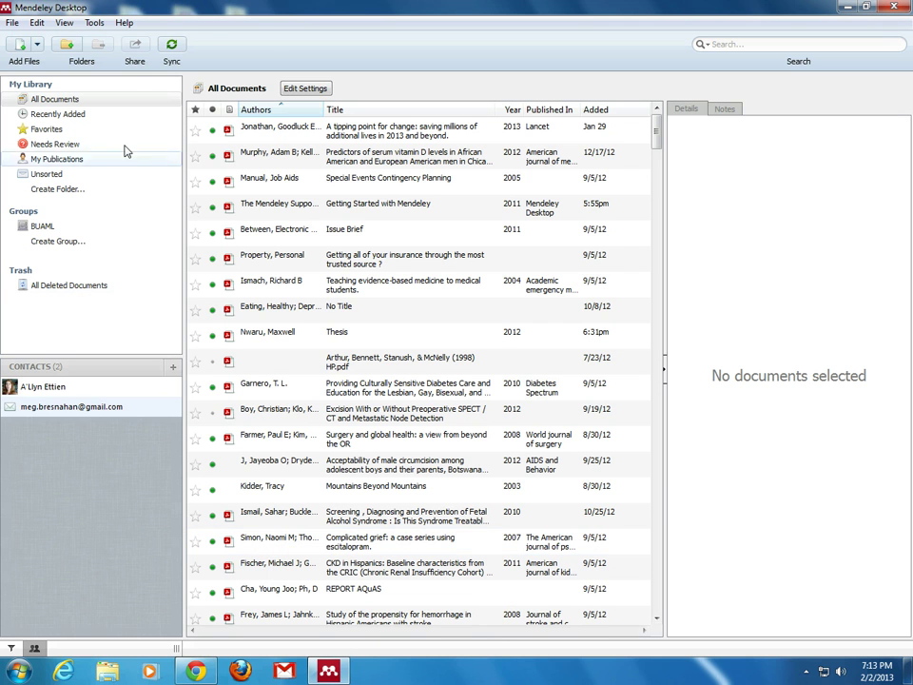
Step: Show the Welcome to Mendeley screen from the Help menu
click(126, 27)
click(154, 56)
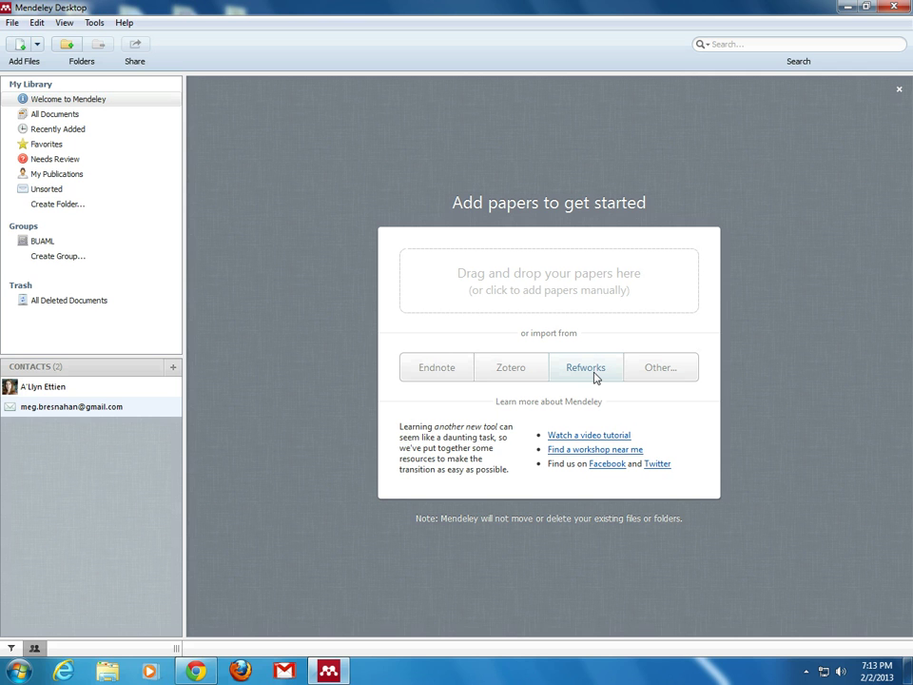
Step: Show All Documents, look over the Tools menu, then bring the Chrome Mendeley dashboard forward
click(61, 116)
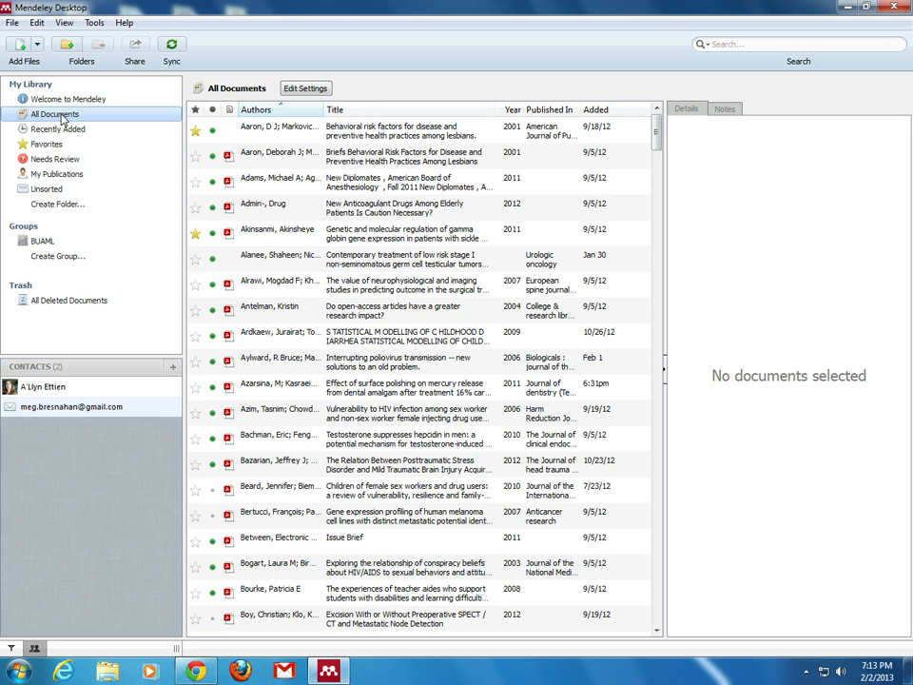
click(94, 23)
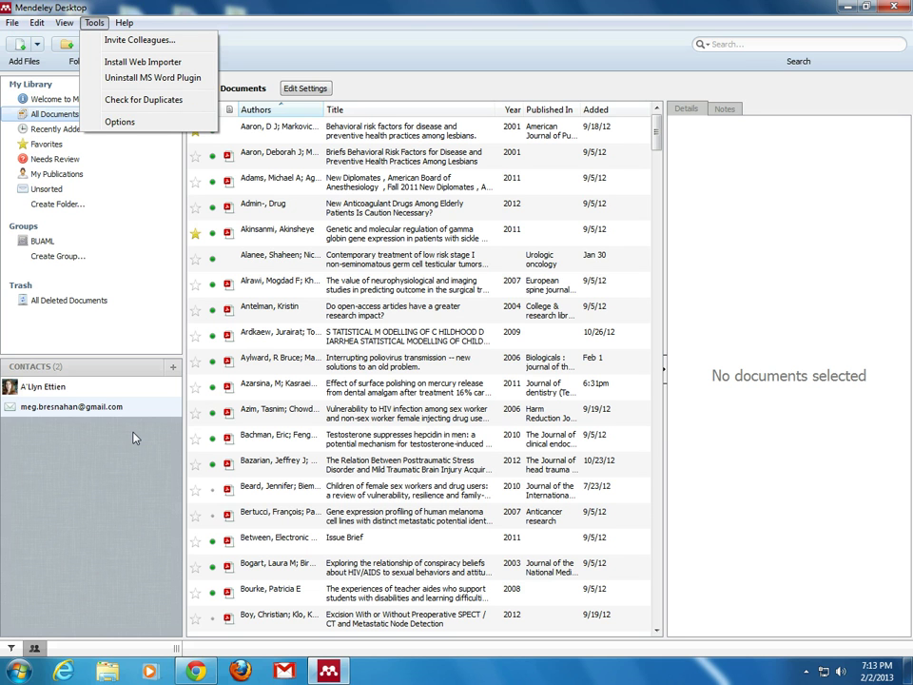
click(197, 672)
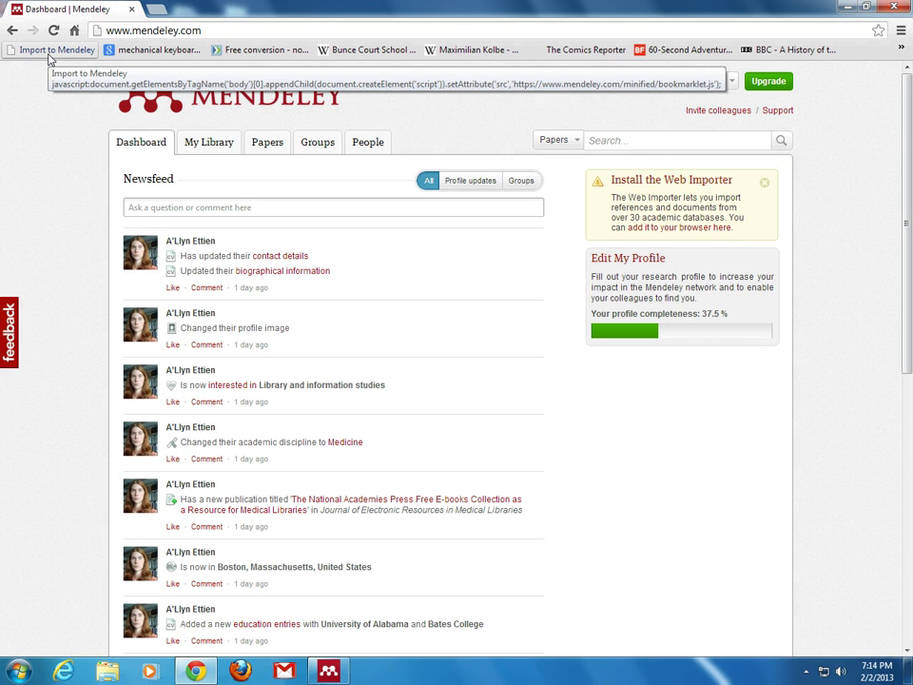
Step: Review sync settings and the 225 MB of 1 GB web space, then return to All Documents
click(323, 672)
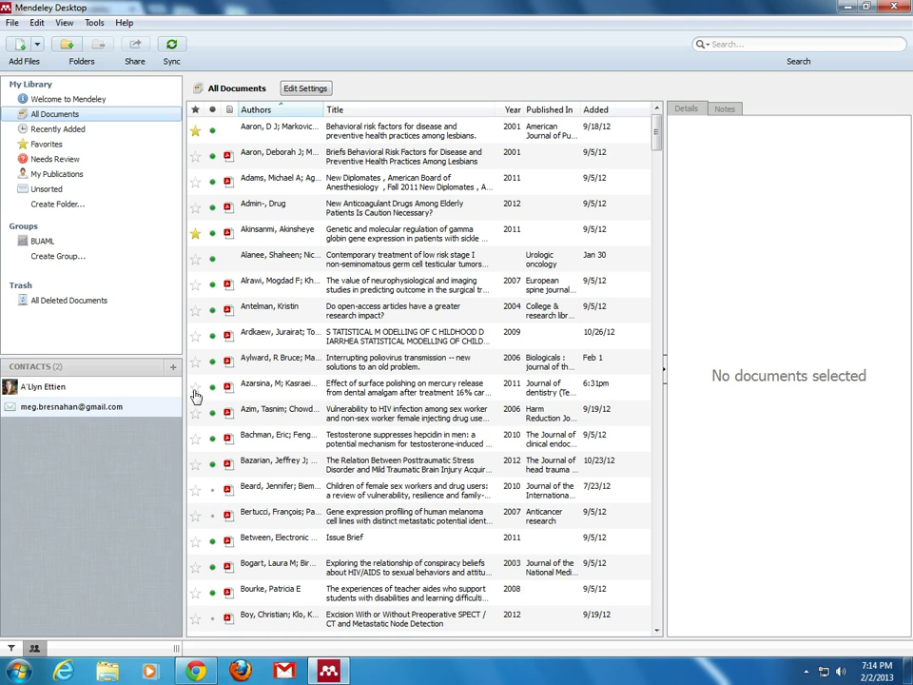
click(307, 89)
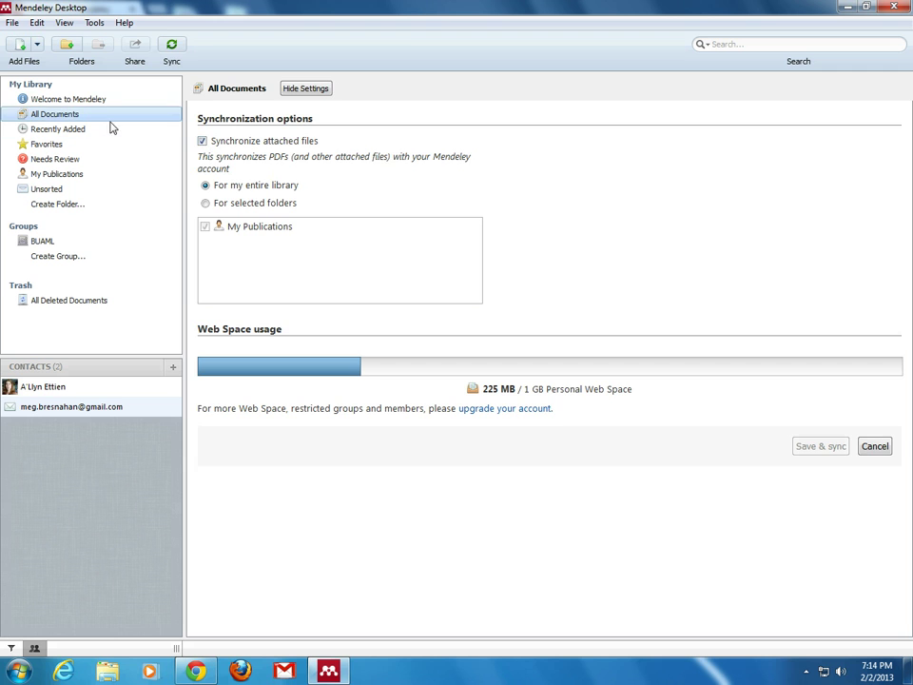
click(83, 102)
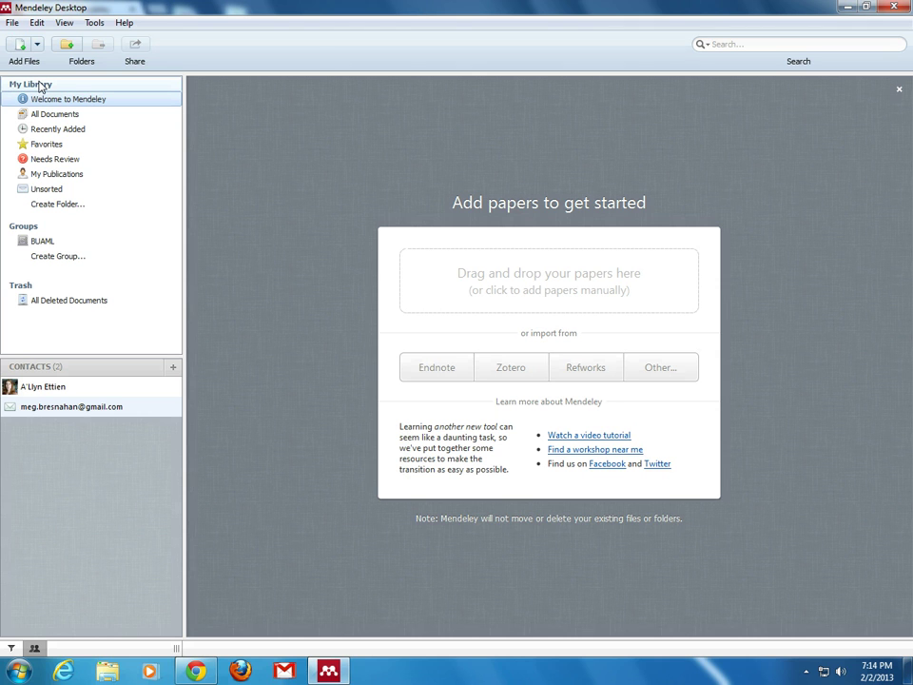
click(44, 116)
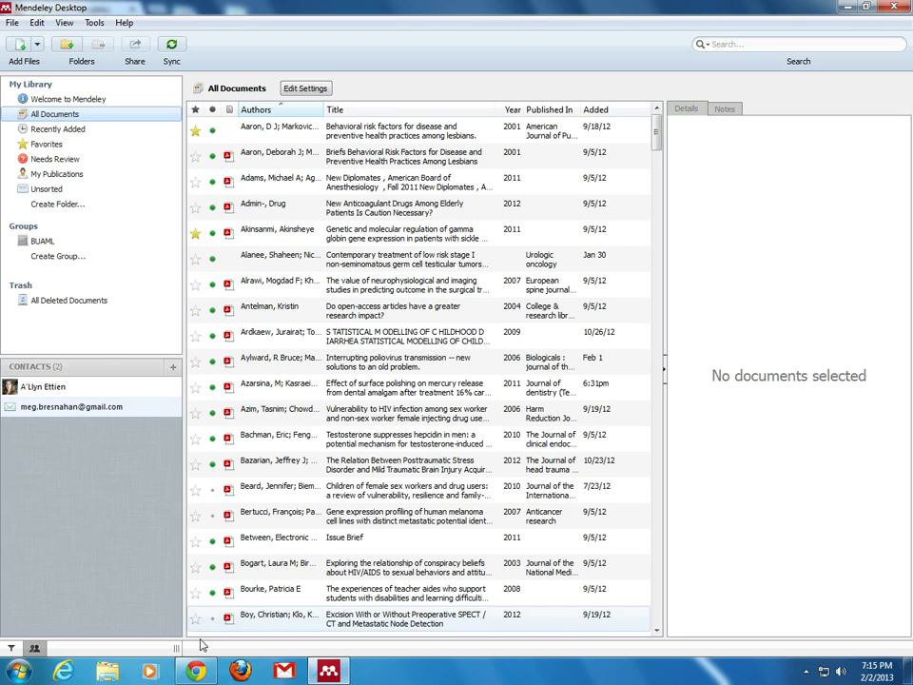
click(197, 673)
Step: Load the Boston University medical library home page and open PubMed from Find Articles
click(75, 30)
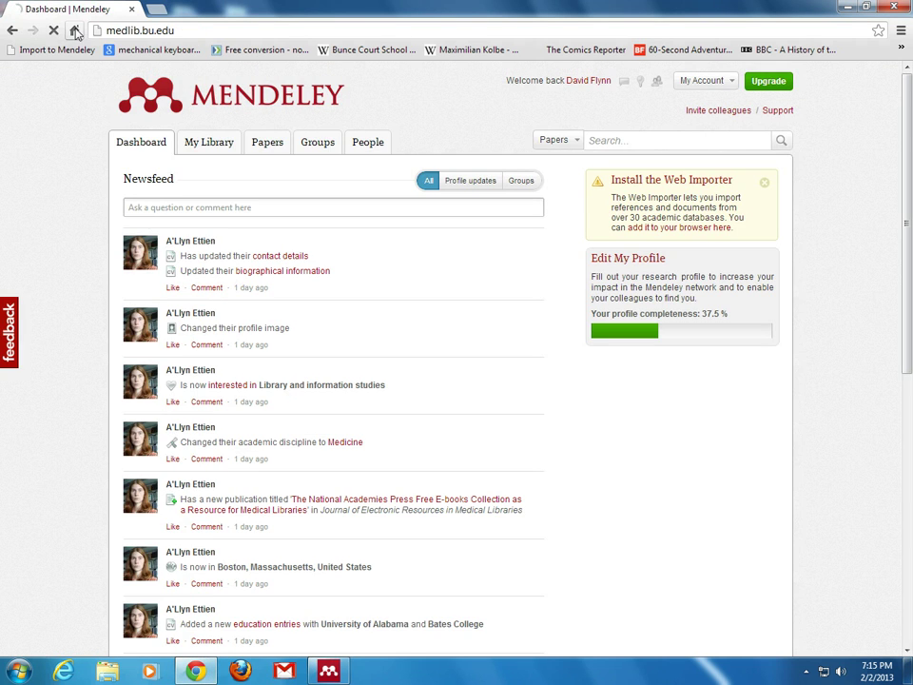
mouse_move(157, 138)
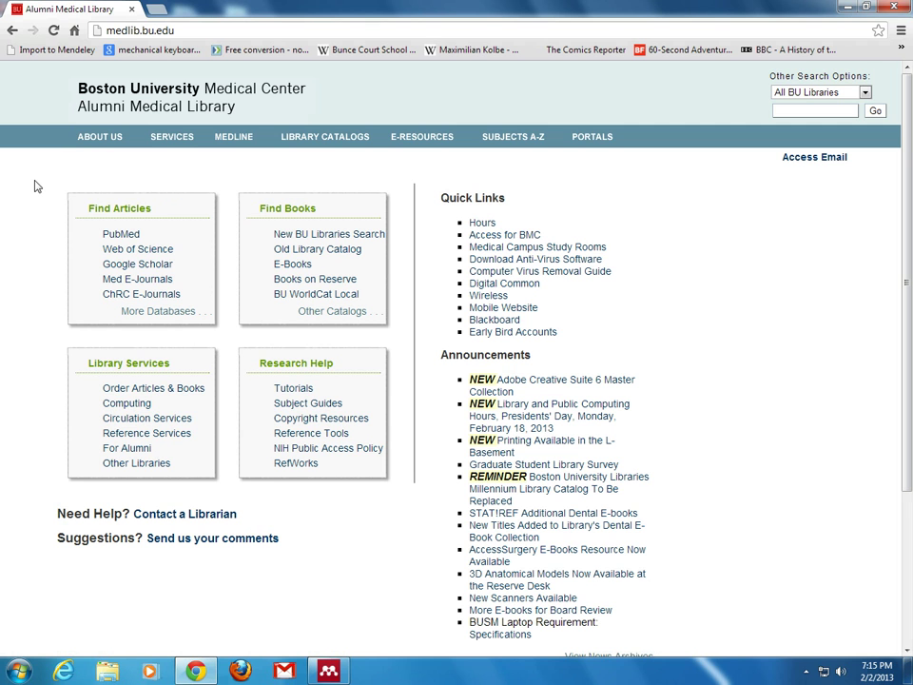
click(122, 238)
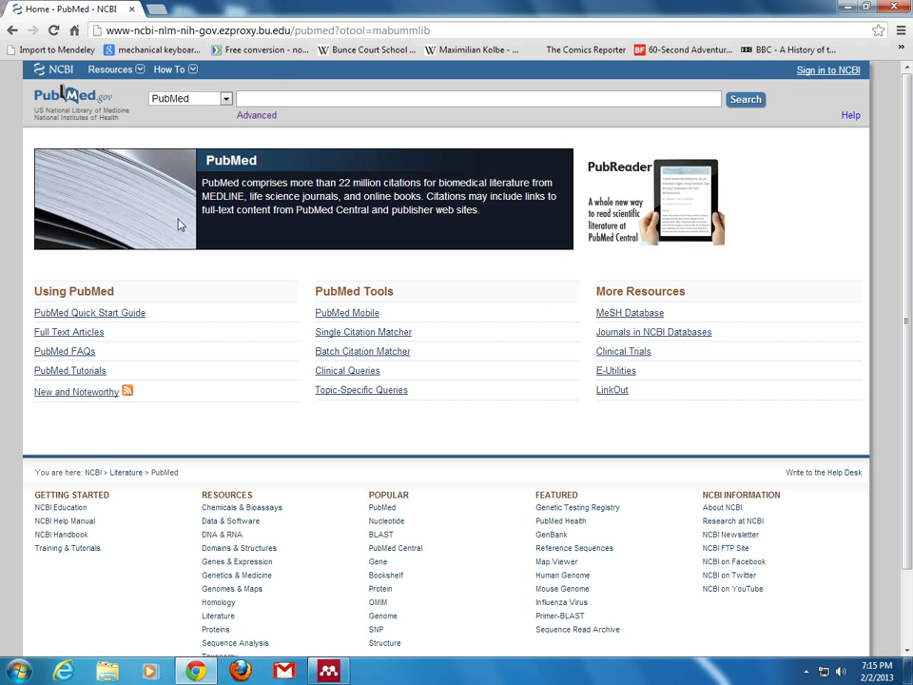
Step: Search PubMed for 'cancer' and send the results to the Import to Mendeley bookmarklet
click(273, 97)
text(cancer)
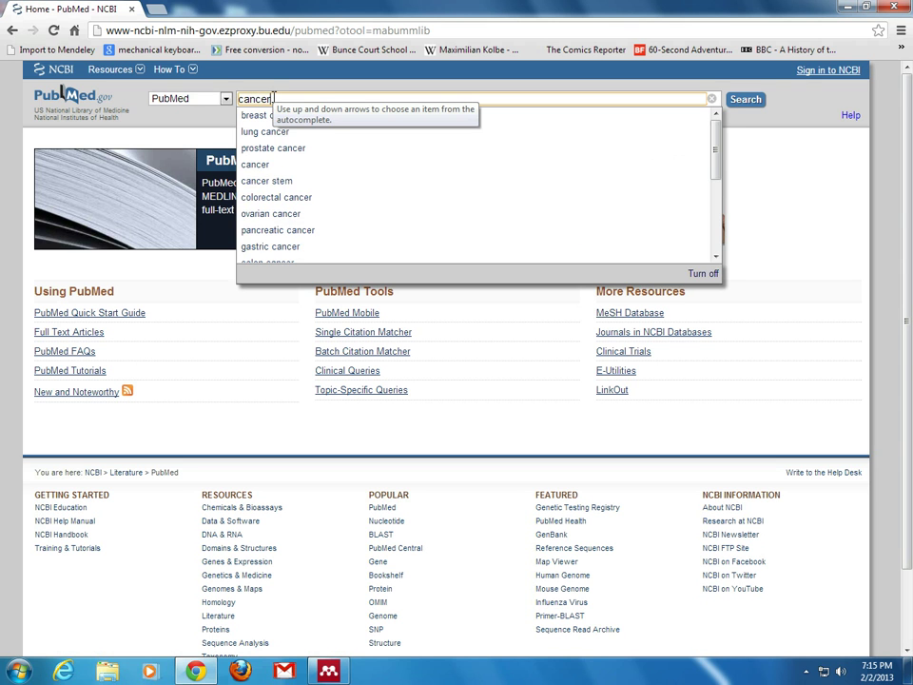
key(Return)
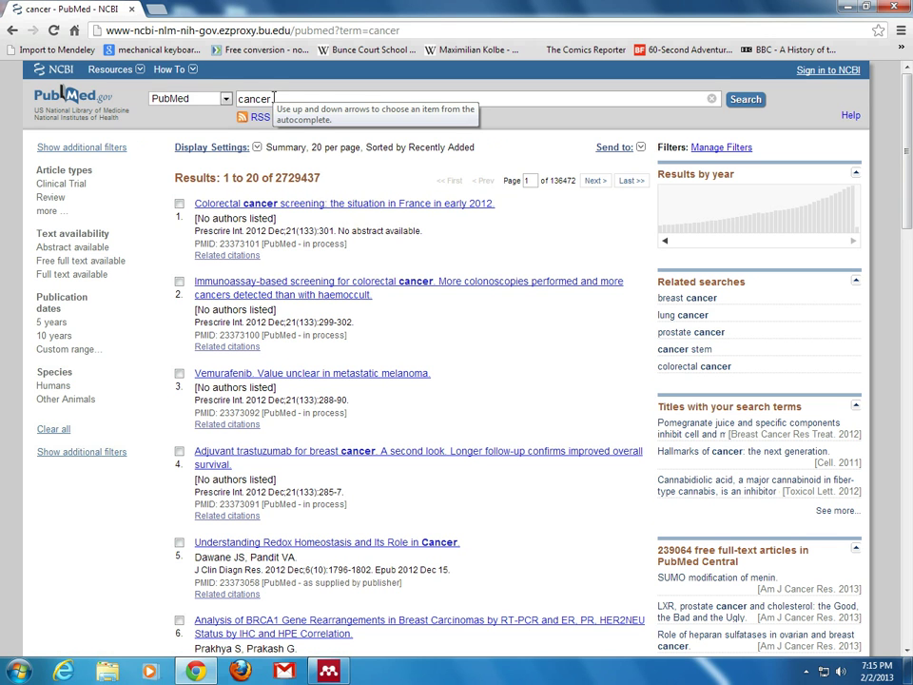
click(37, 54)
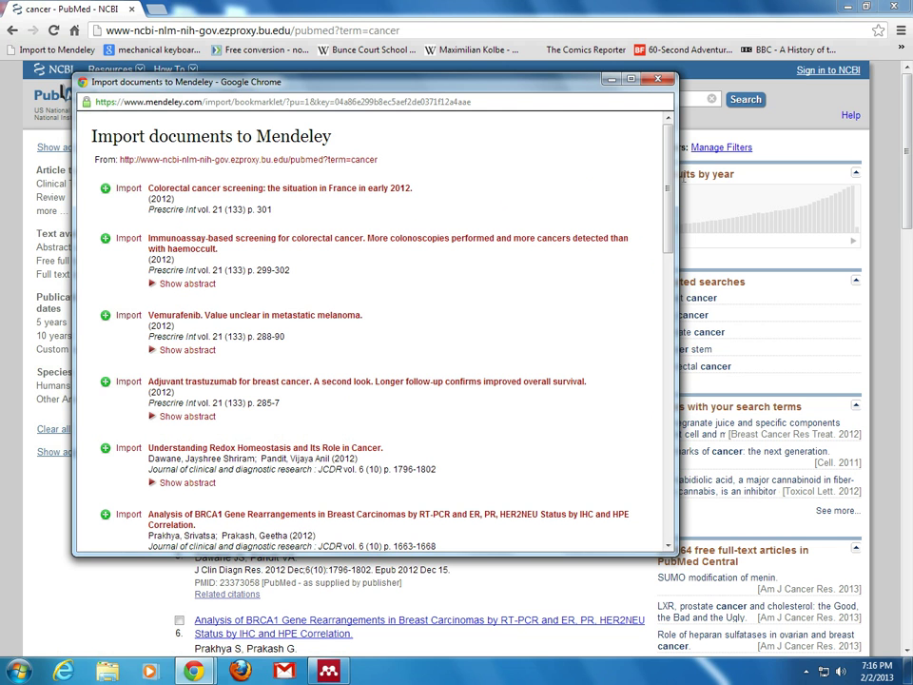
Step: Import the 'Metastatic chordoma' paper from the popup and view it in the web library
drag(668, 187, 669, 342)
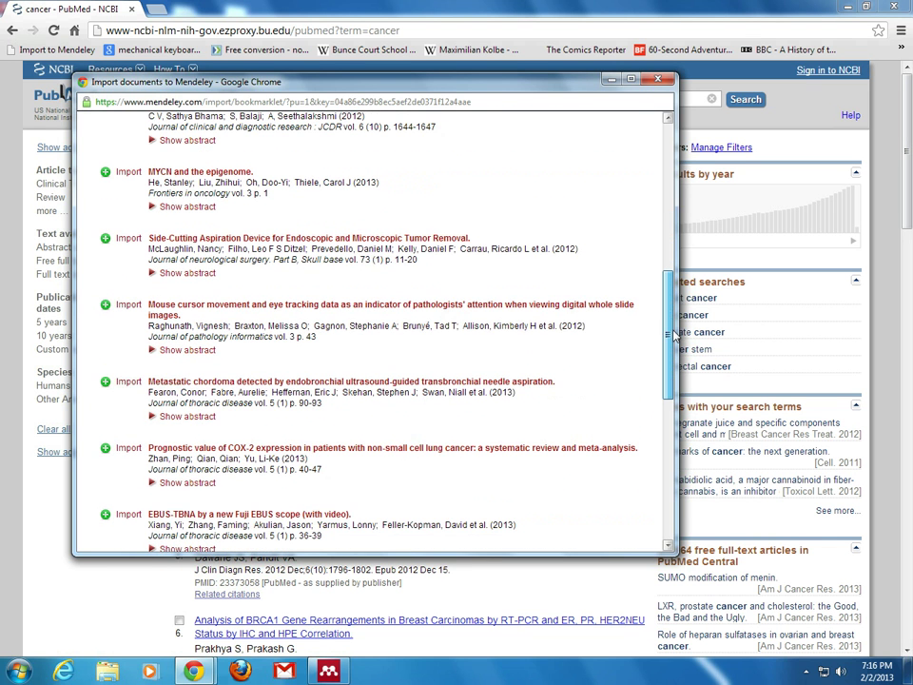
click(110, 384)
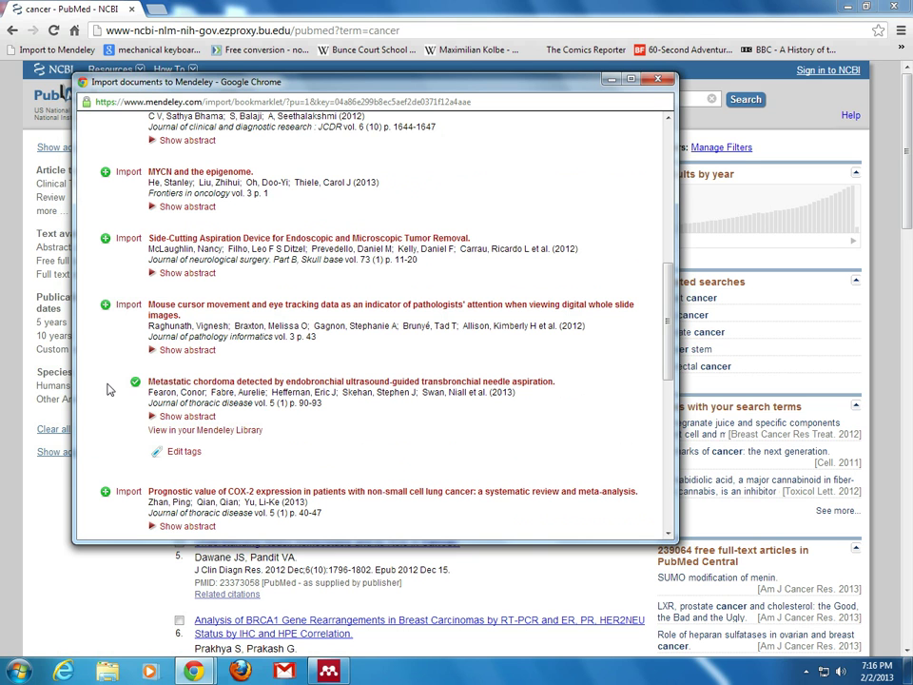
click(187, 429)
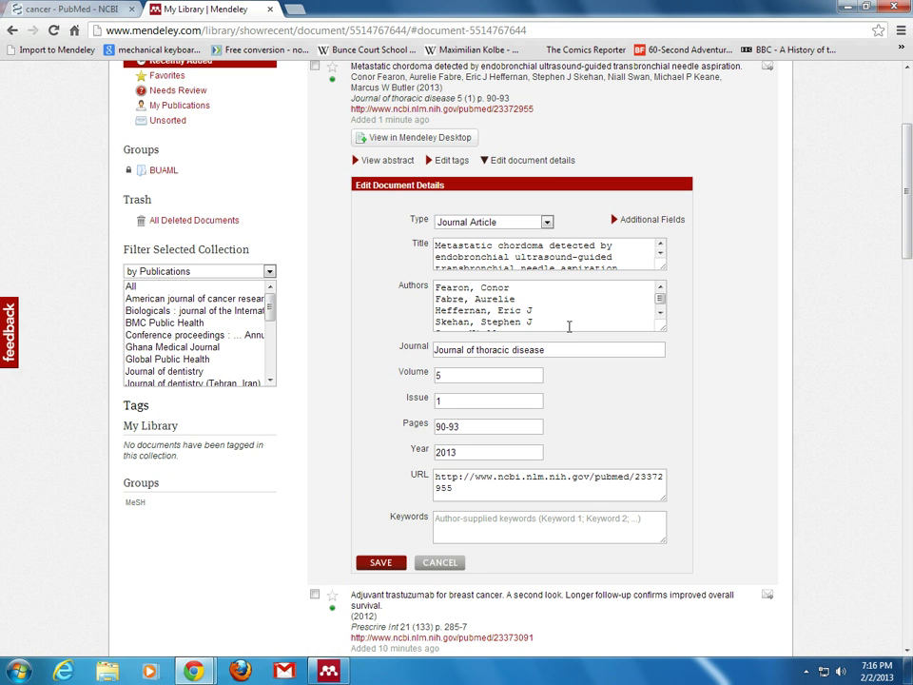
Step: Save the chordoma paper's web document details and open the paper in Mendeley Desktop
click(380, 564)
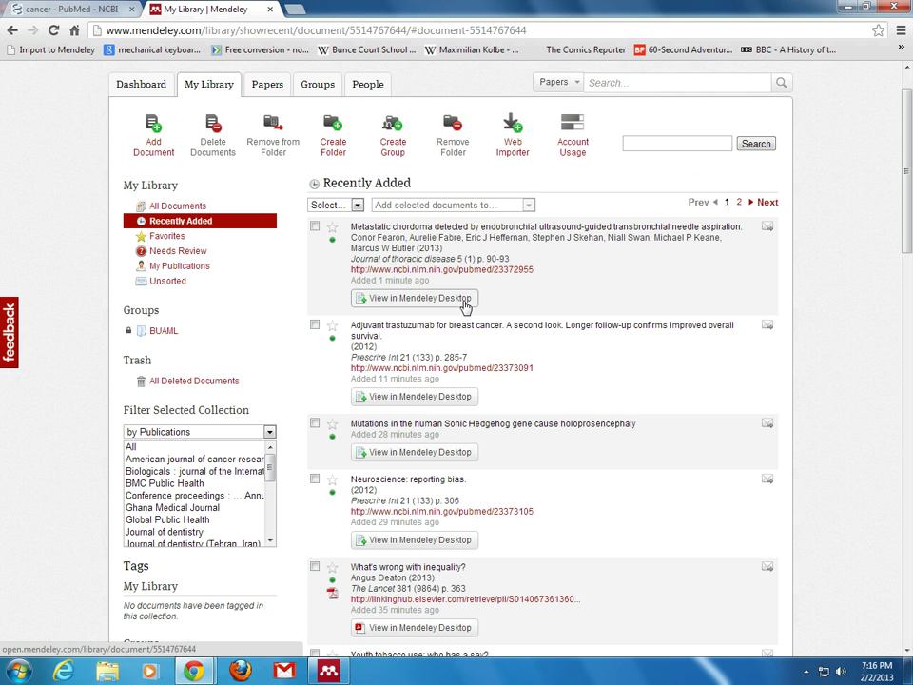
click(464, 300)
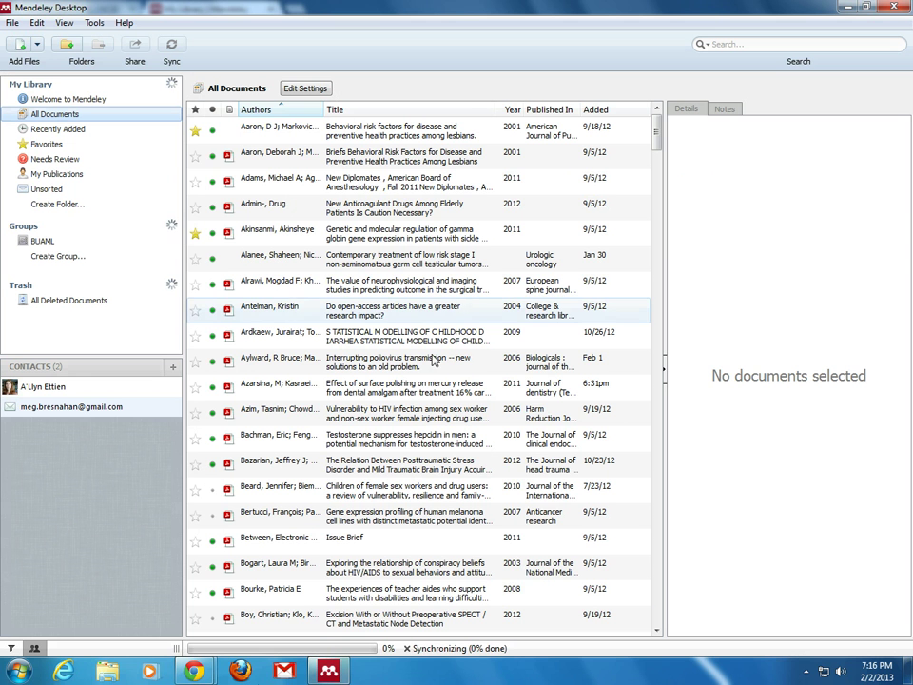
Step: Wait for sync to show the metastatic chordoma paper, then start a blank manual entry
mouse_move(314, 677)
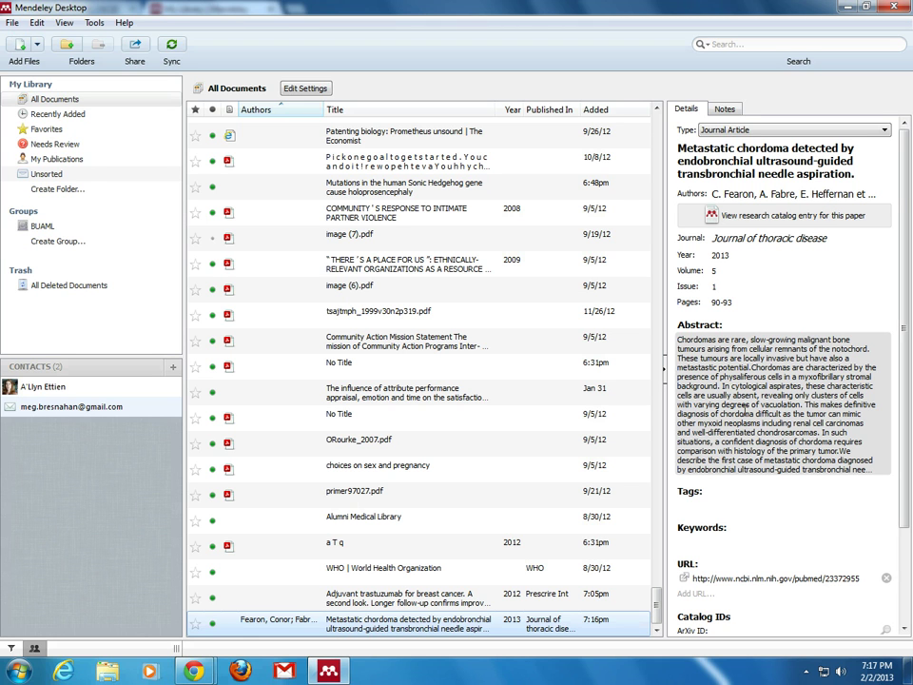
click(14, 23)
click(55, 87)
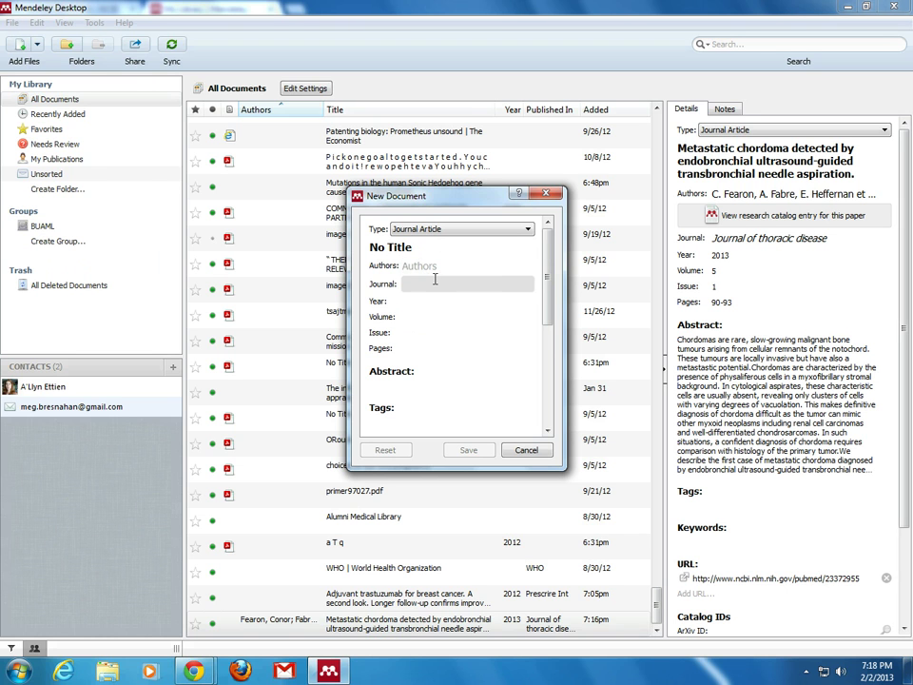
Step: Reveal the empty ArXiv ID, DOI and PMID catalog fields on the New Document form
drag(549, 255, 547, 364)
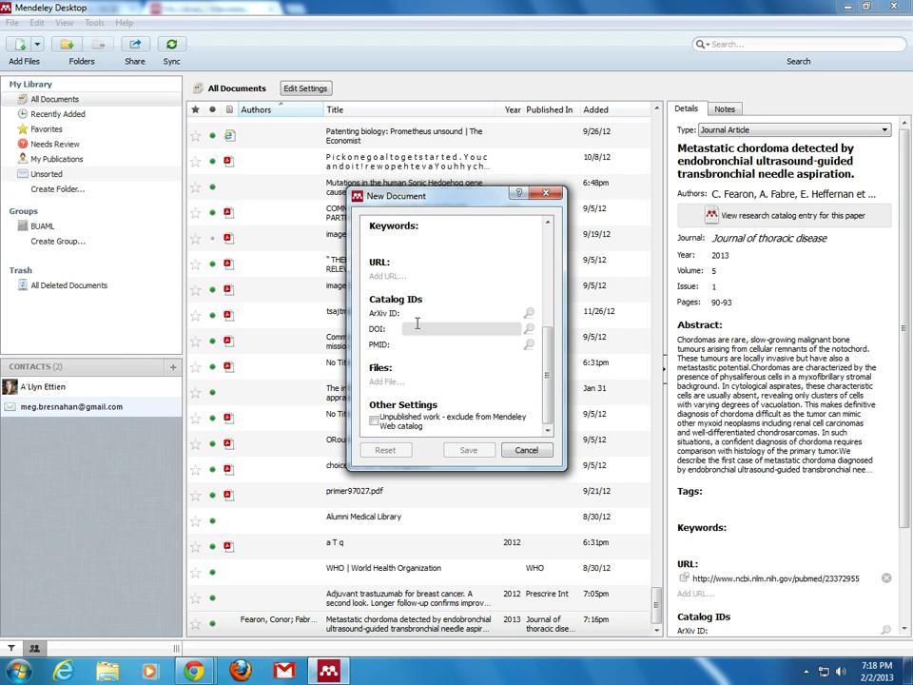
click(194, 673)
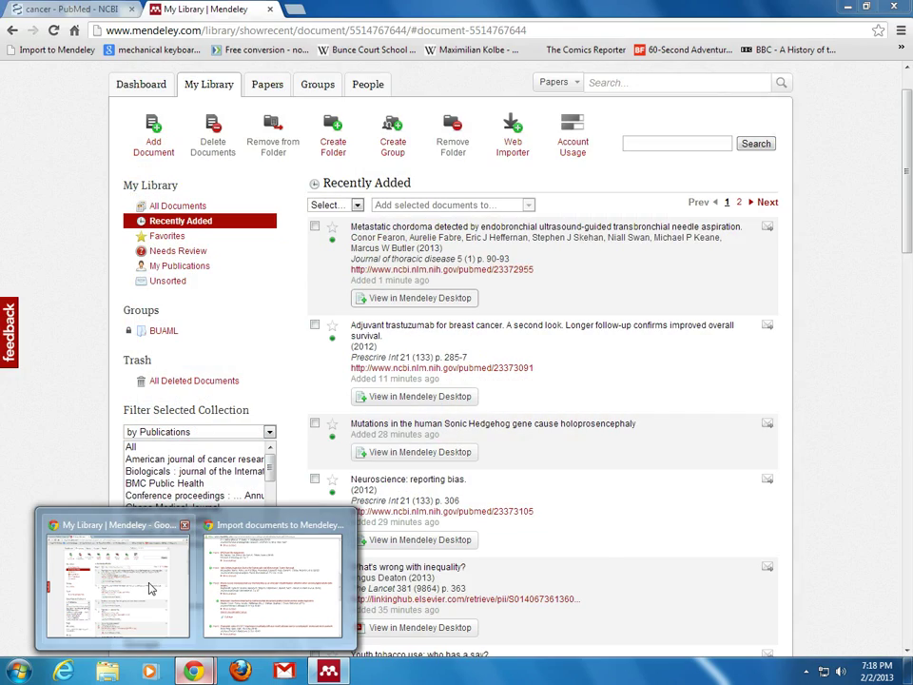
Step: Check the PubMed cancer search results, then return to the web library's Recently Added list
click(118, 584)
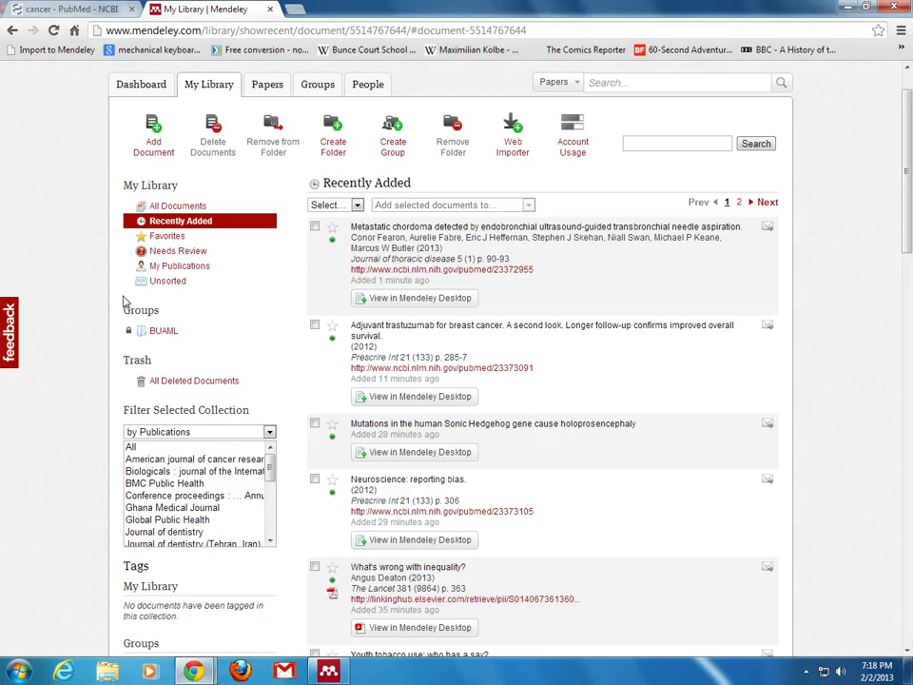
click(88, 6)
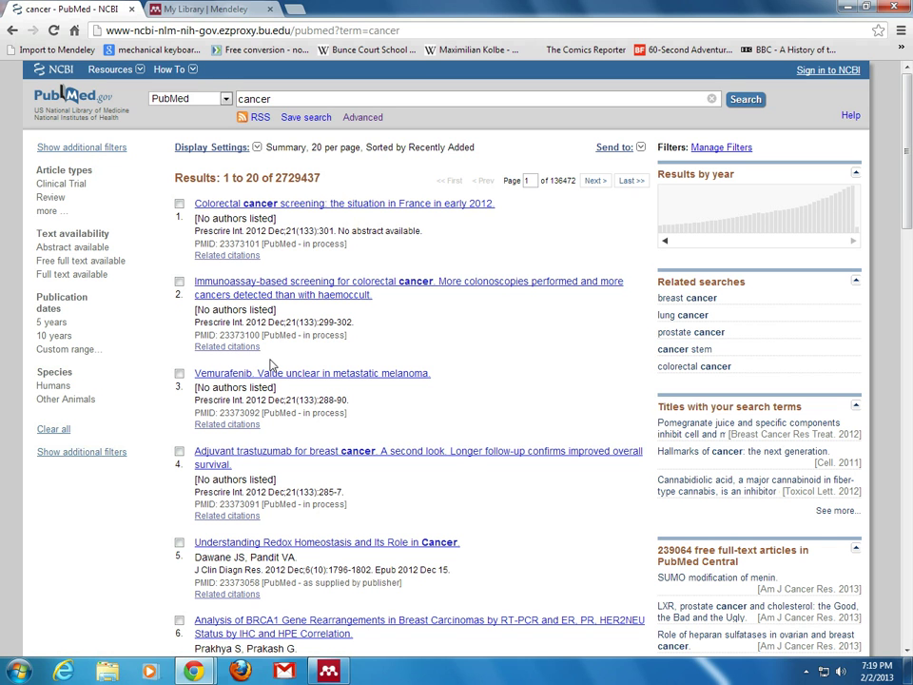
click(155, 13)
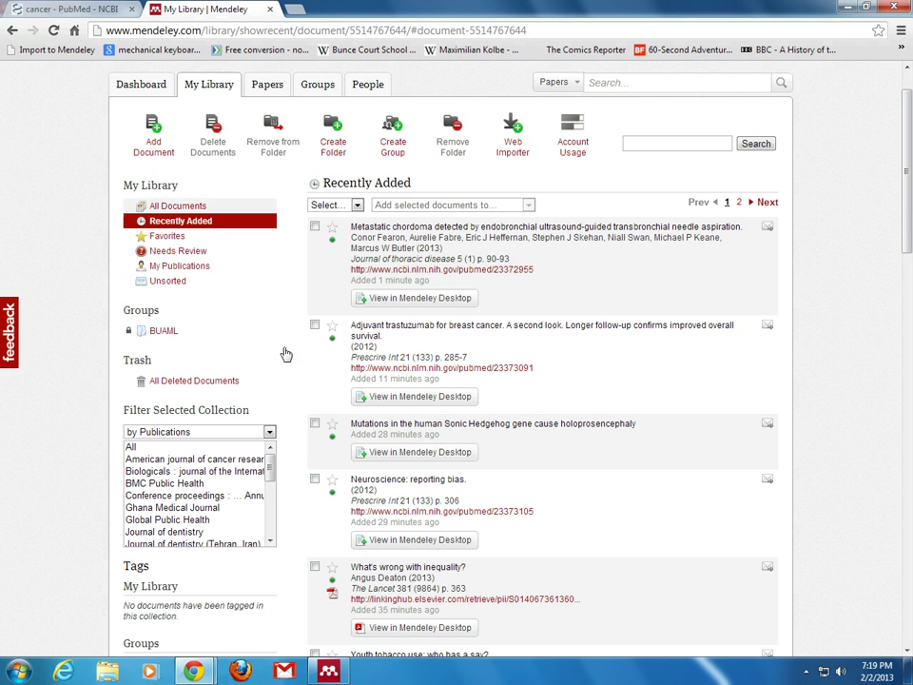
Step: Fill the new entry from PMID 23373106 and save the 'Essential drugs' Prescrire Int 2012 article
click(328, 670)
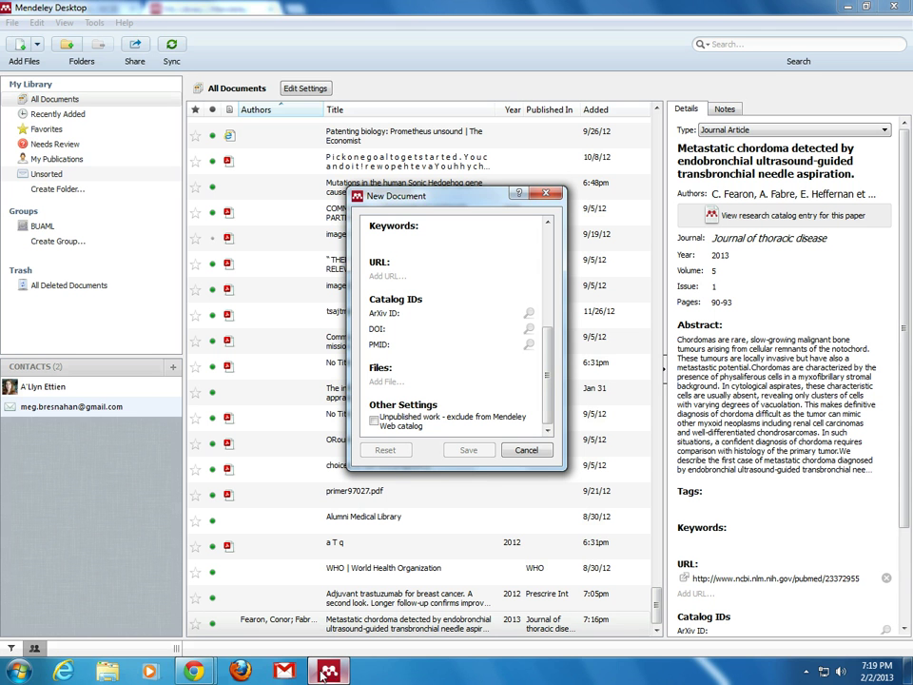
click(406, 344)
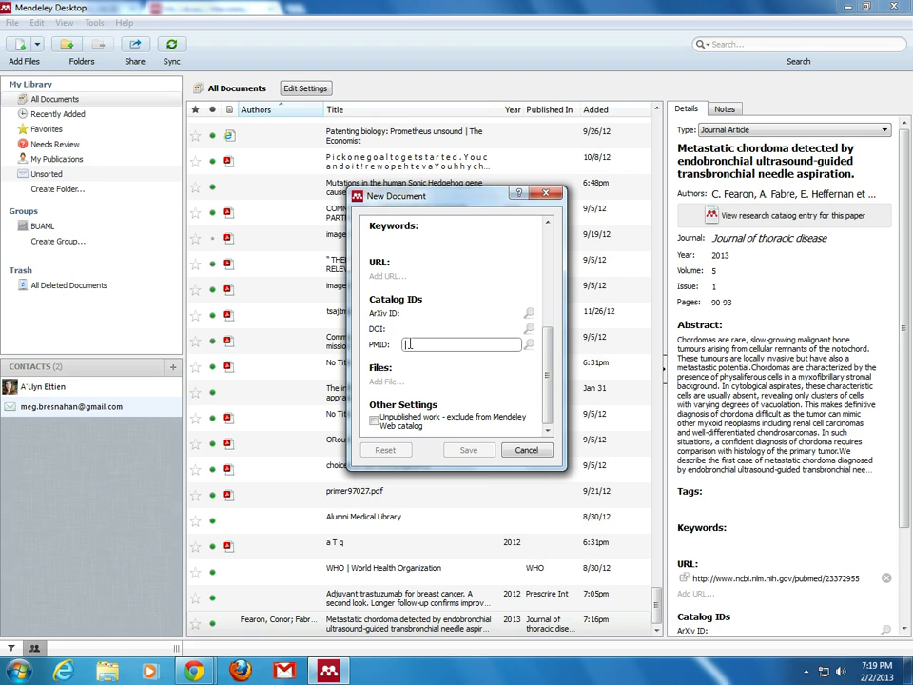
text(2337)
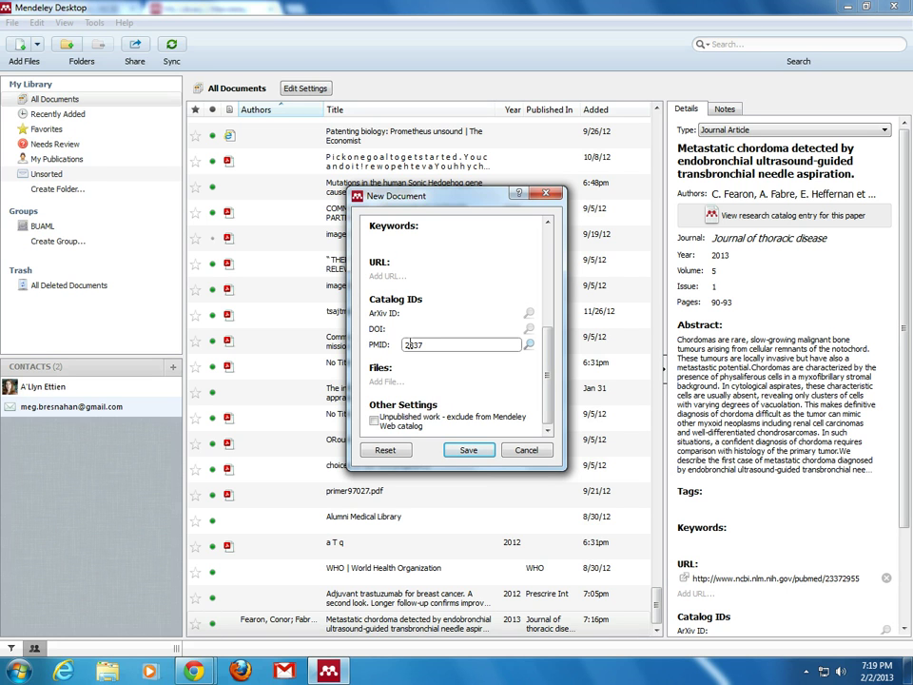
text(3106)
click(529, 344)
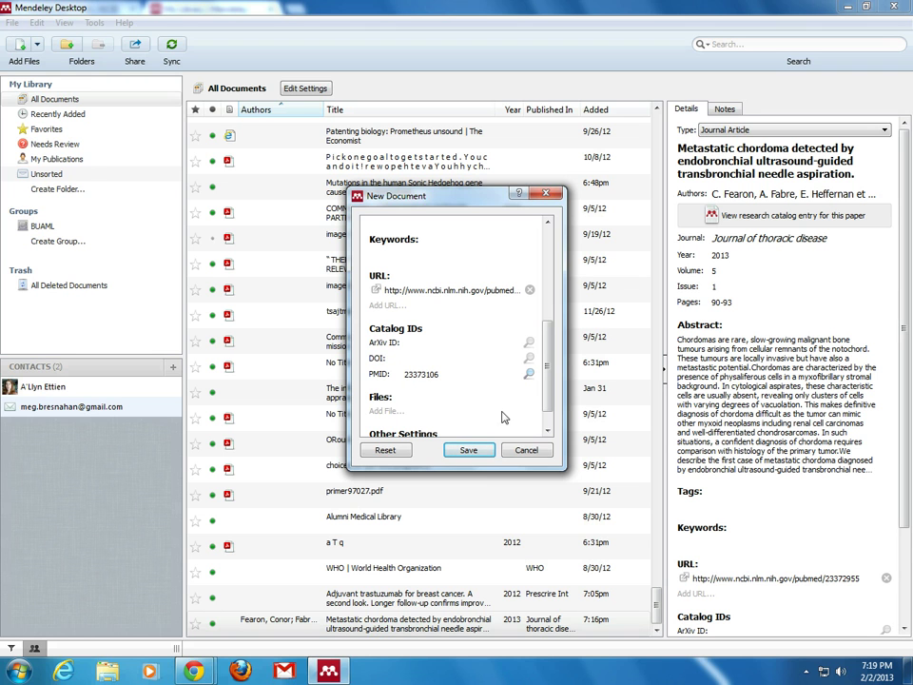
click(480, 449)
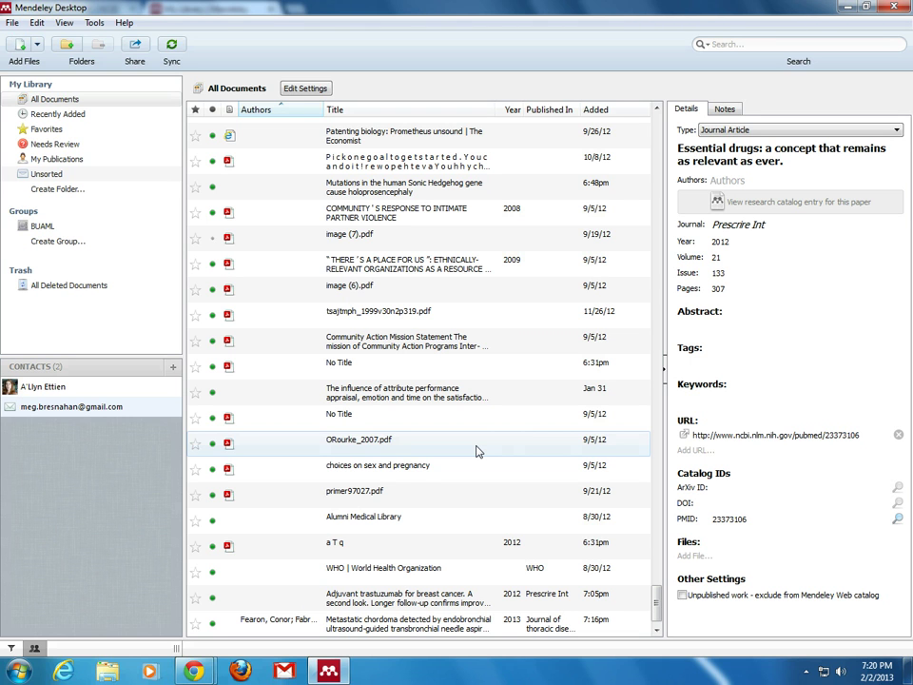
Step: Close the Import documents window and load the BU Alumni Medical Library home page in Chrome
mouse_move(194, 670)
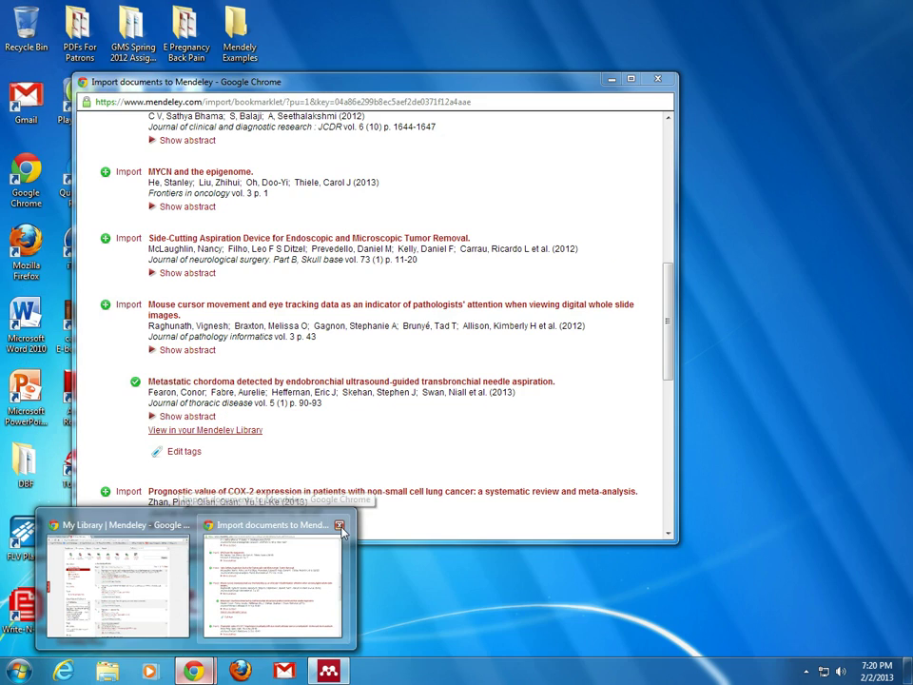
click(339, 524)
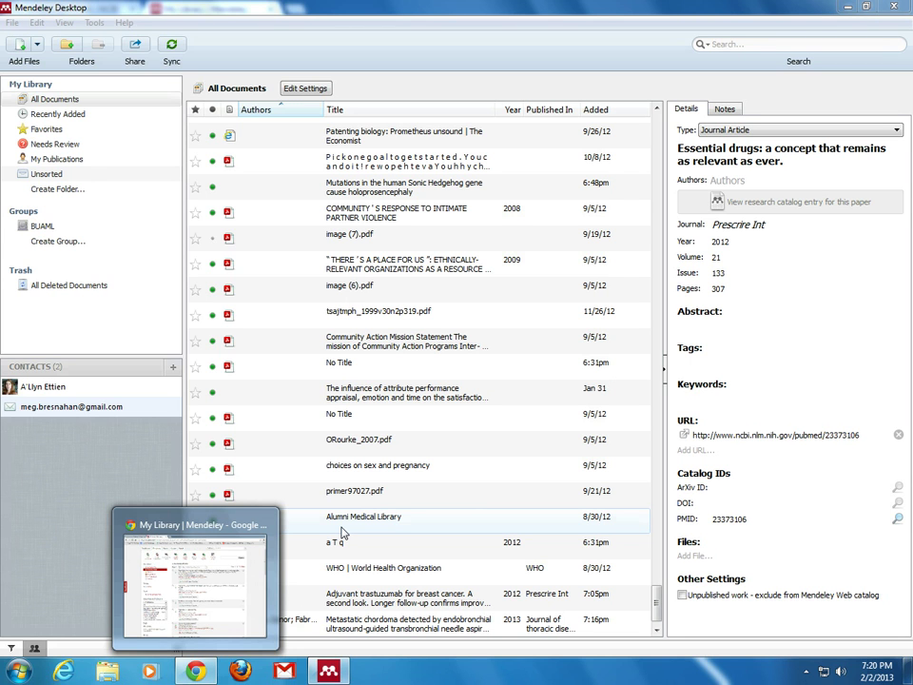
click(232, 588)
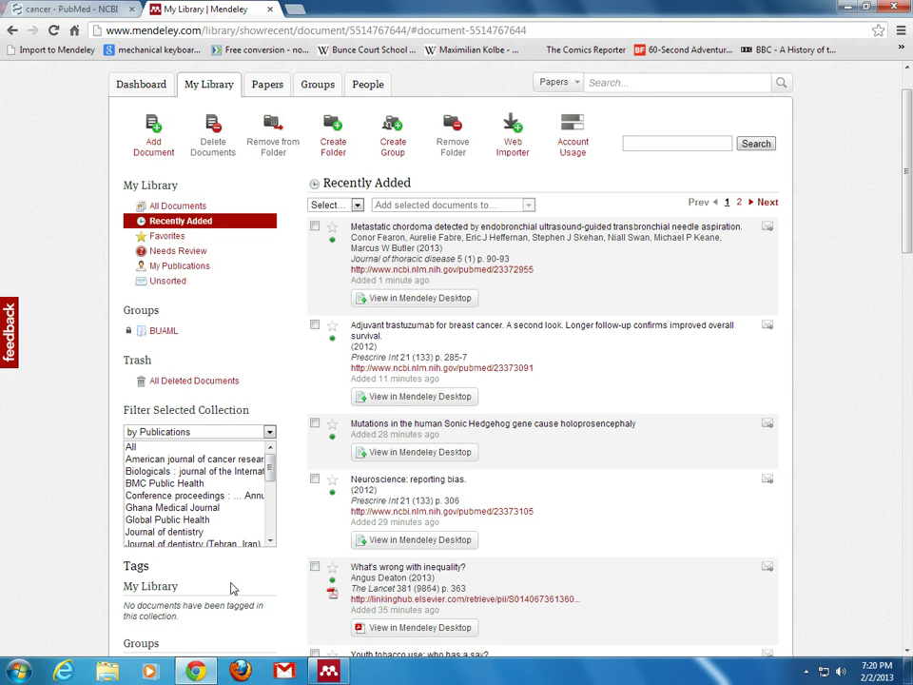
click(75, 30)
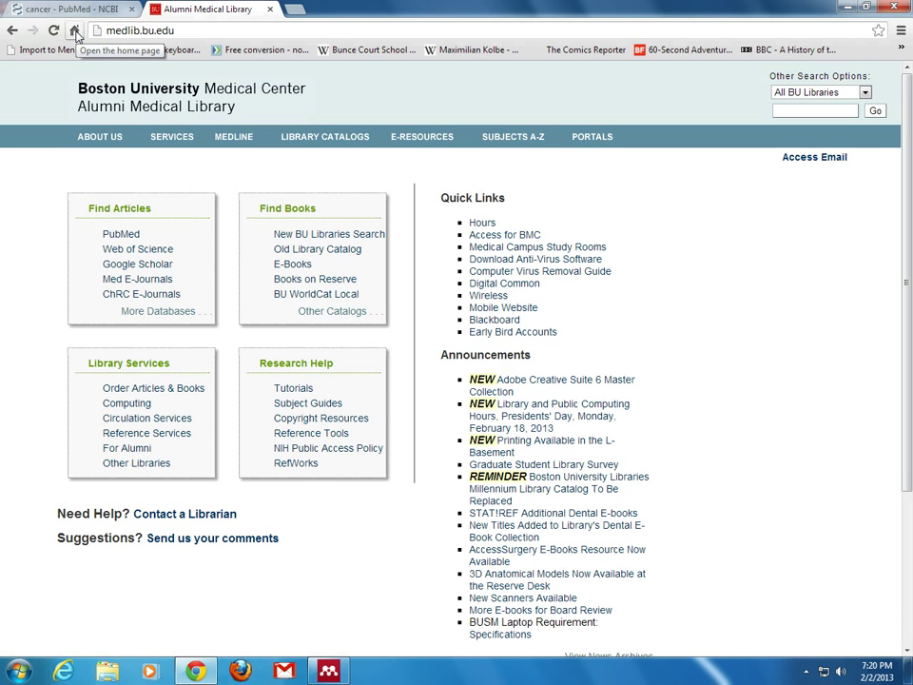
click(253, 31)
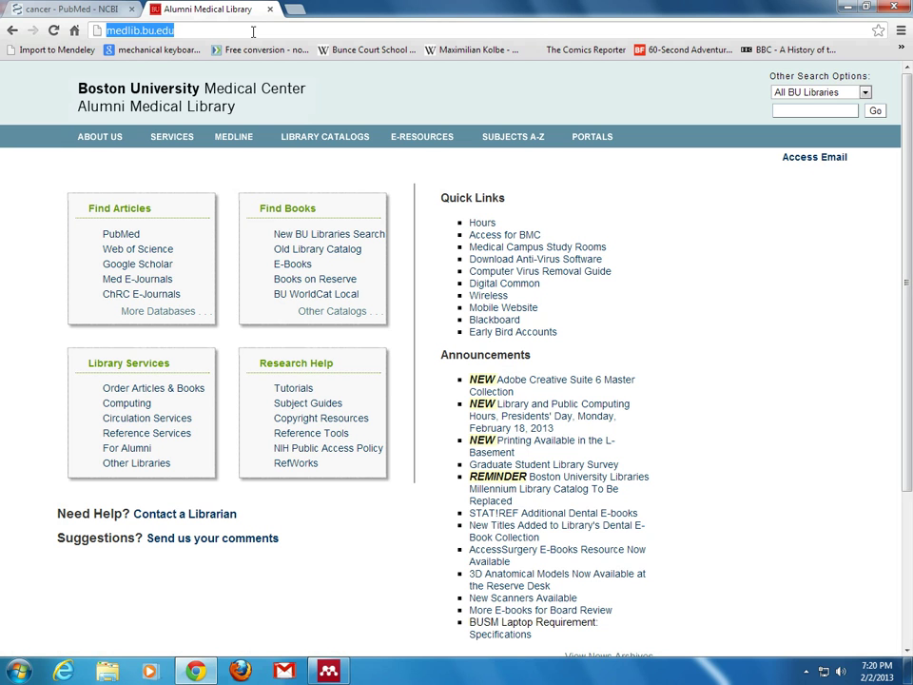
Step: Search Google for 'POPLINe' and open the POPLINE.org home page
key(BackSpace)
text(POPLINe)
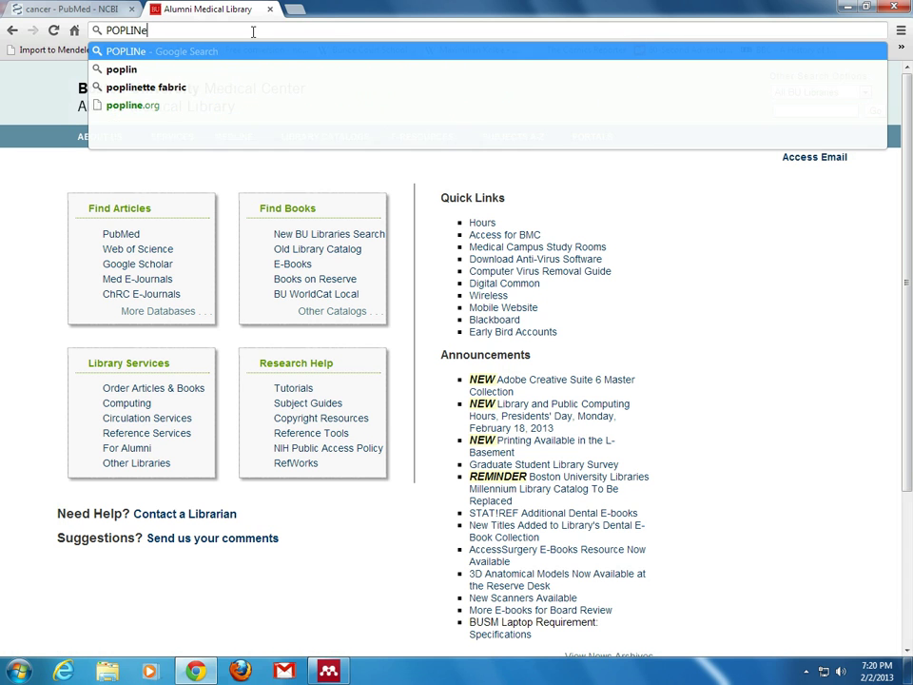
key(Return)
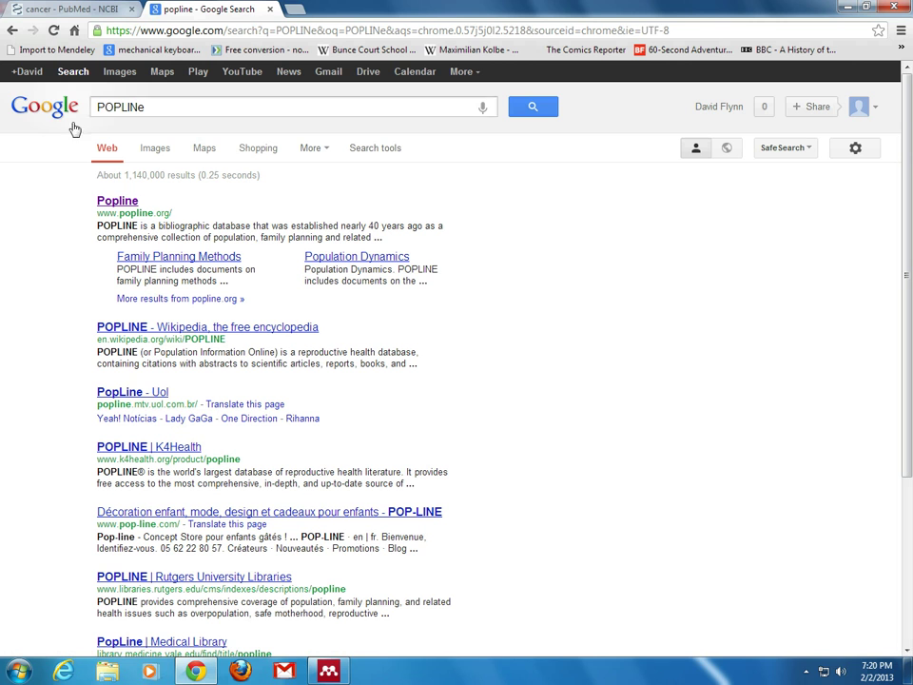
click(117, 201)
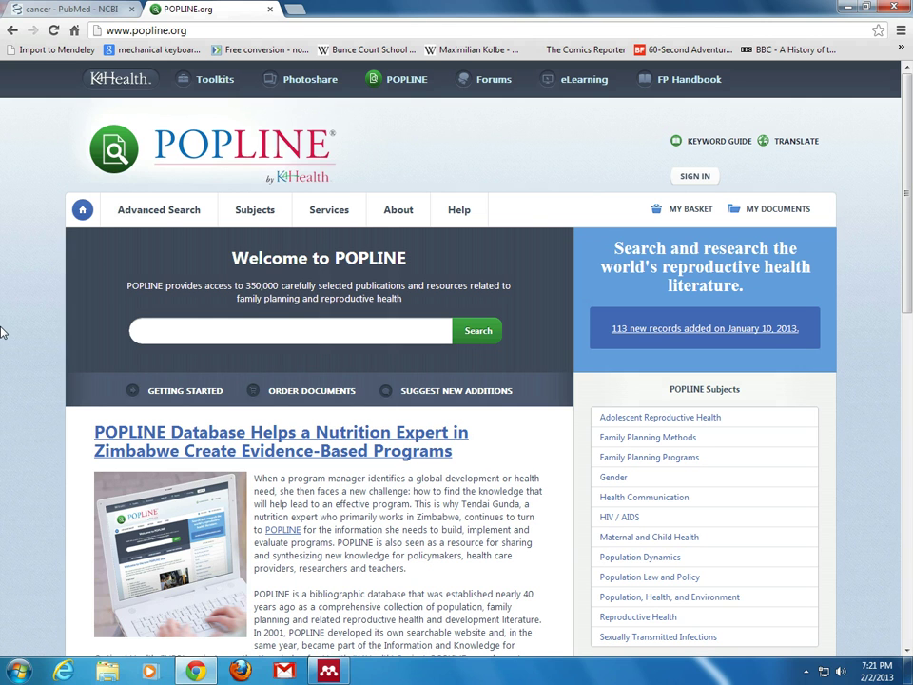
Step: Run a POPLINE Advanced Search with the keyword Cancer, returning 8707 results
click(159, 213)
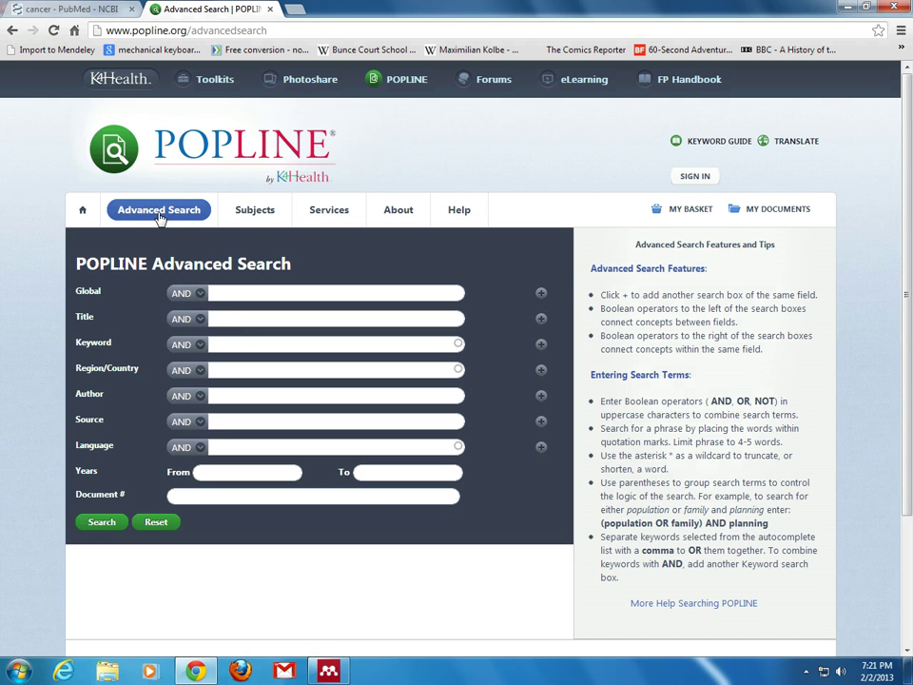
click(241, 343)
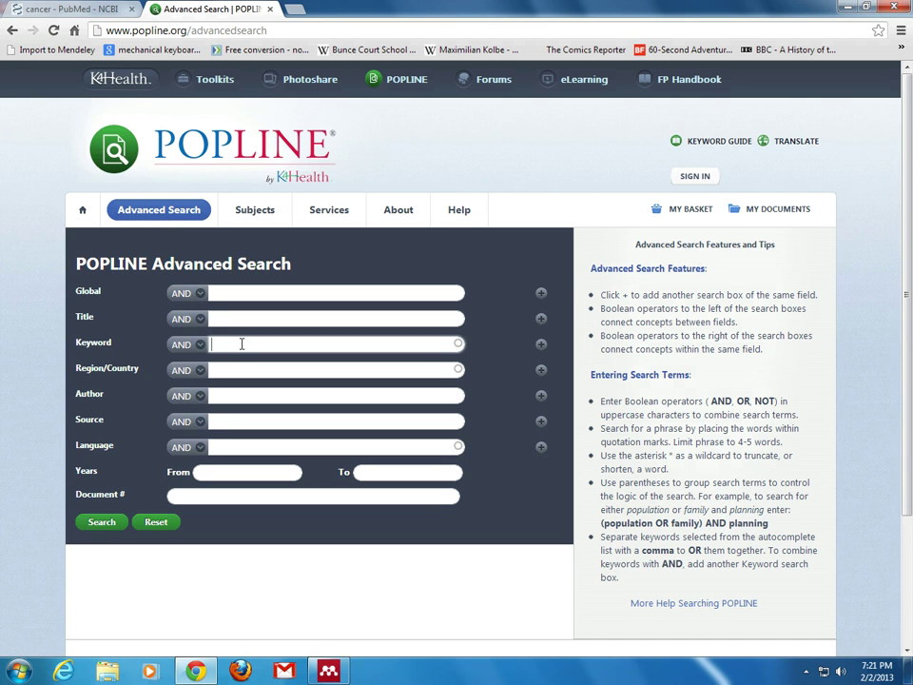
text(cancer)
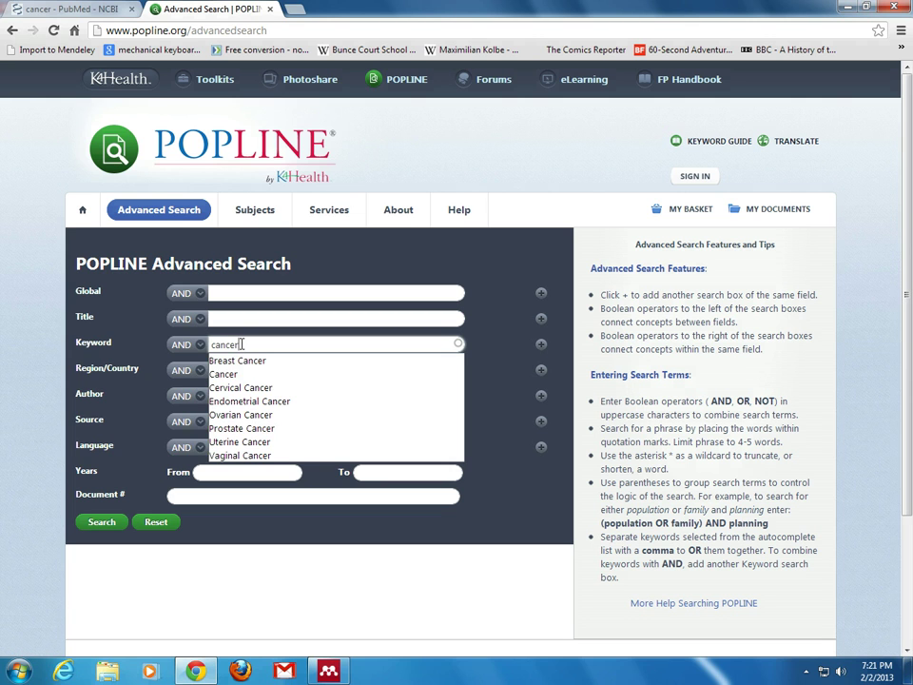
click(222, 374)
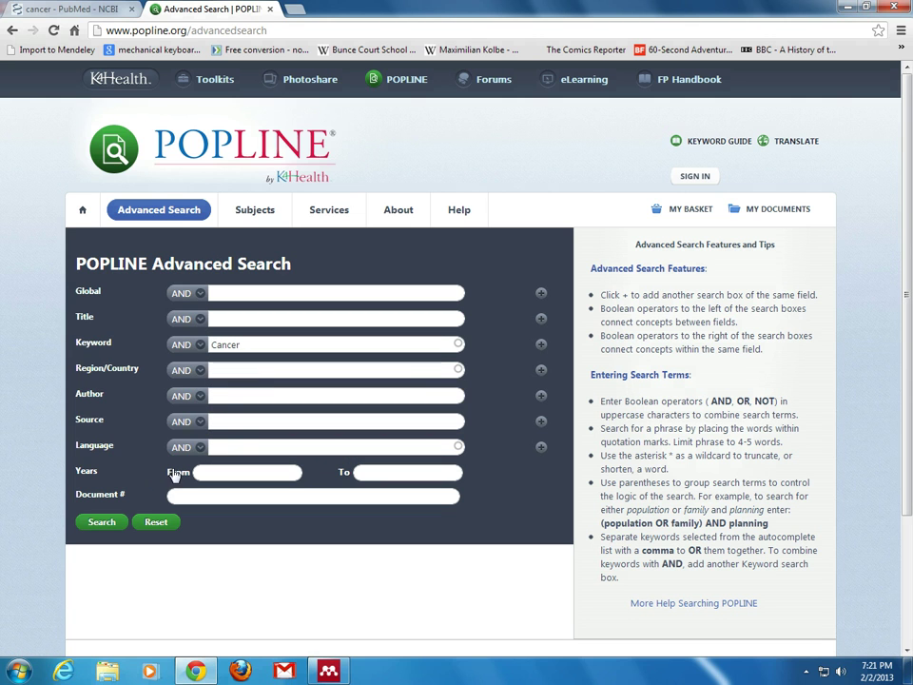
click(103, 523)
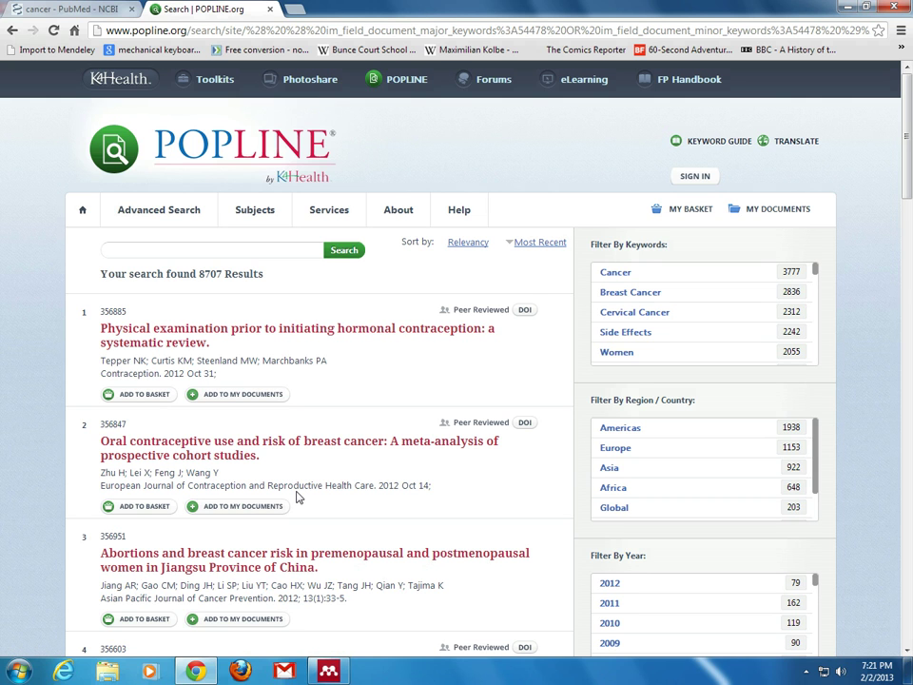
Step: Log in to POPLINE with the account username and password, then rerun the Cancer keyword search
click(695, 178)
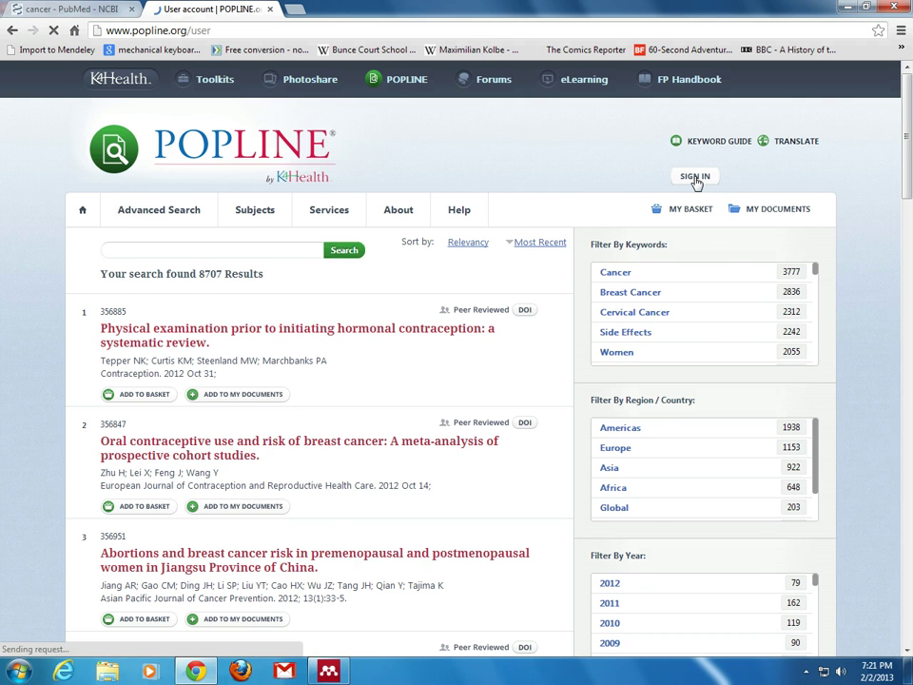
click(275, 305)
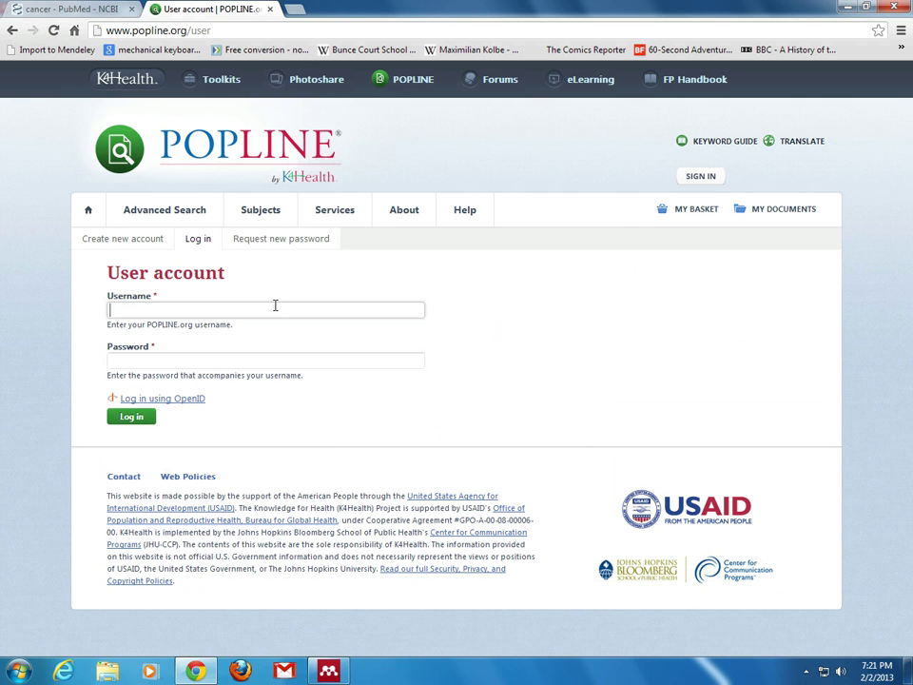
text(FlynnD)
key(Tab)
text(••••••••••)
click(133, 424)
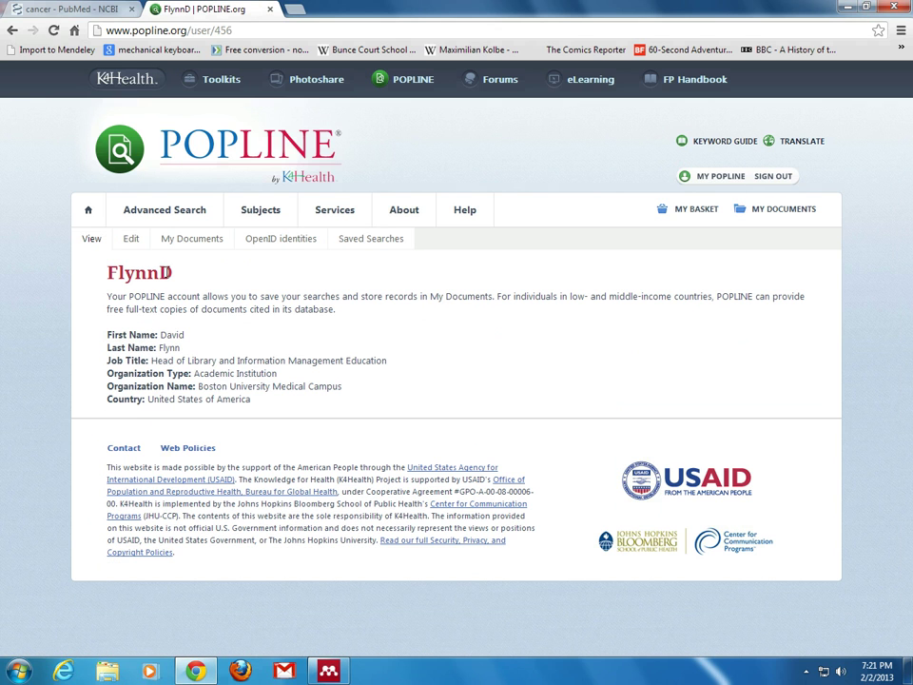
click(180, 213)
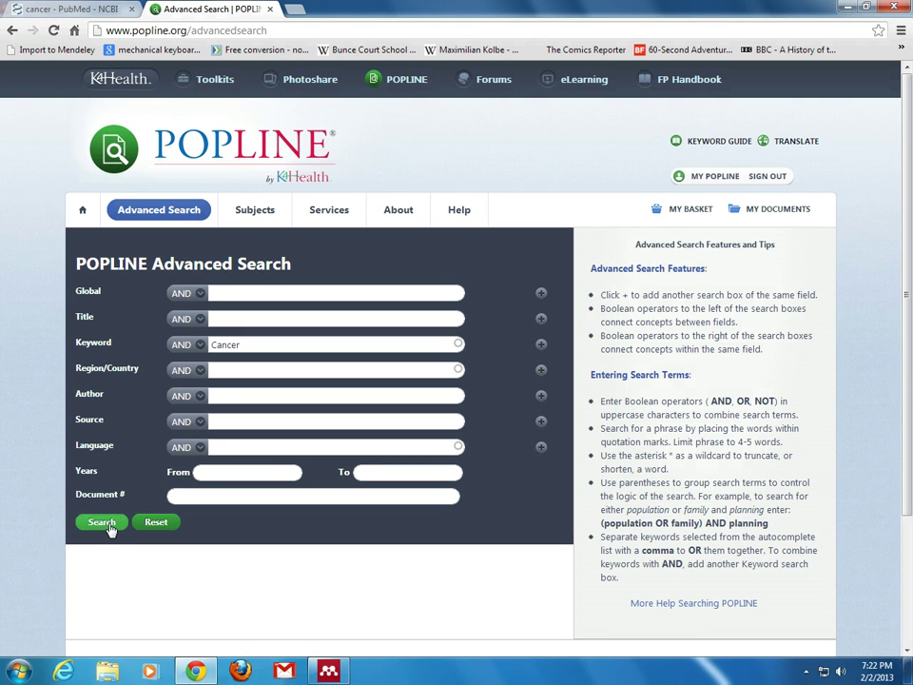
click(101, 524)
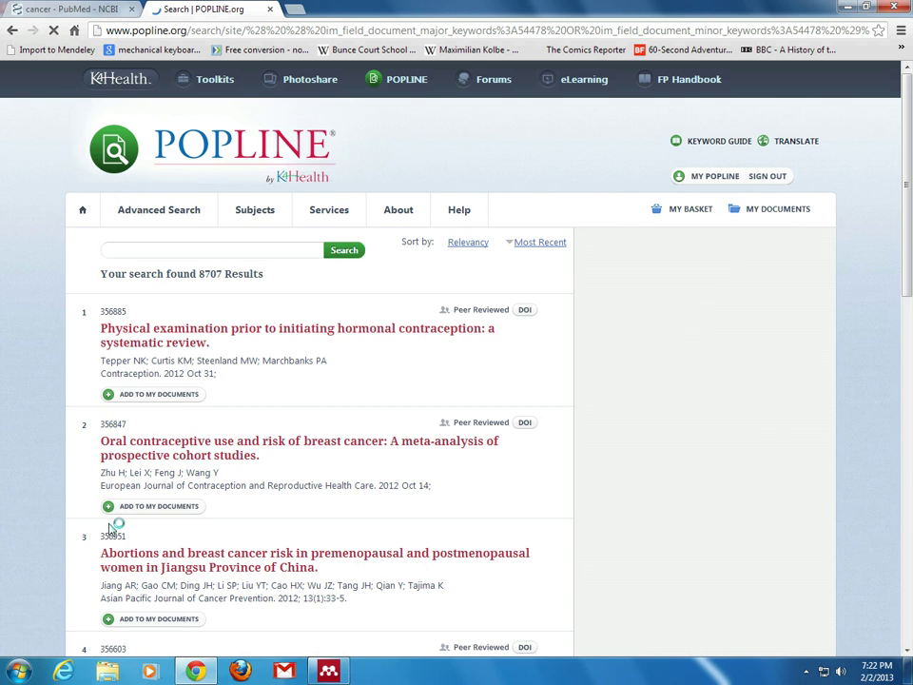
Step: Add the hormonal contraception systematic review to My Documents and view that list
click(190, 398)
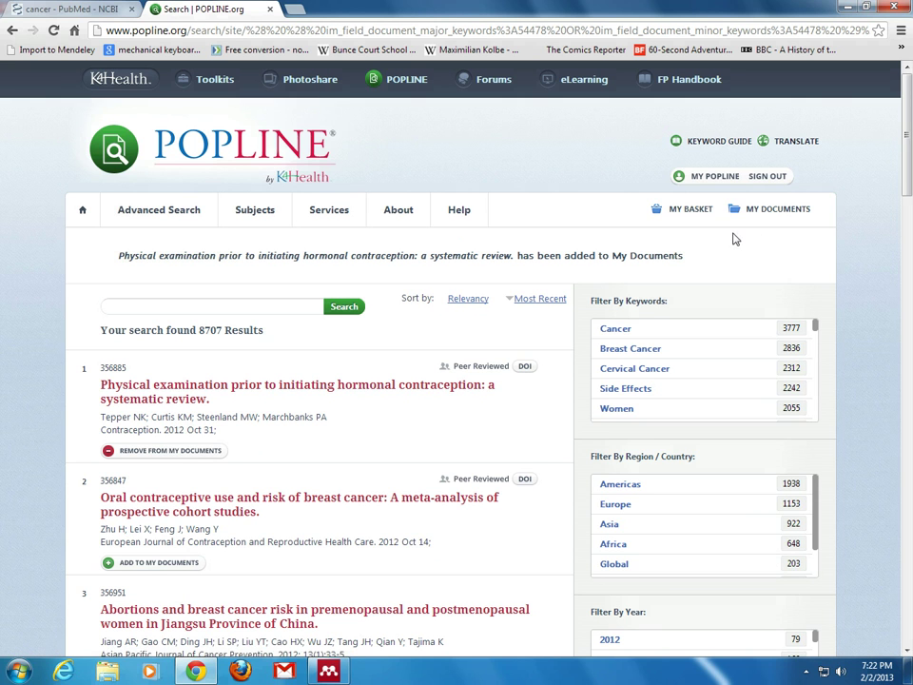
click(773, 213)
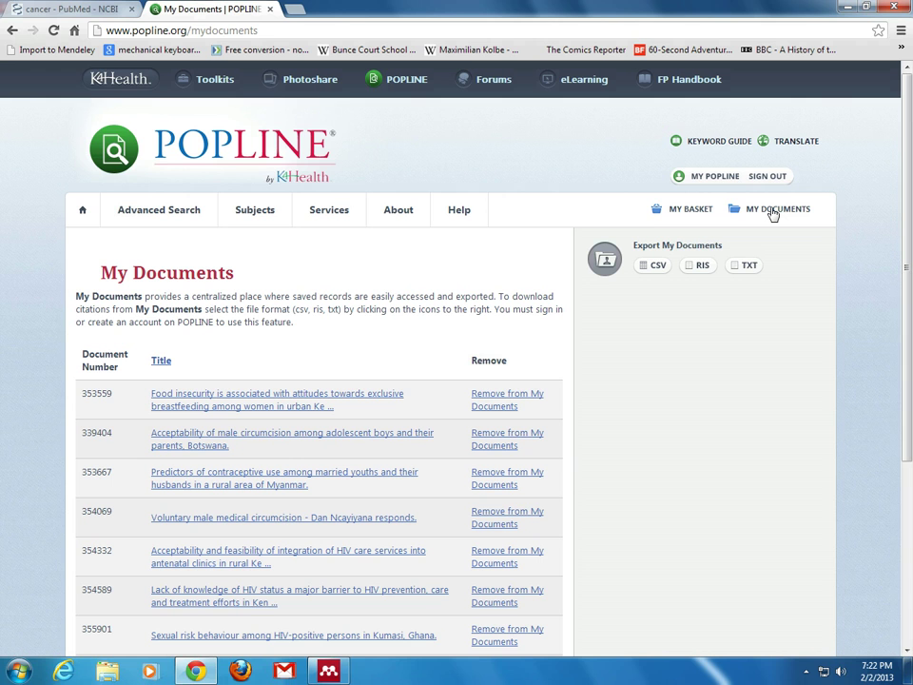
Step: Export My Documents as RIS and drop my_documents (1).ris onto the desktop
click(703, 269)
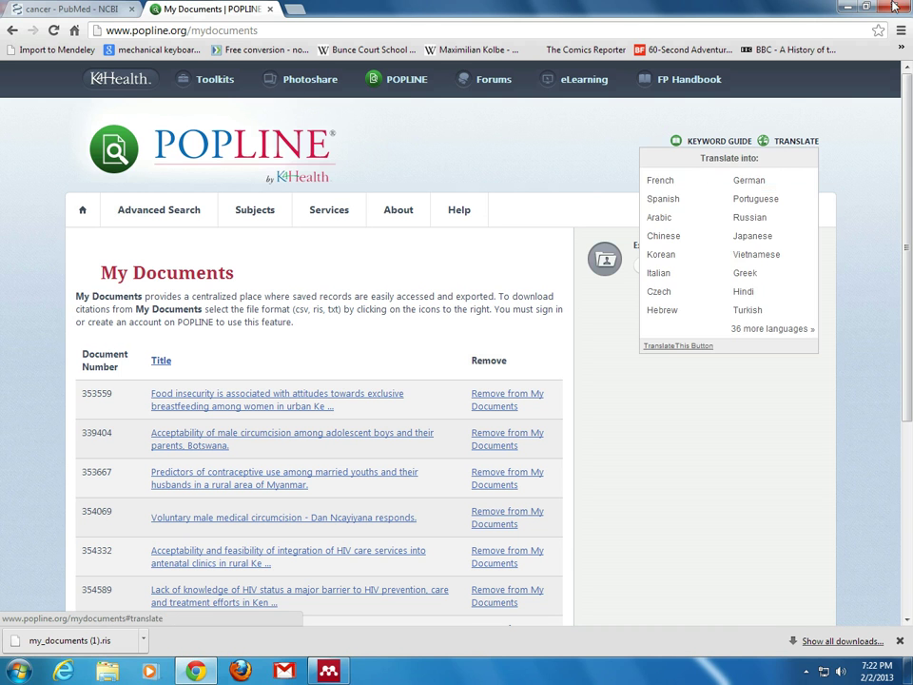
double_click(668, 7)
click(614, 8)
drag(95, 642, 771, 391)
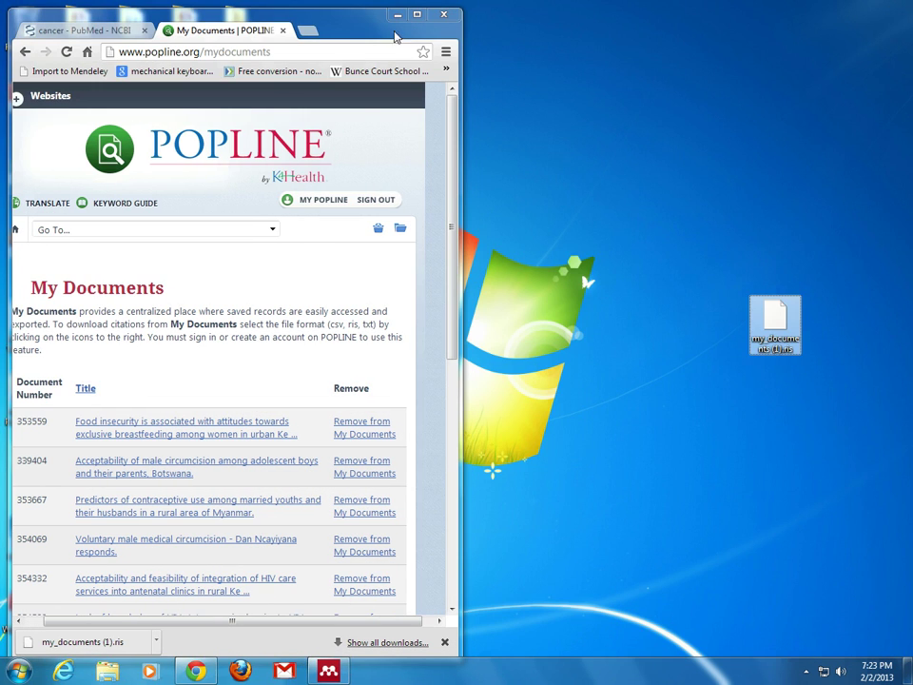
key(super+d)
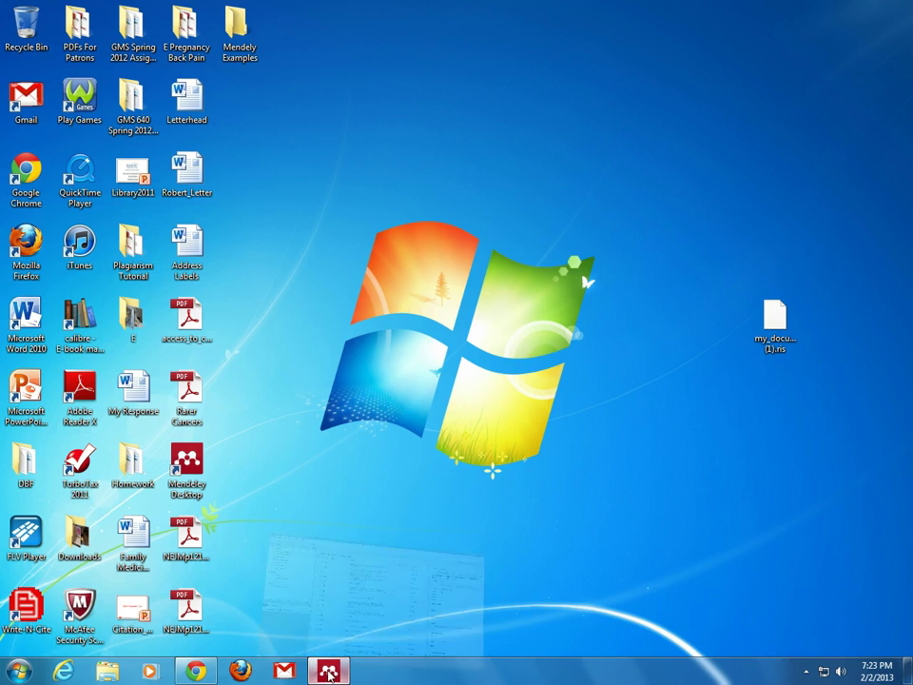
Step: Restore the Mendeley window over the desktop and open the Help > Welcome screen
click(328, 671)
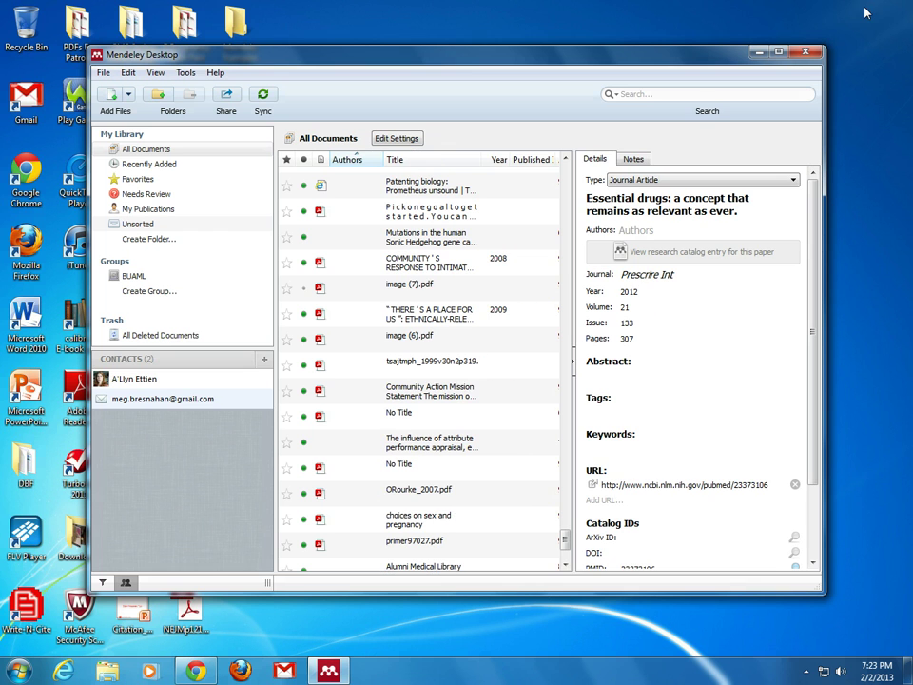
double_click(650, 10)
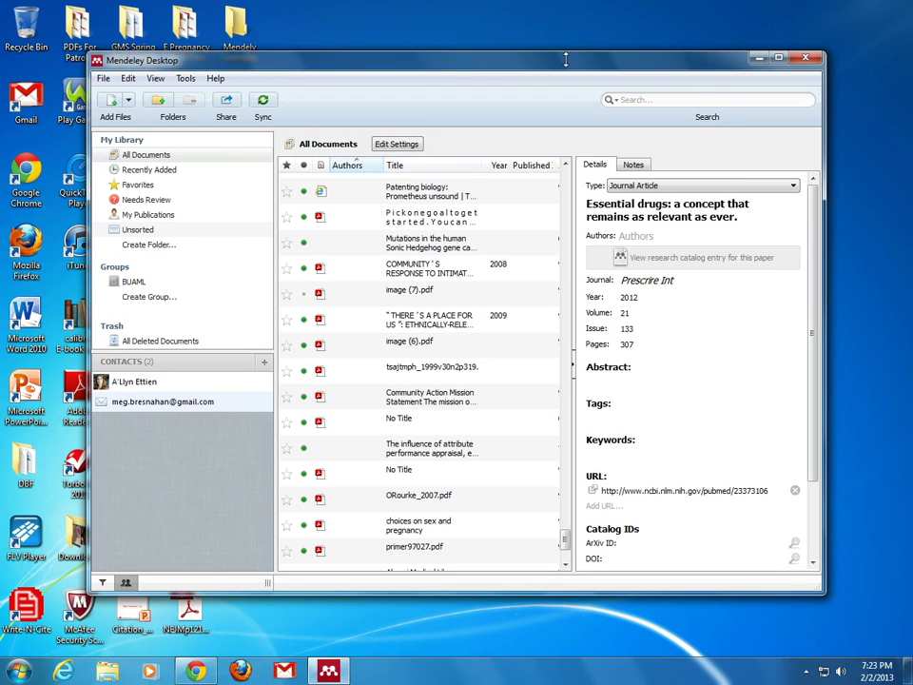
drag(435, 52, 3, 20)
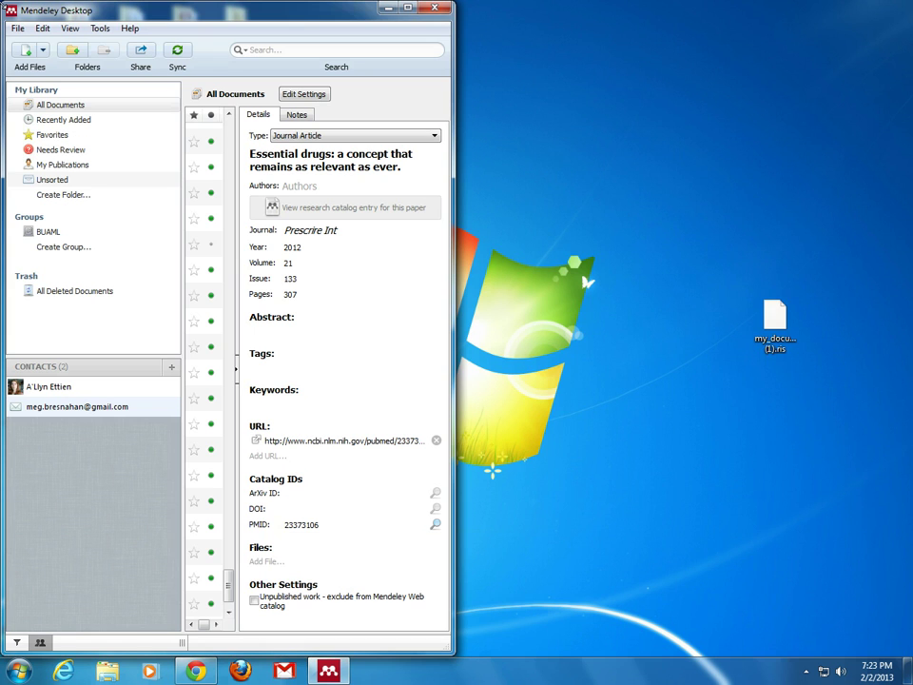
click(103, 30)
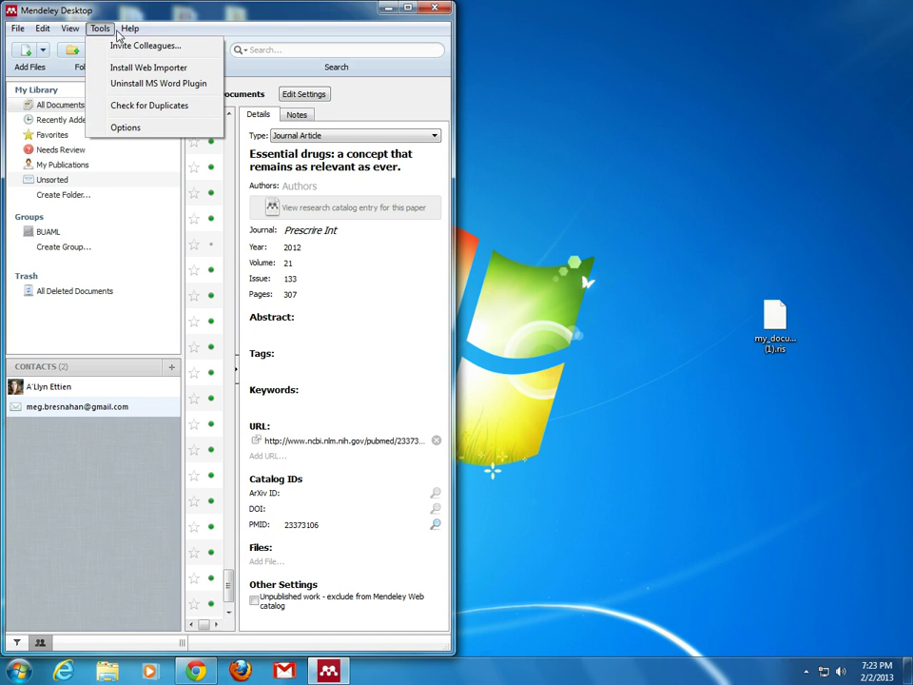
mouse_move(129, 32)
click(130, 60)
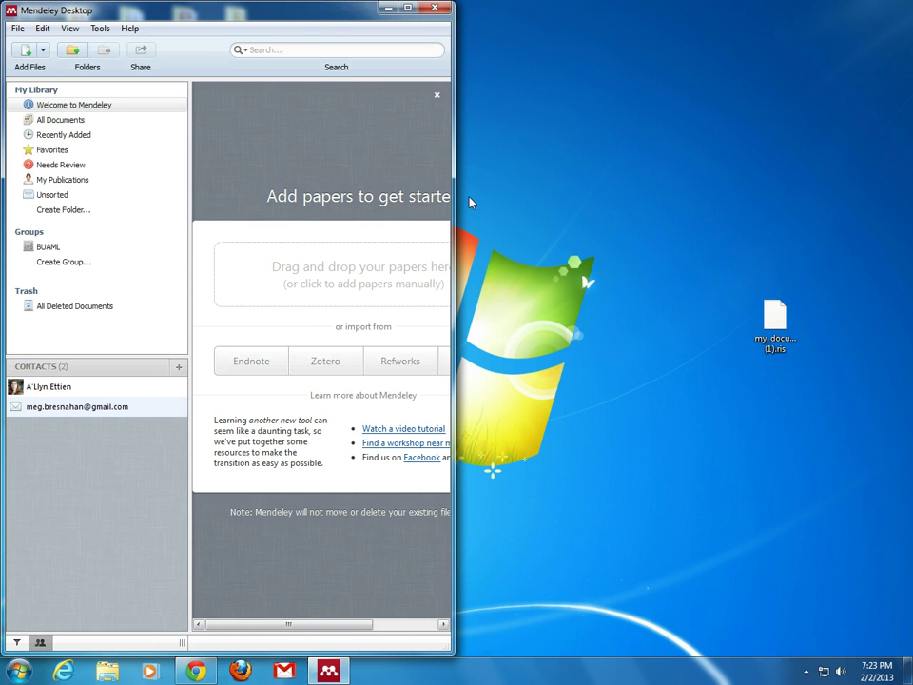
Step: Drop the POPLINE RIS file onto the Welcome drop zone, maximize, and view Favorites
drag(454, 175, 538, 173)
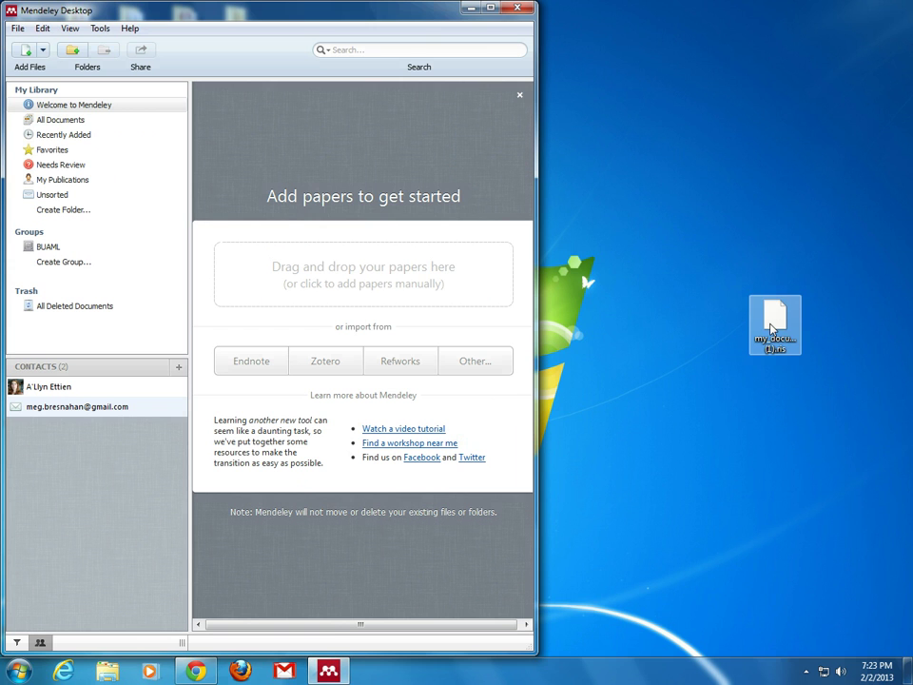
click(773, 329)
drag(772, 329, 480, 293)
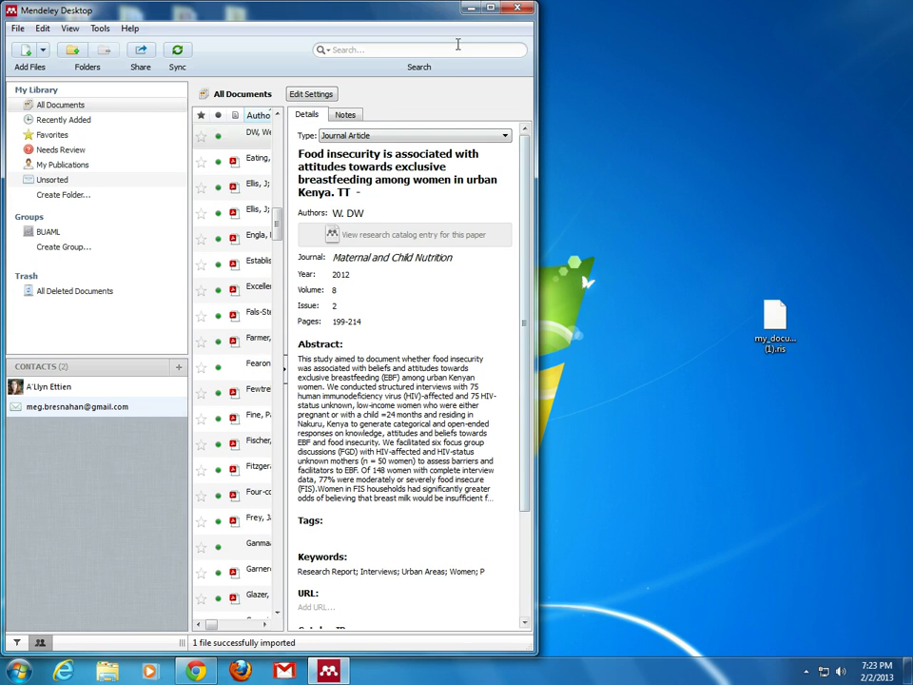
double_click(367, 10)
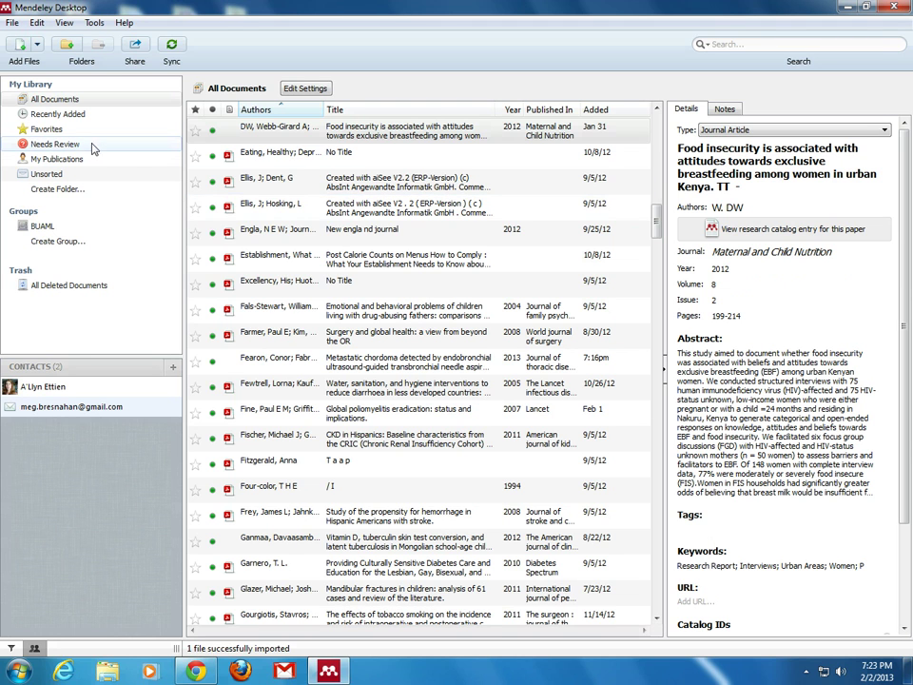
click(57, 129)
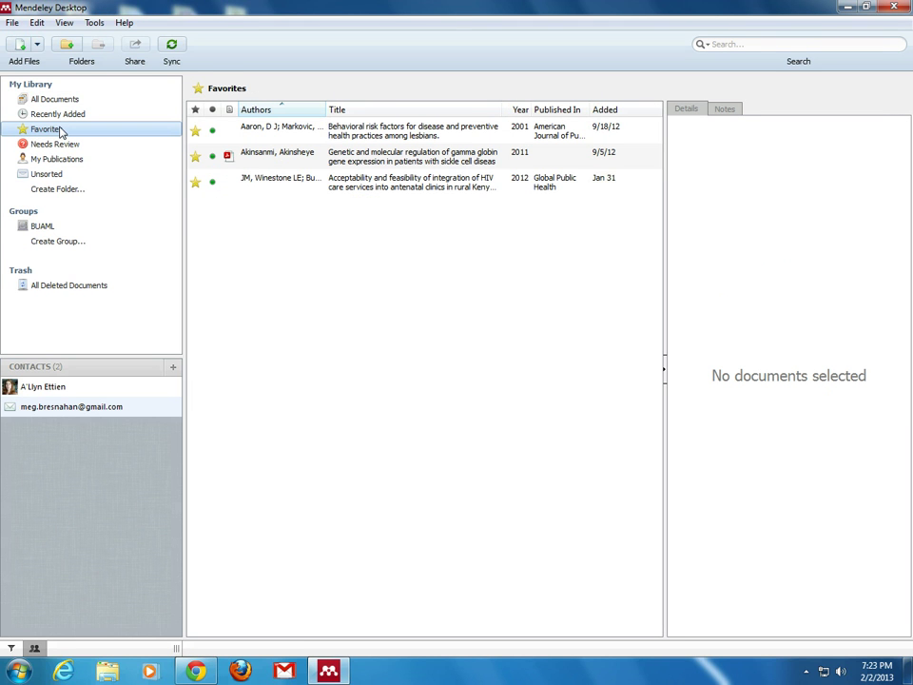
click(312, 138)
shift+click(300, 186)
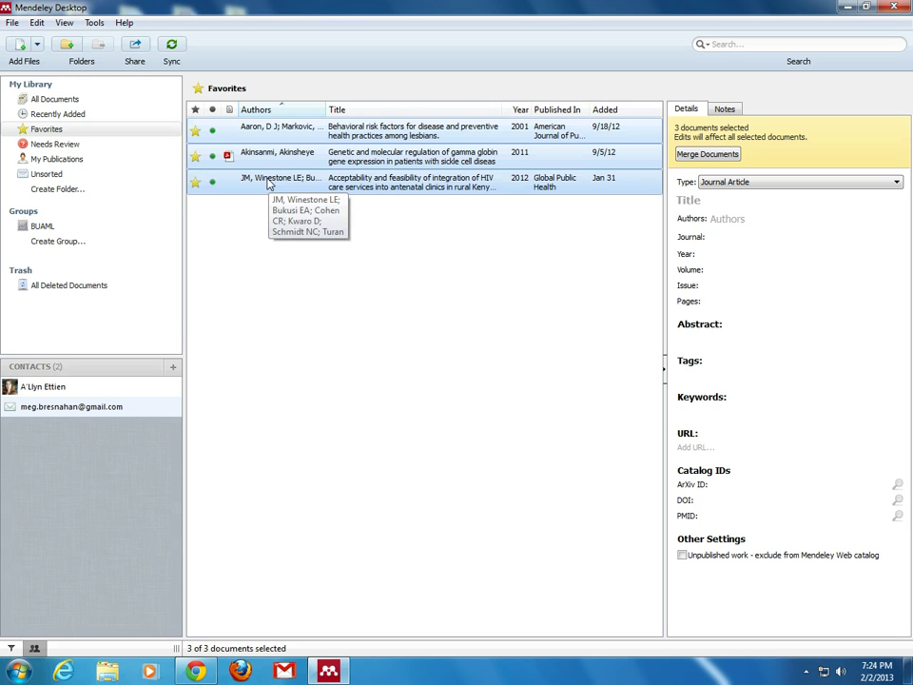
click(15, 24)
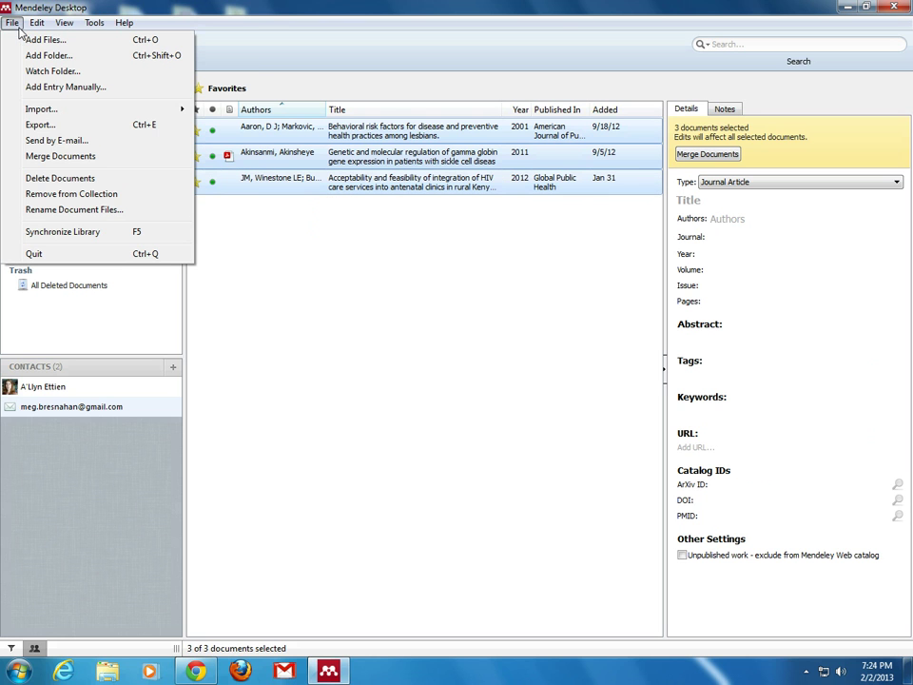
click(40, 125)
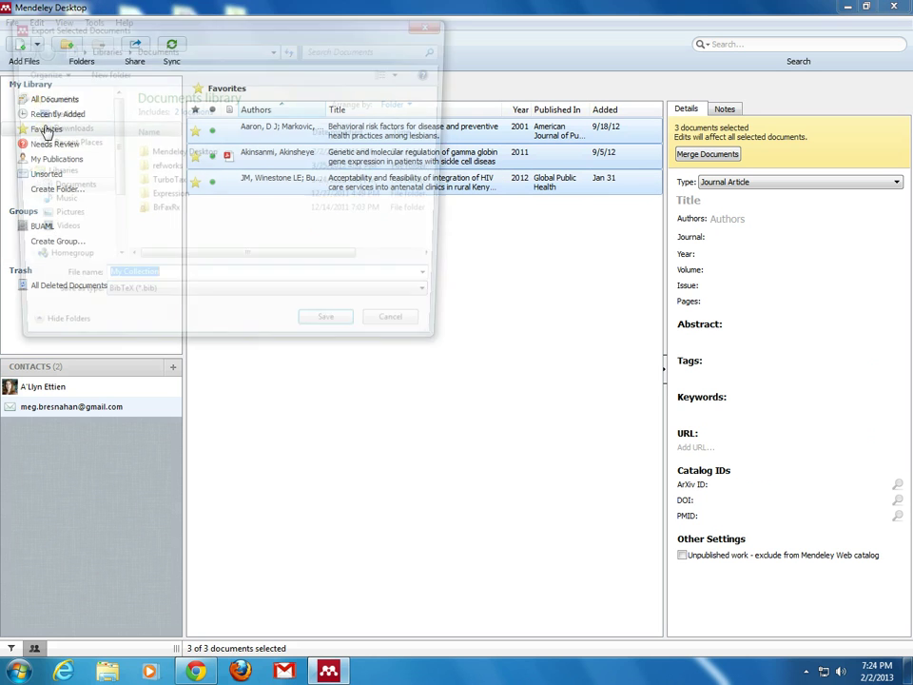
click(438, 302)
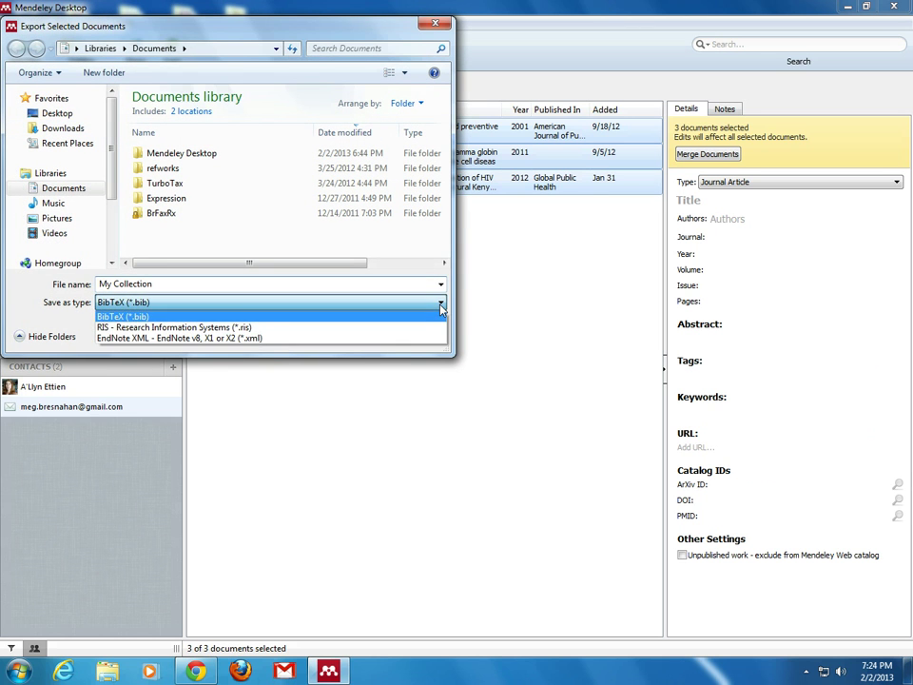
click(419, 326)
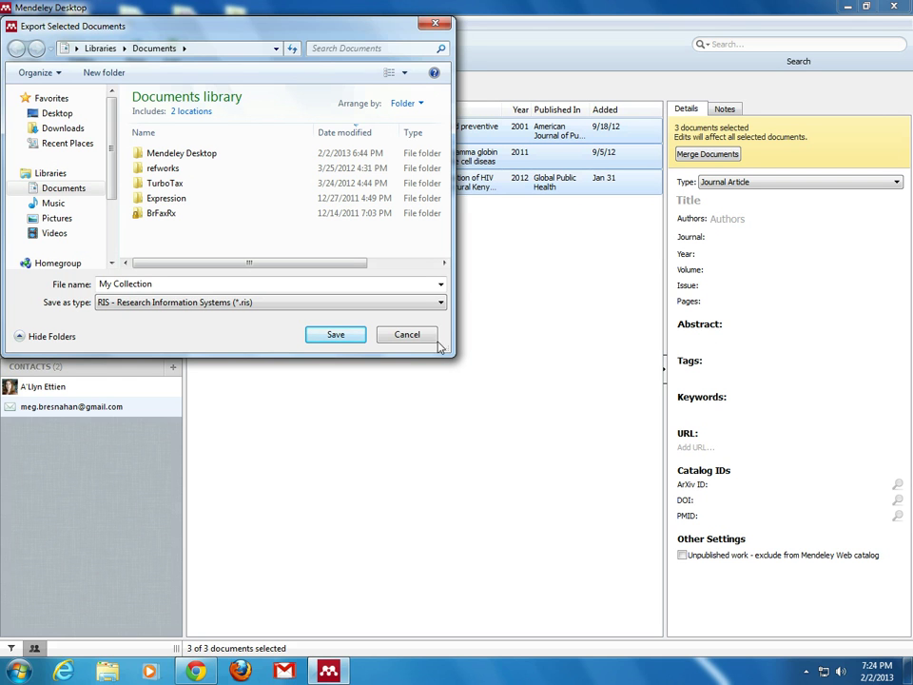
click(405, 337)
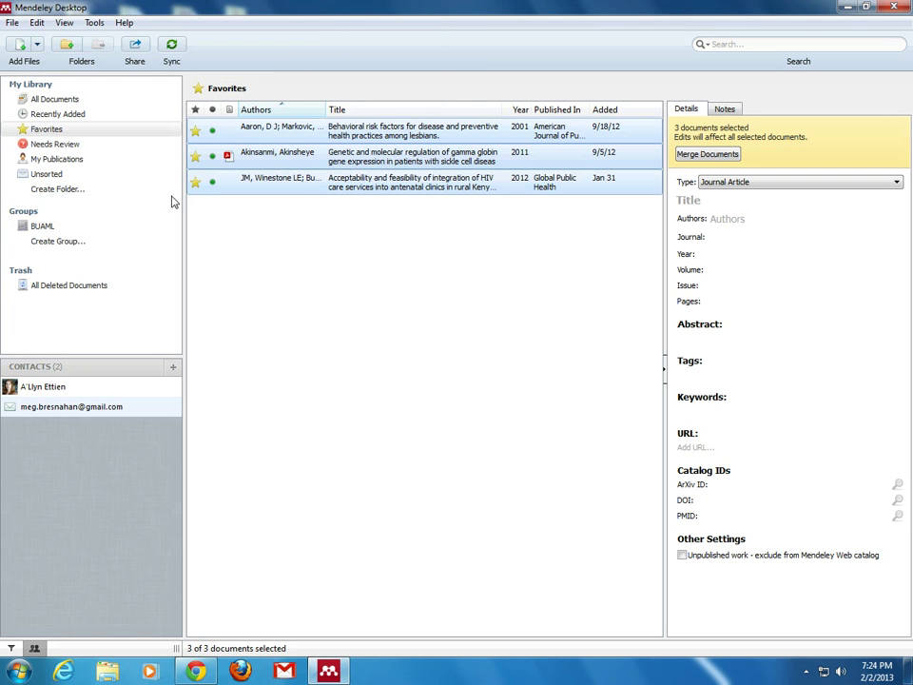
click(57, 99)
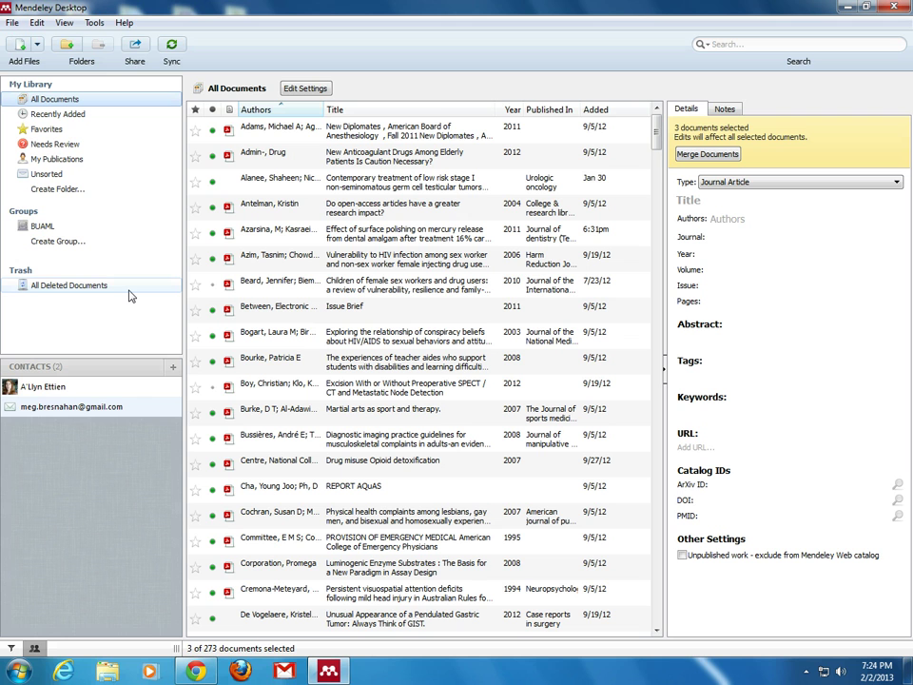
Step: Show the Welcome Screen and restore the Mendeley window to reveal the desktop icons
click(122, 20)
click(153, 55)
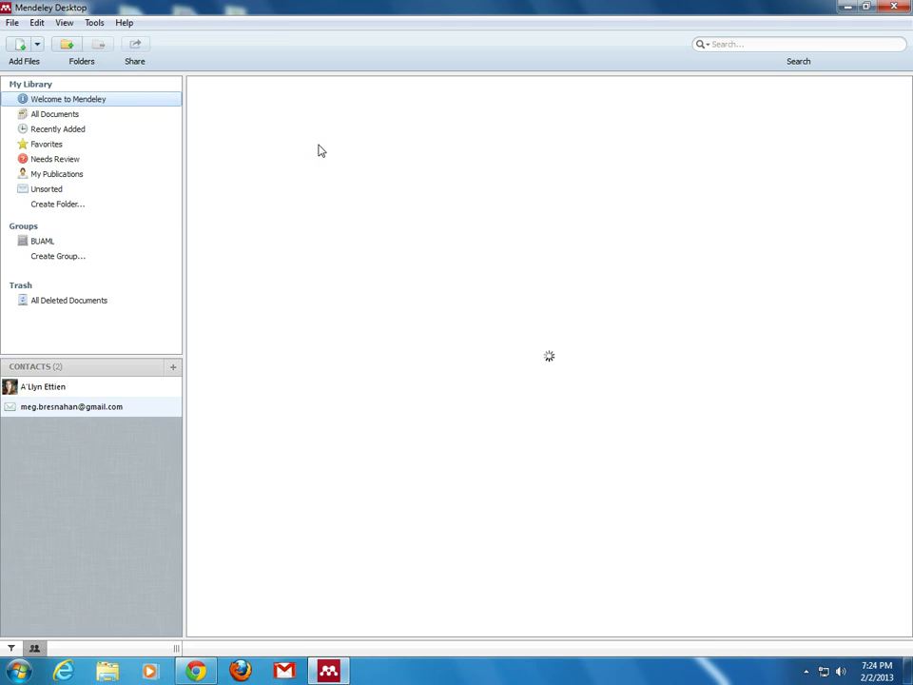
click(865, 6)
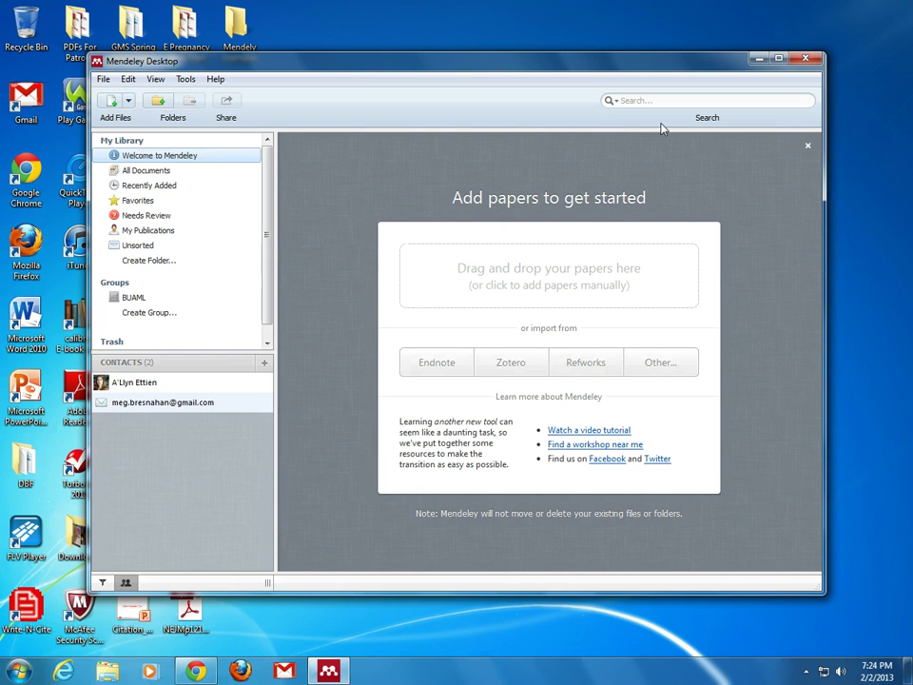
drag(600, 67, 757, 122)
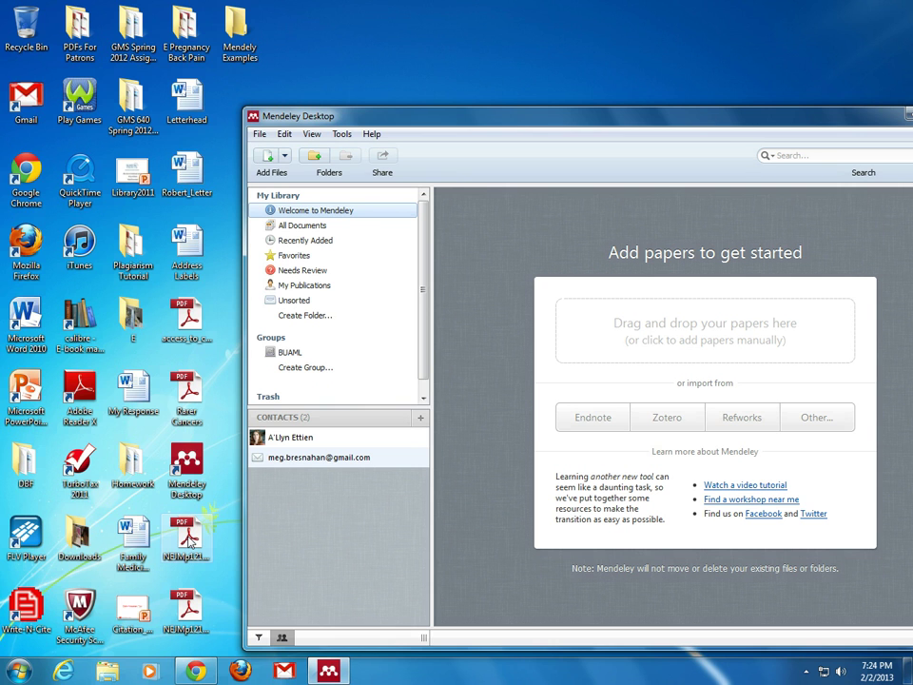
Step: Drop the NEJM PDF from the desktop onto the Welcome drop zone, then maximize Mendeley
drag(189, 540, 457, 450)
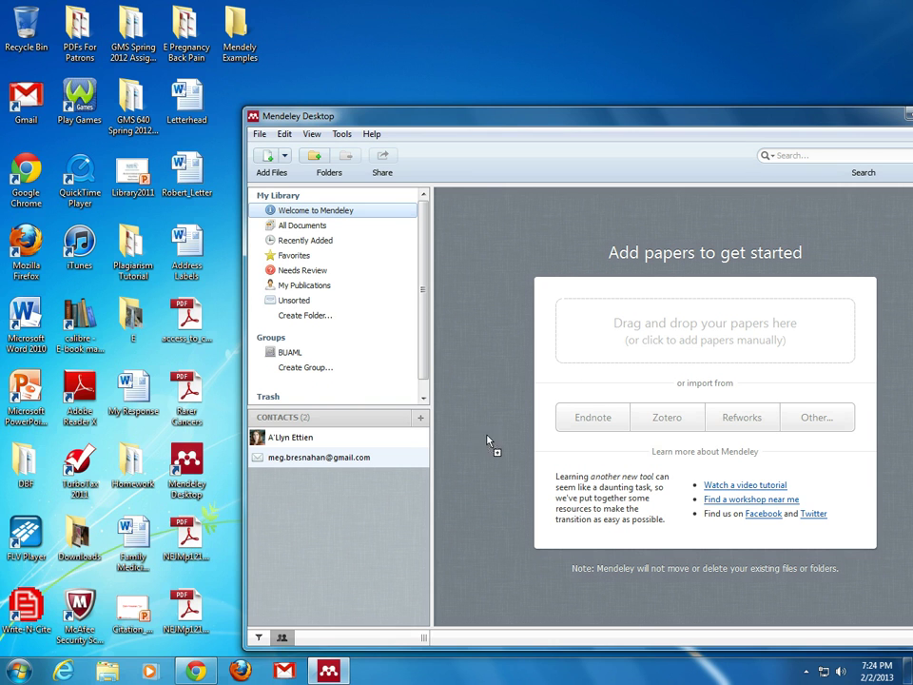
drag(652, 342, 653, 340)
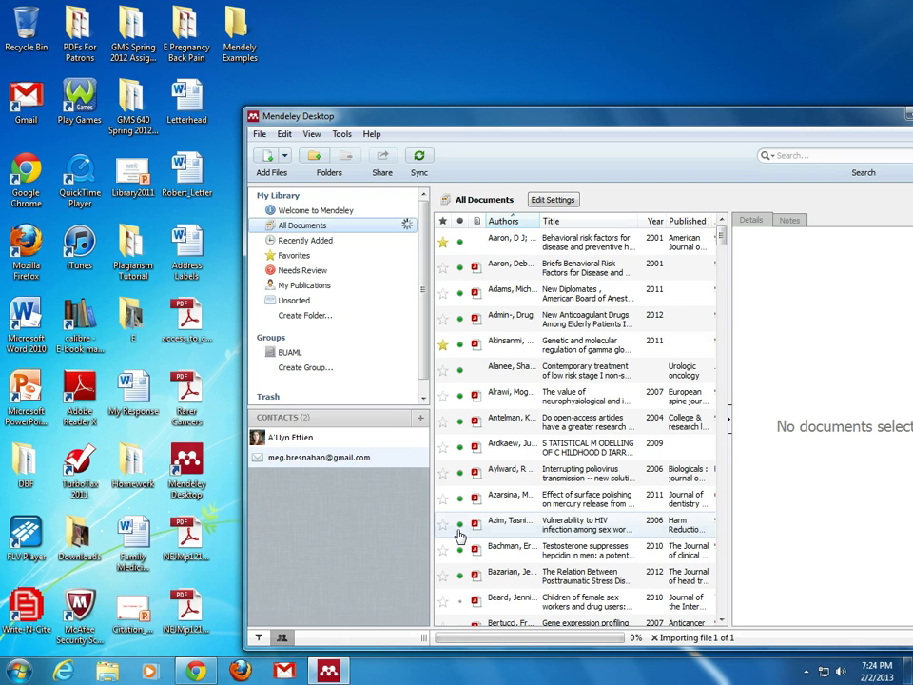
drag(860, 121, 725, 116)
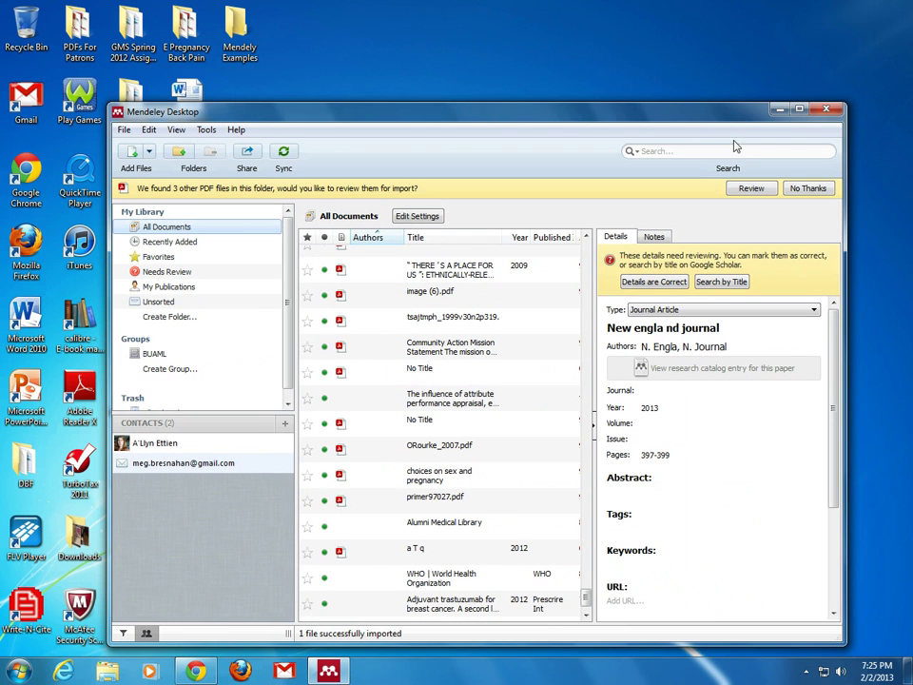
click(790, 106)
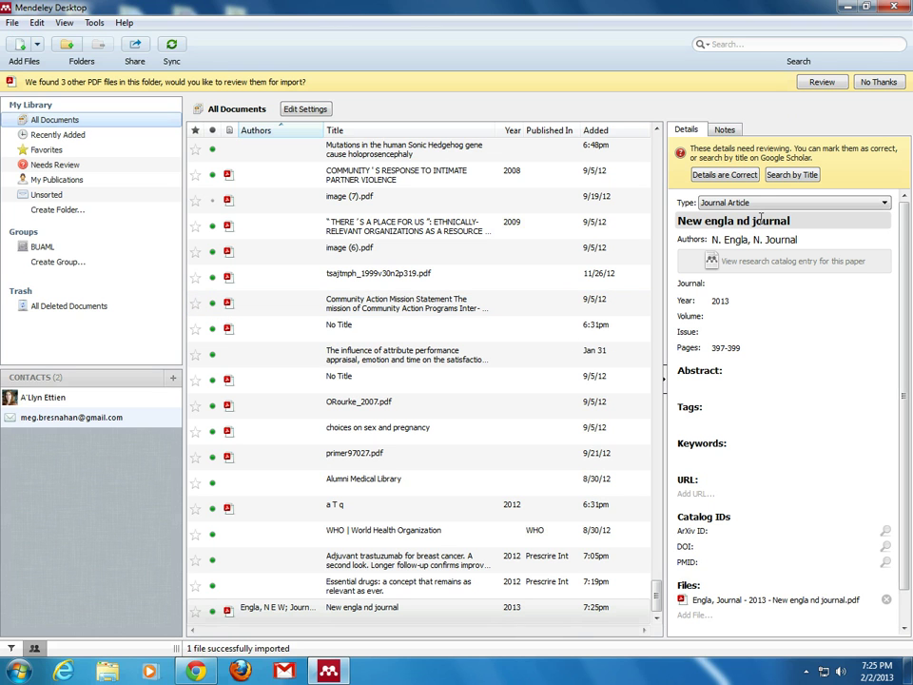
Step: Decline the other found PDFs with No Thanks and mark the New engla nd journal details correct
click(868, 82)
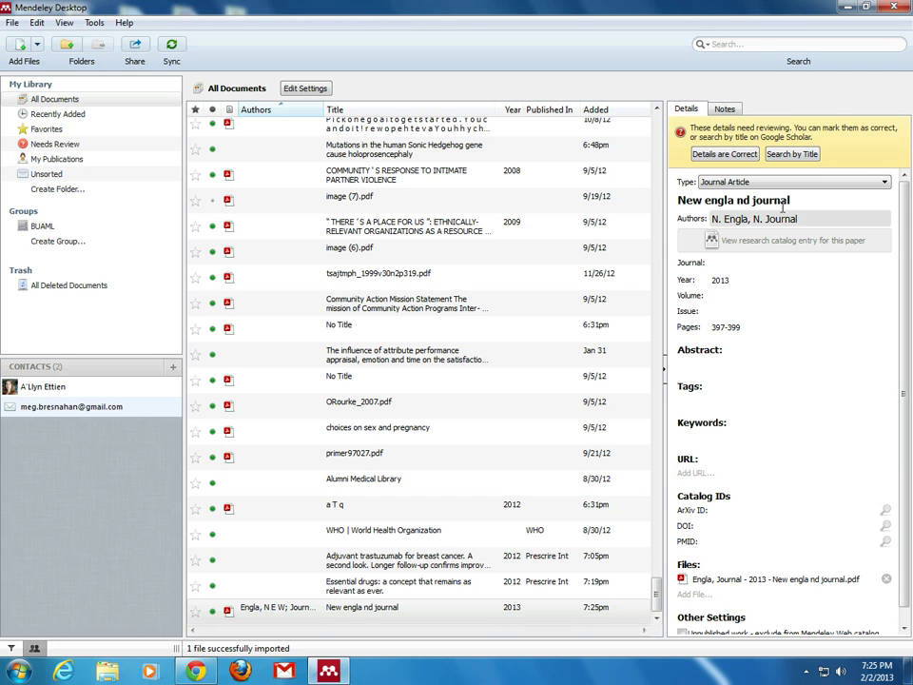
click(792, 154)
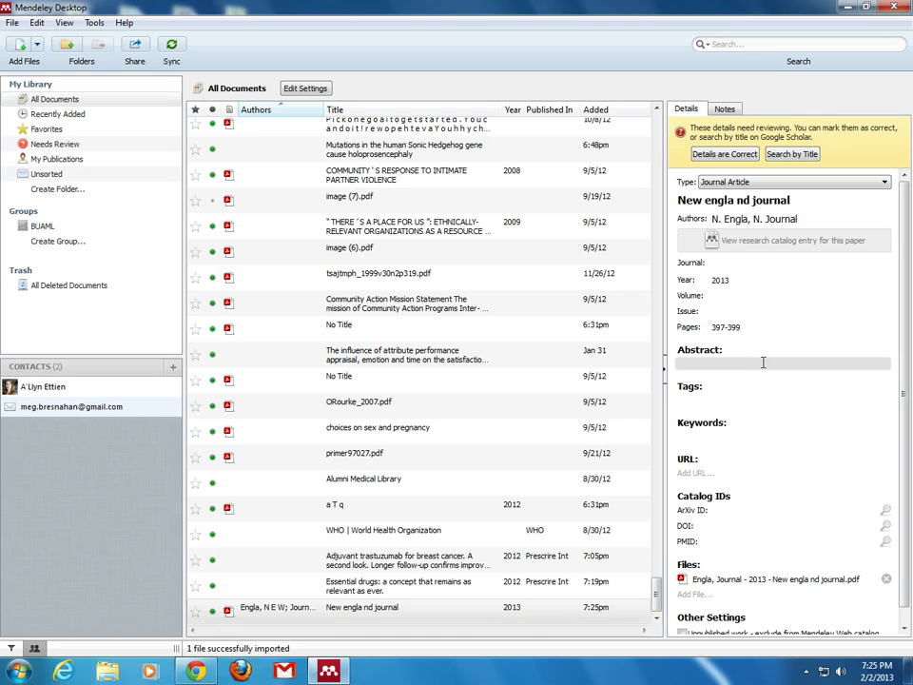
click(724, 153)
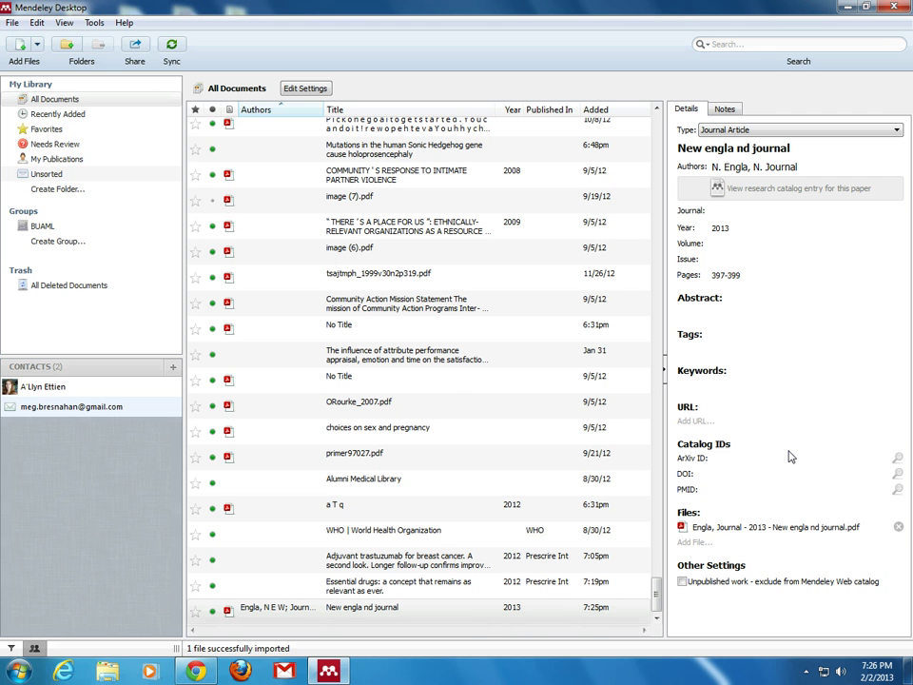
Step: Review the three PDFs in the desktop's Mendeley Examples folder, then return to Mendeley Desktop
key(super+d)
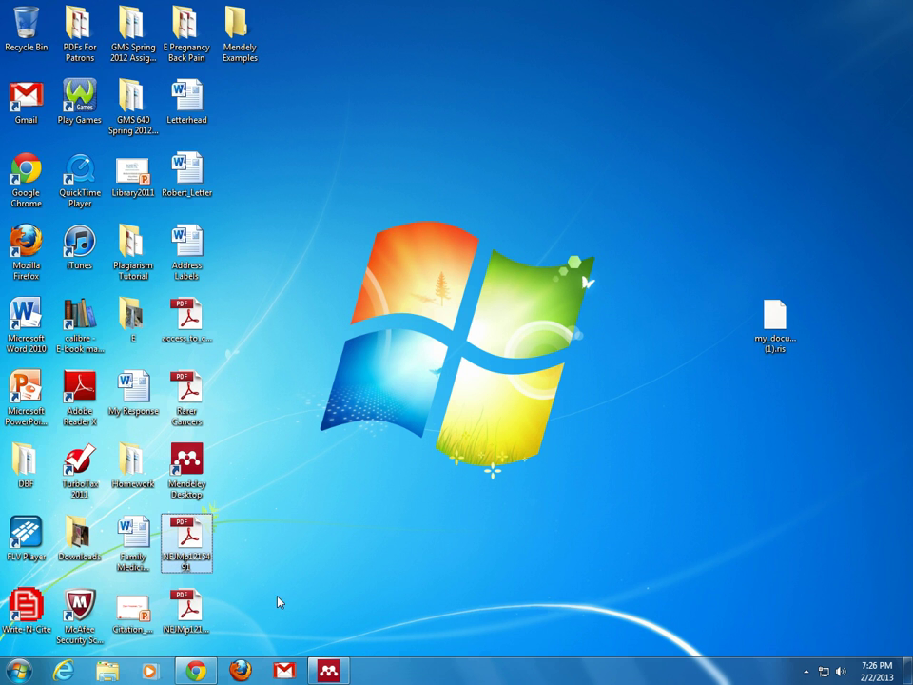
click(250, 36)
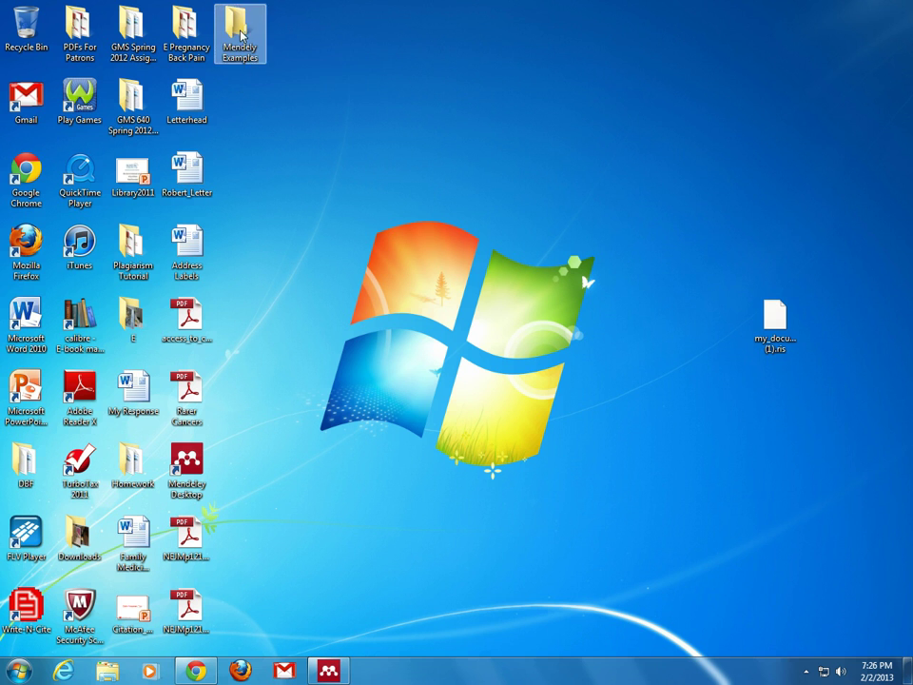
double_click(241, 35)
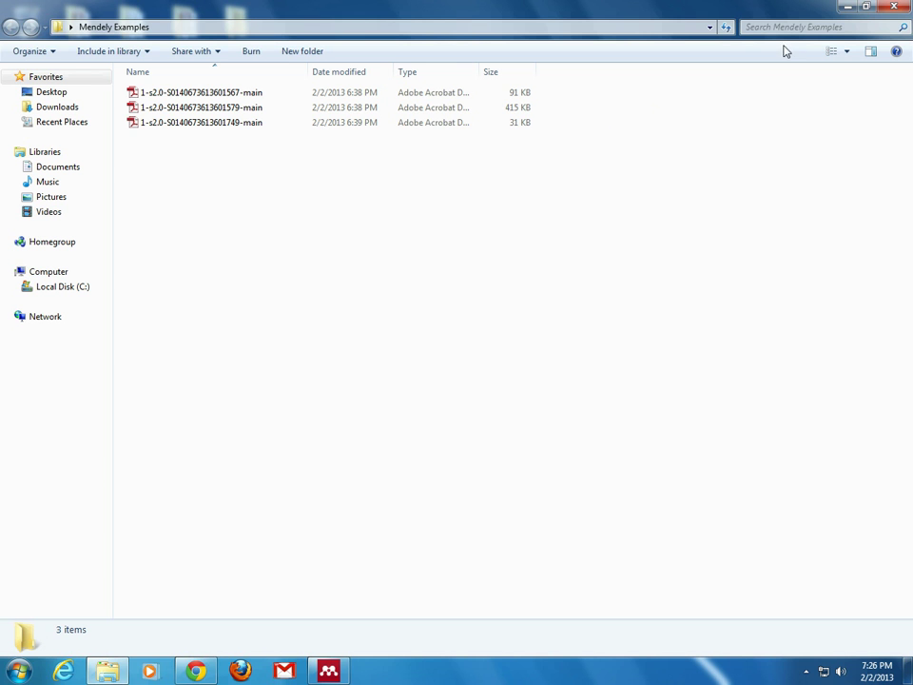
click(847, 8)
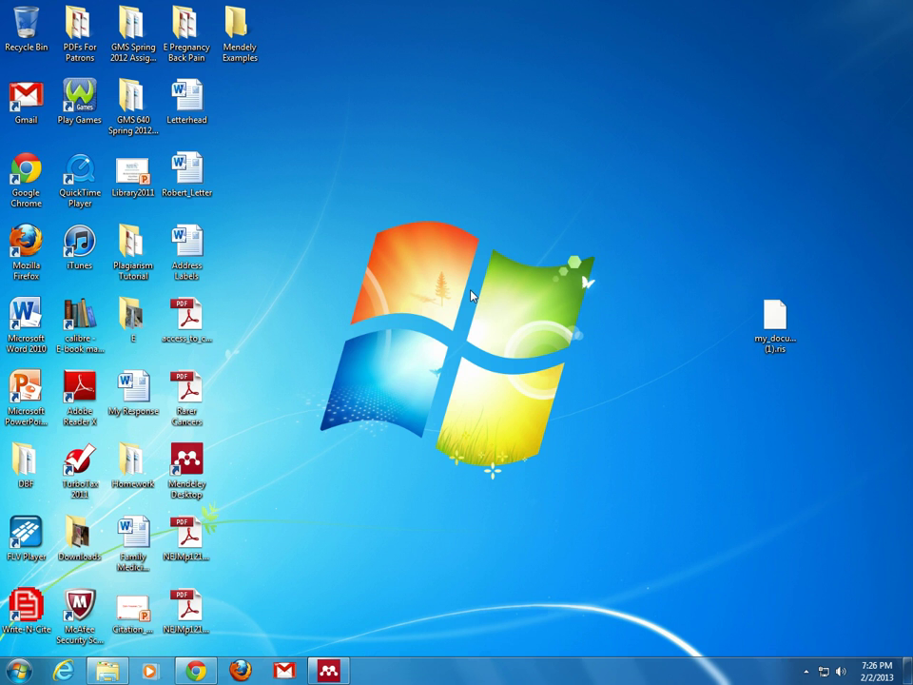
click(323, 670)
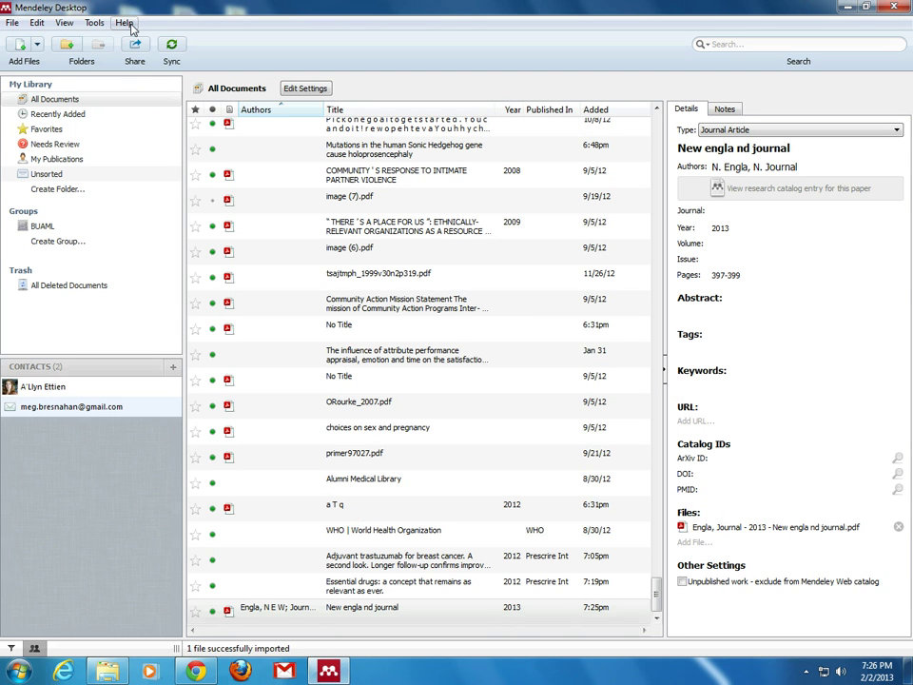
Step: Use File > Add Folder to import the Desktop's Mendeley Examples folder into the library
click(15, 25)
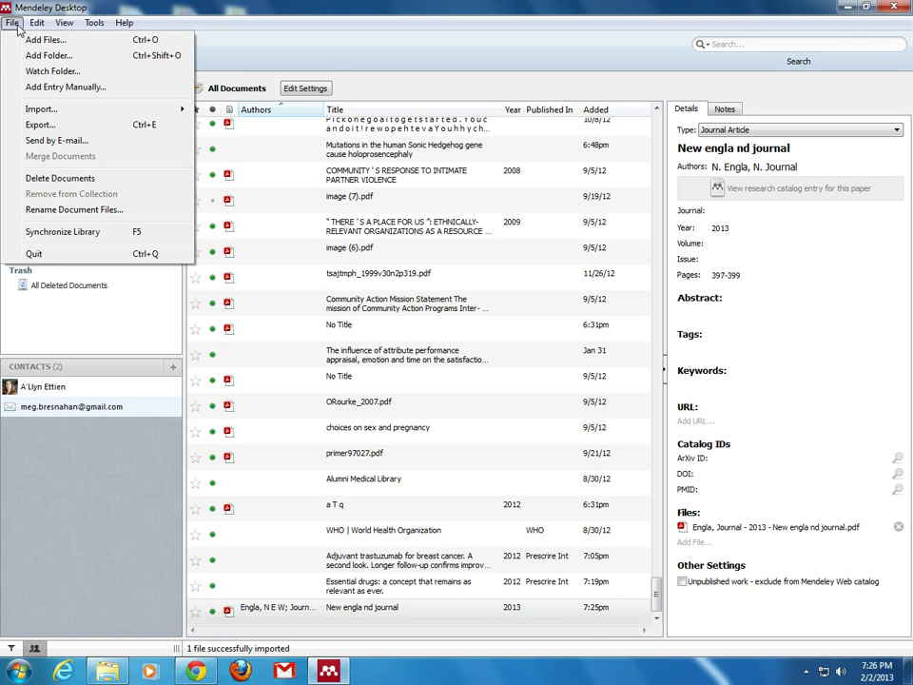
click(34, 57)
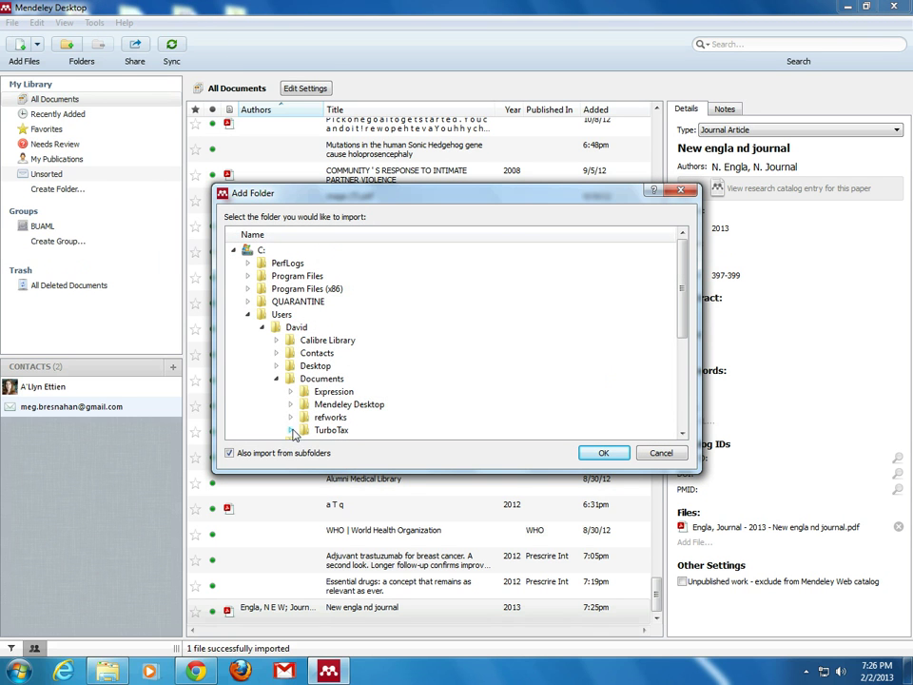
drag(679, 301, 530, 335)
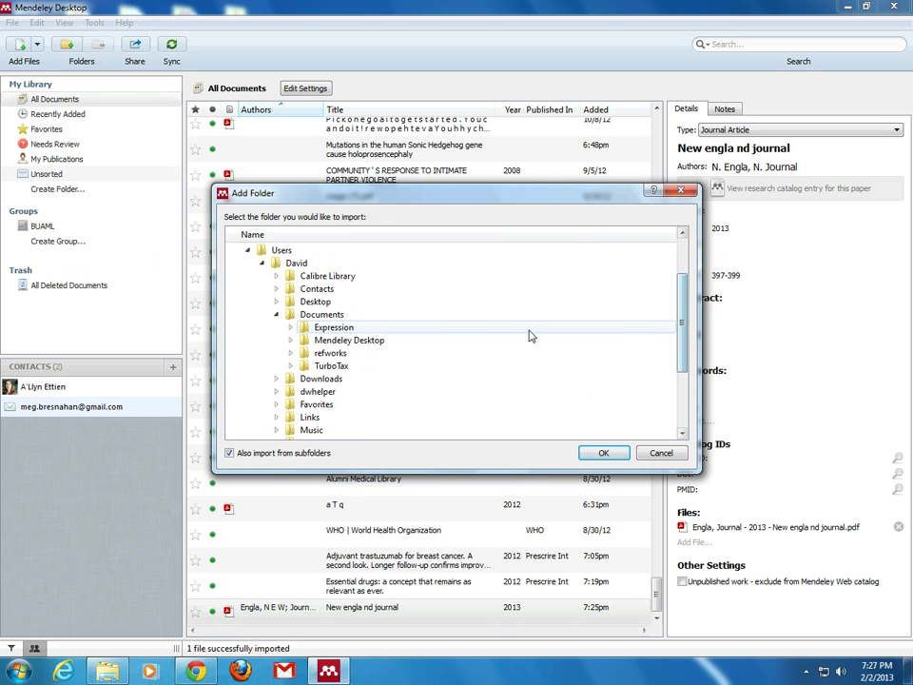
click(276, 301)
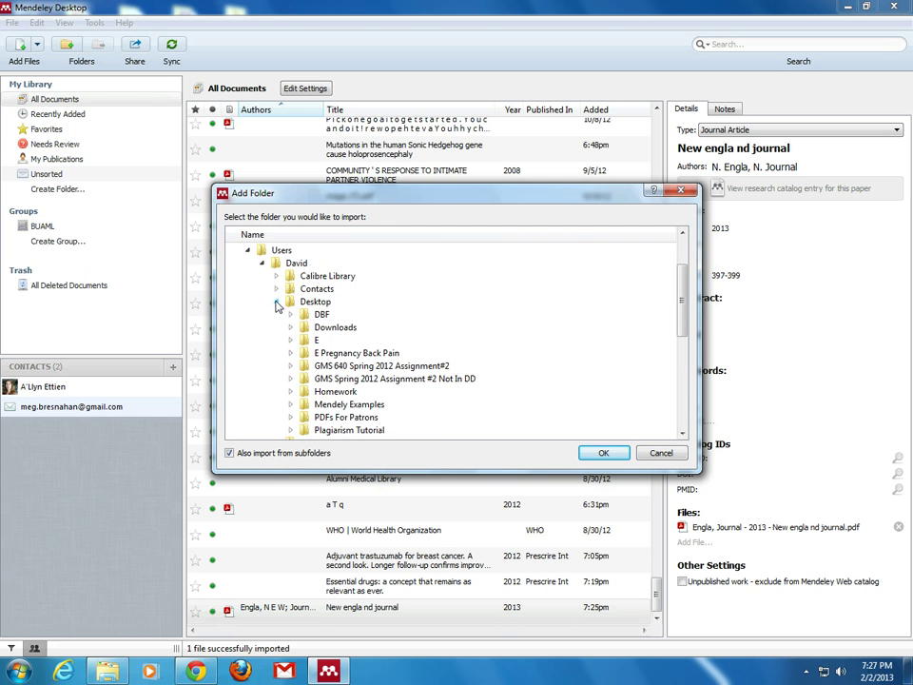
click(342, 404)
click(603, 453)
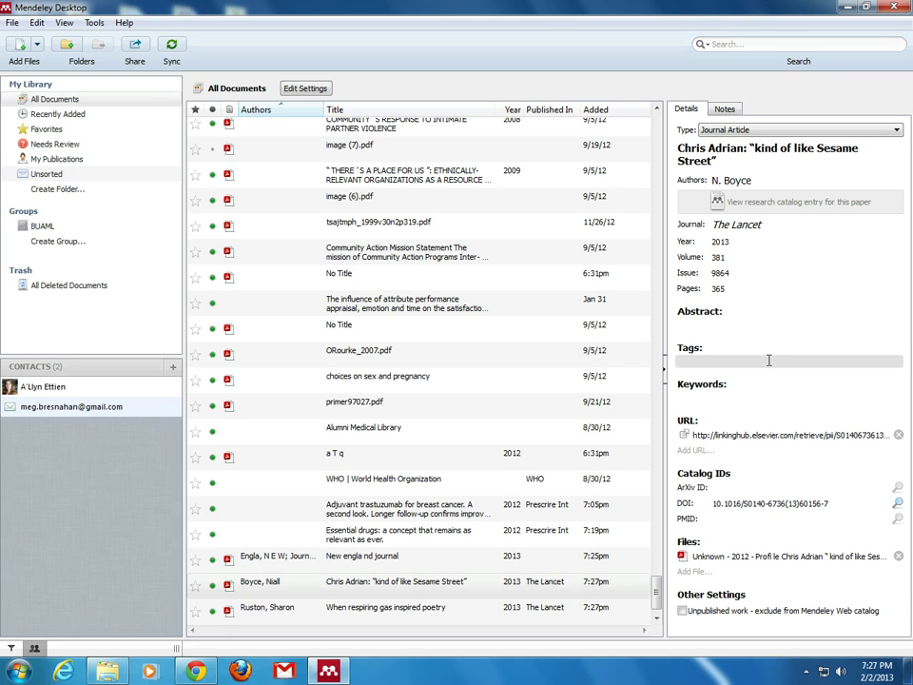
click(97, 23)
click(122, 121)
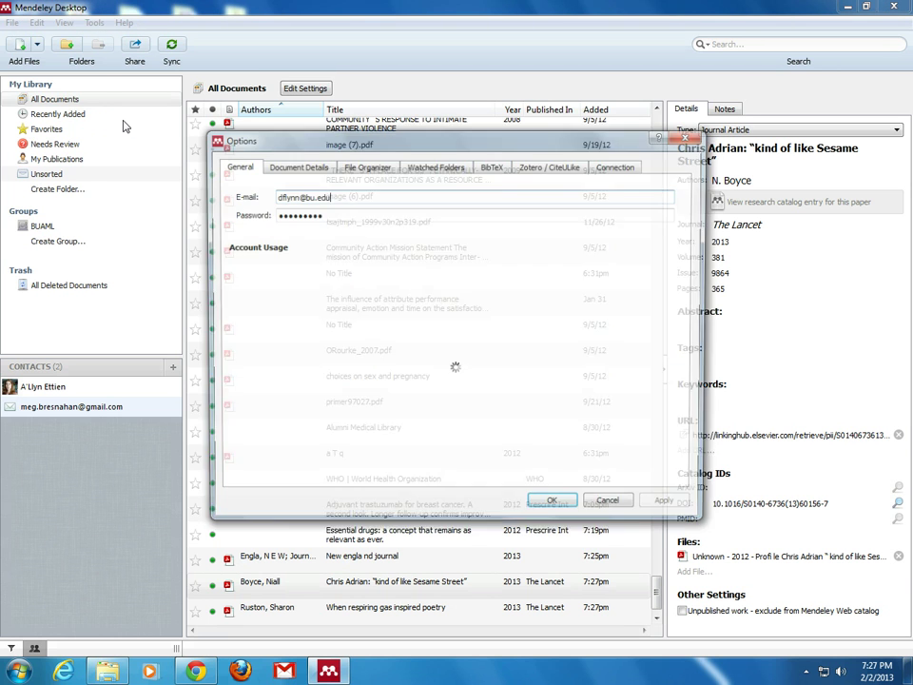
click(538, 167)
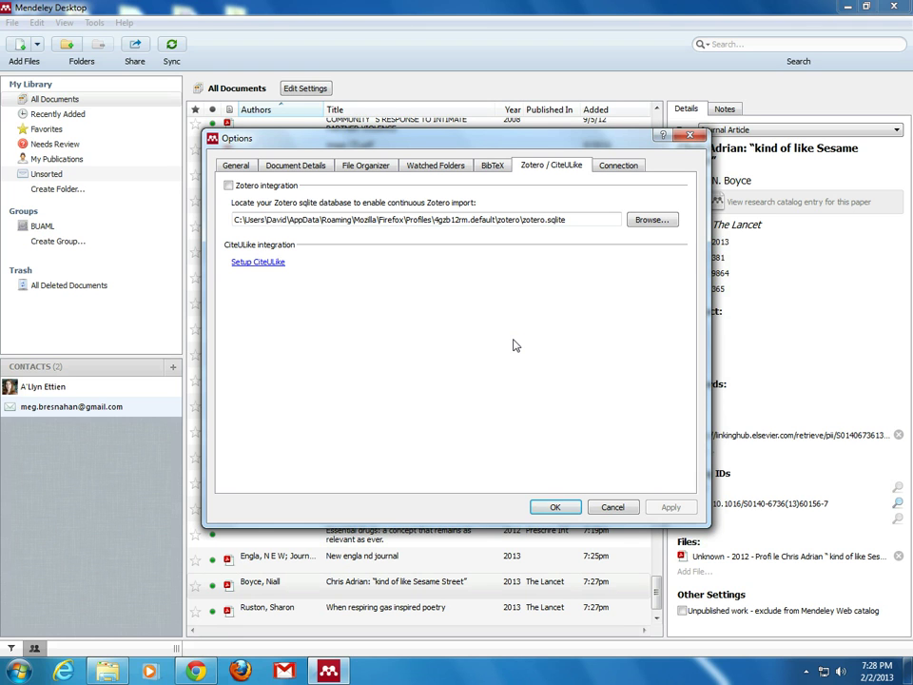
click(436, 166)
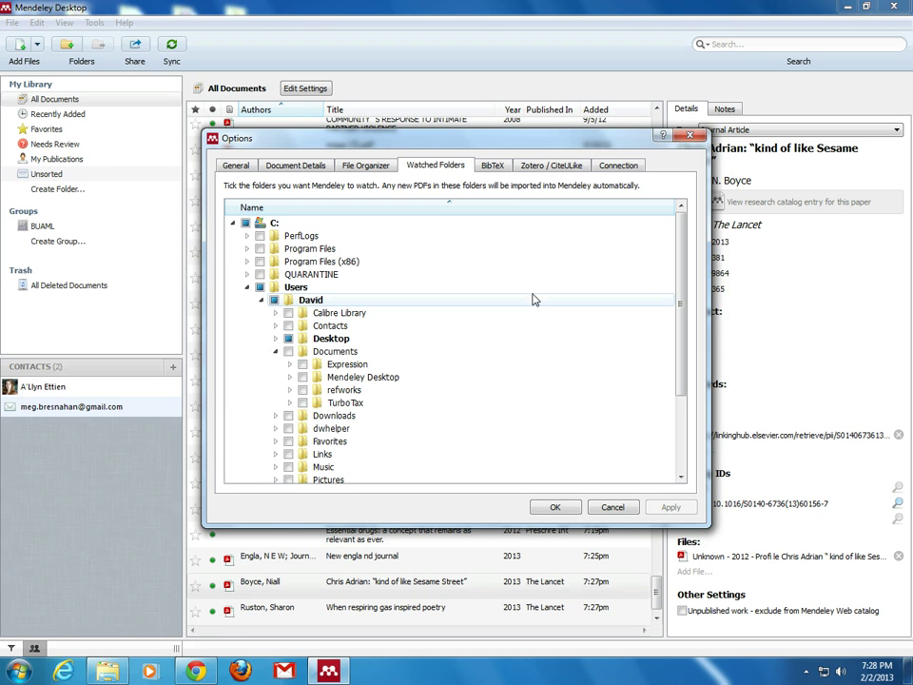
click(367, 167)
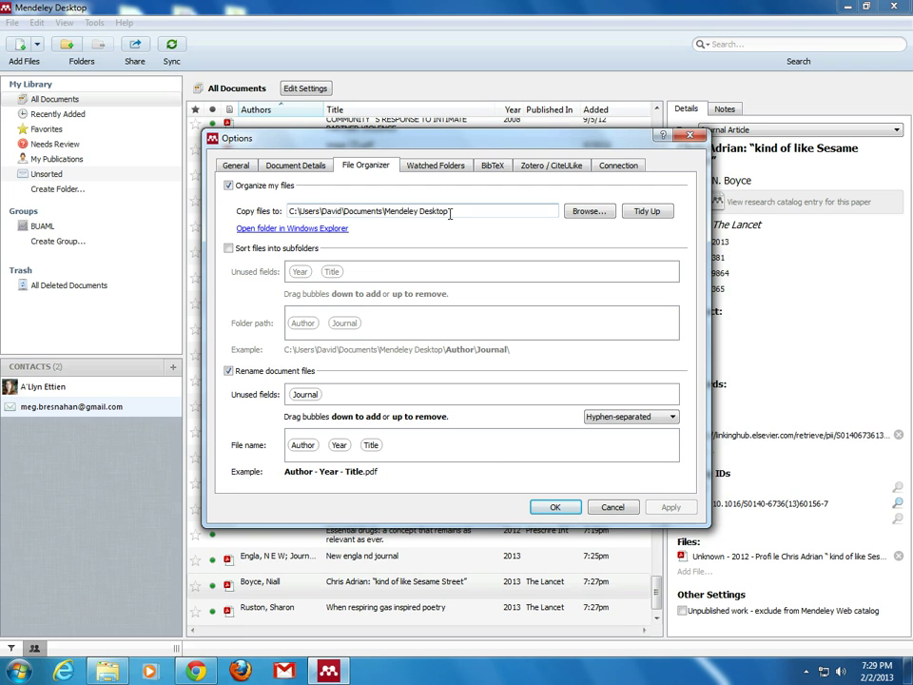
click(609, 508)
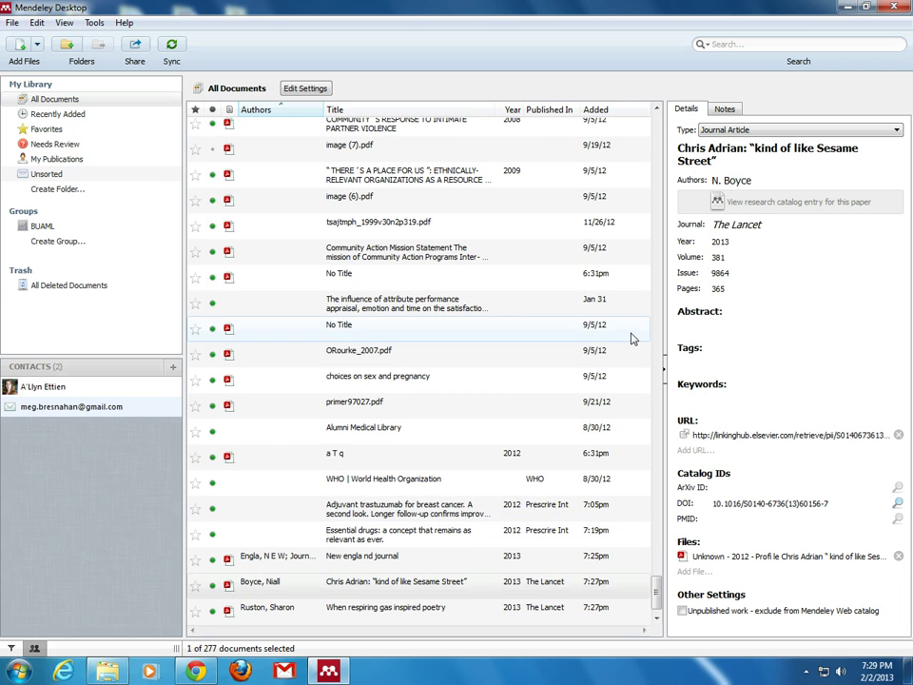
Step: Minimize Mendeley Desktop and open the Mendeley Examples folder showing its three PDFs
click(847, 7)
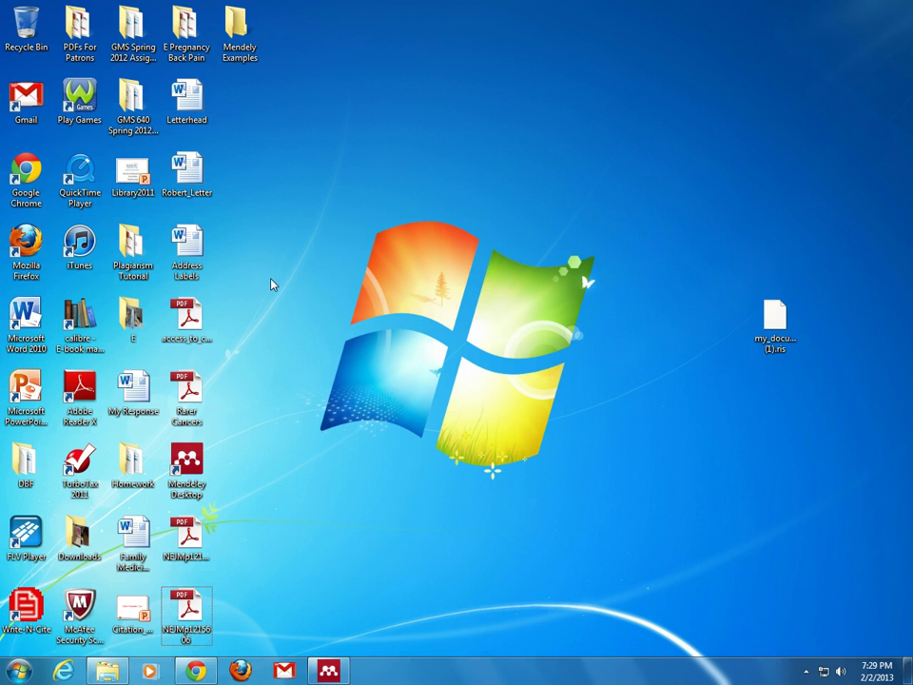
double_click(244, 31)
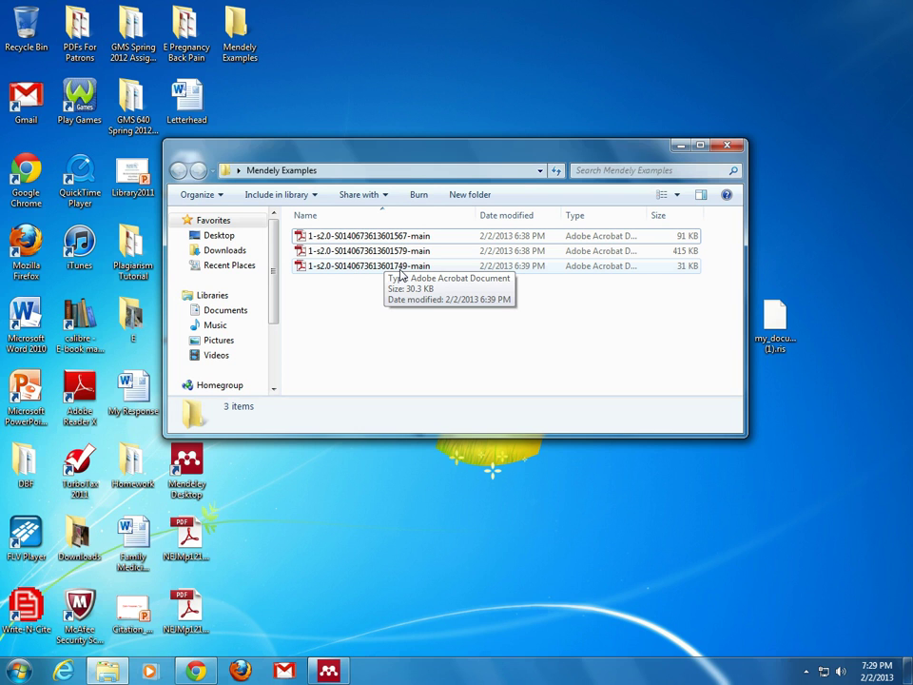
Step: Close the Mendeley Examples Explorer window
click(733, 145)
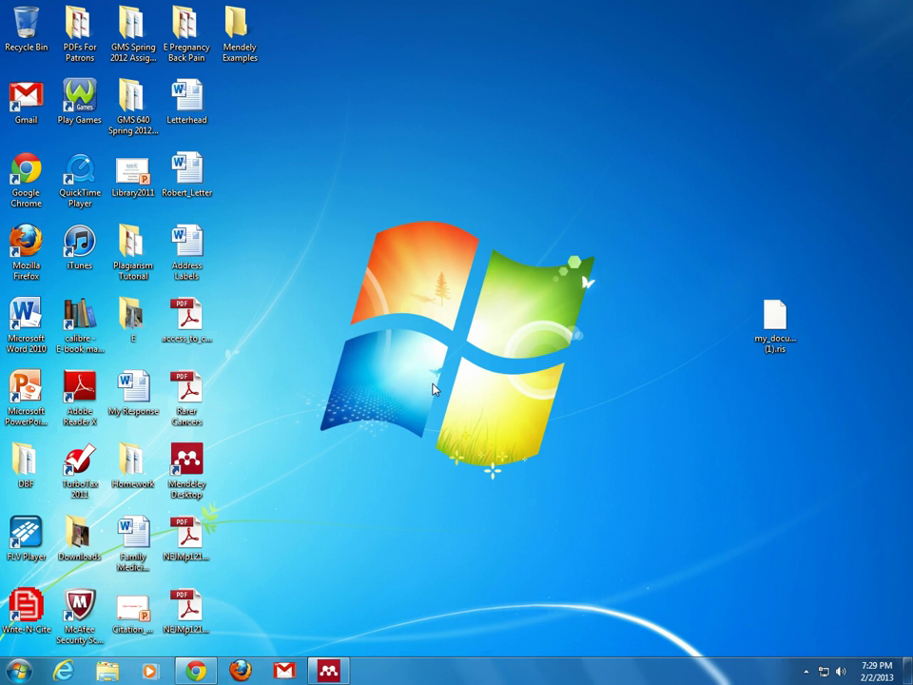
Step: Preview NEJMp1215491.pdf in Adobe Reader, then move it into the PDFs For Patrons folder
click(201, 542)
double_click(201, 542)
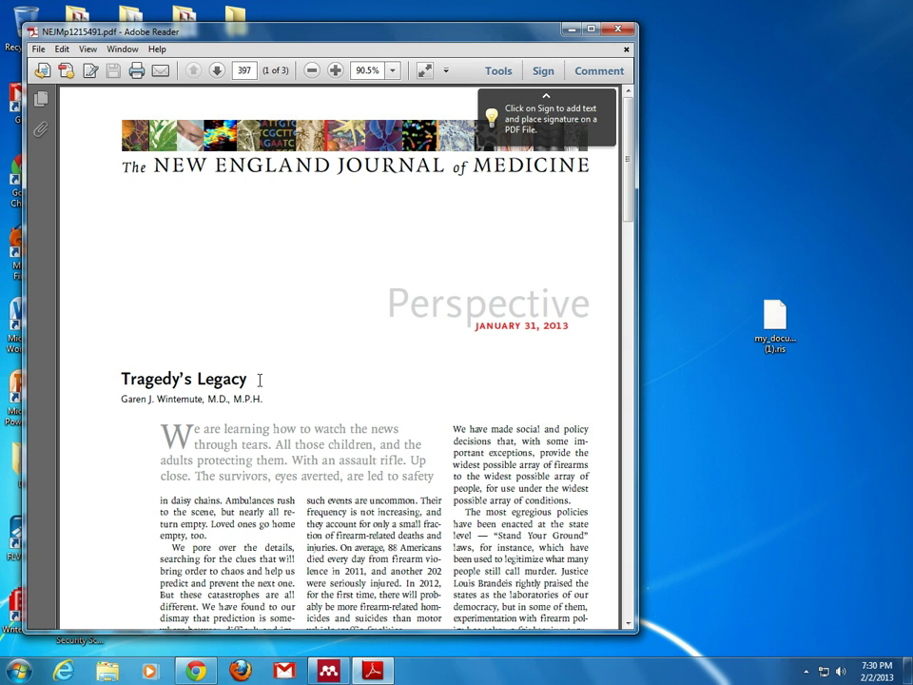
click(618, 29)
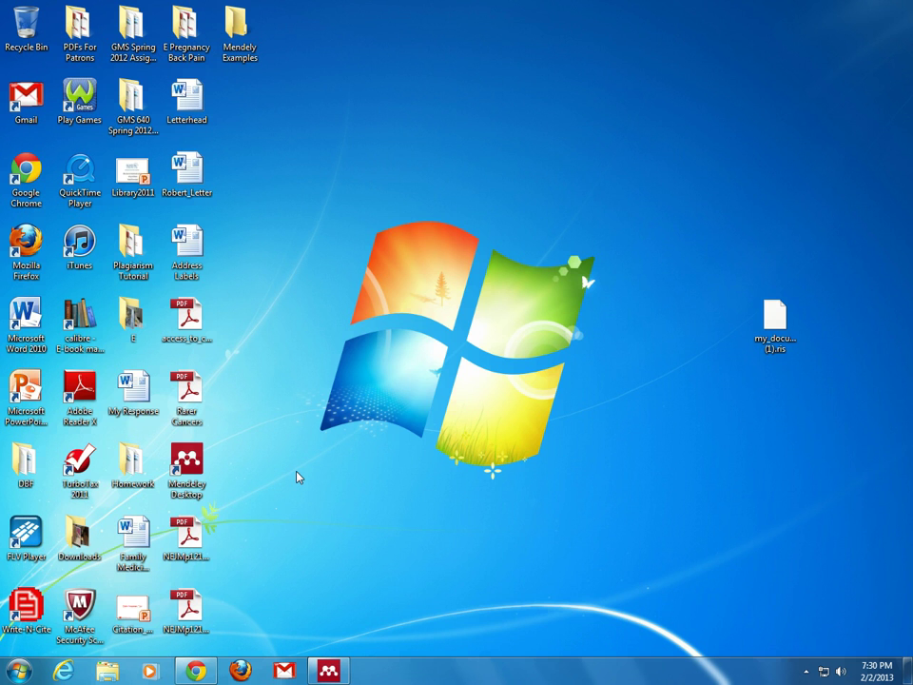
click(189, 538)
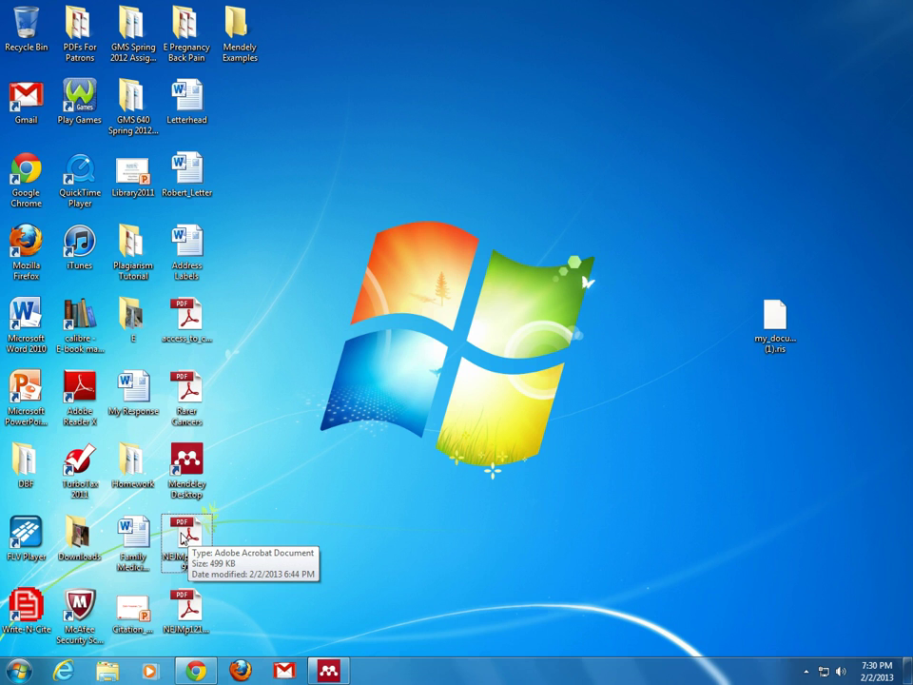
drag(183, 538, 84, 27)
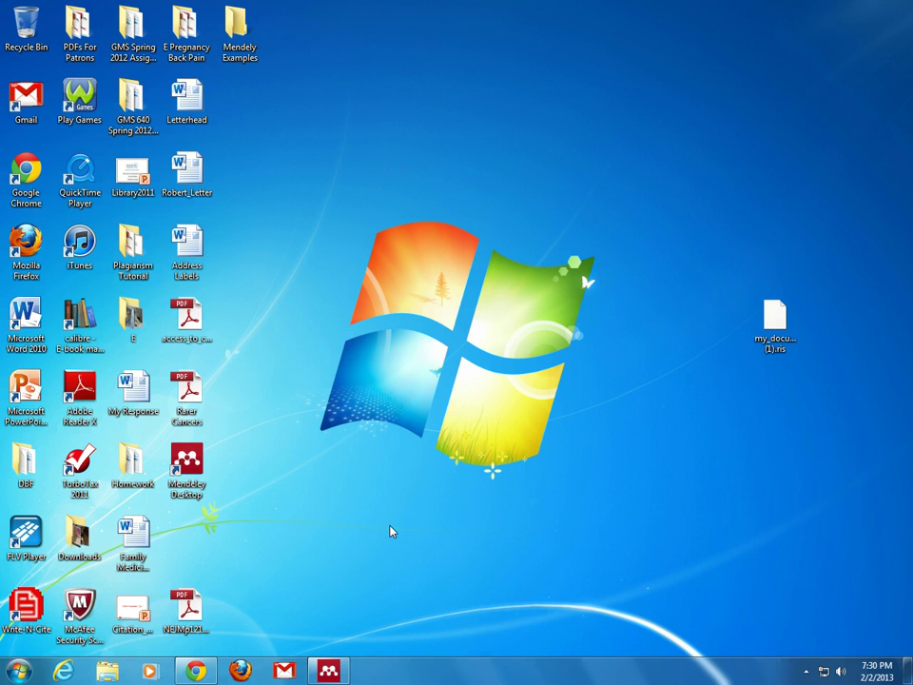
Step: Open PDFs For Patrons, preview the tobacco-use article, close both windows, and return to Mendeley
double_click(80, 31)
click(335, 237)
double_click(335, 238)
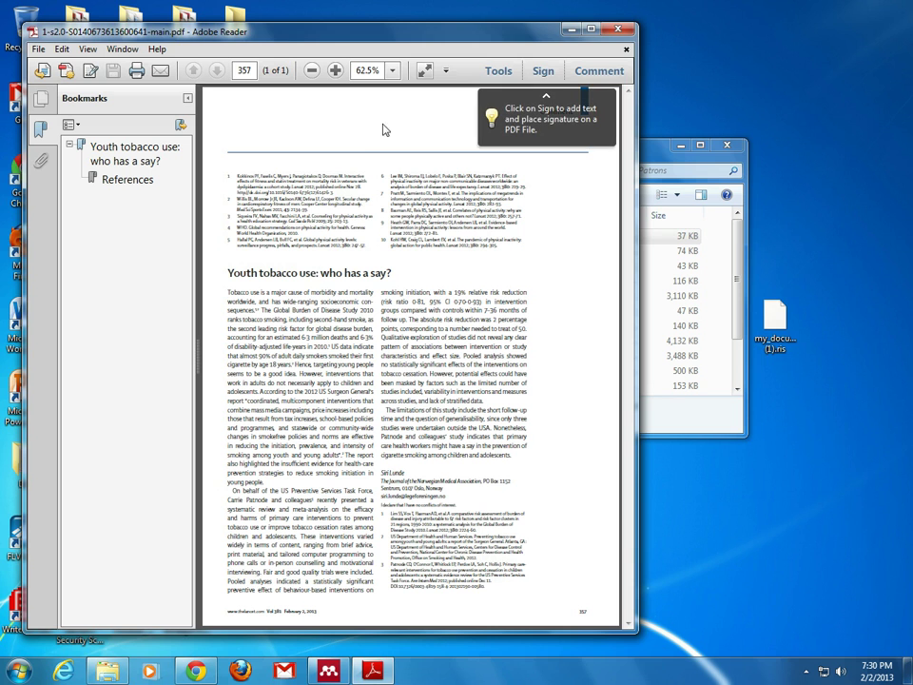
click(609, 31)
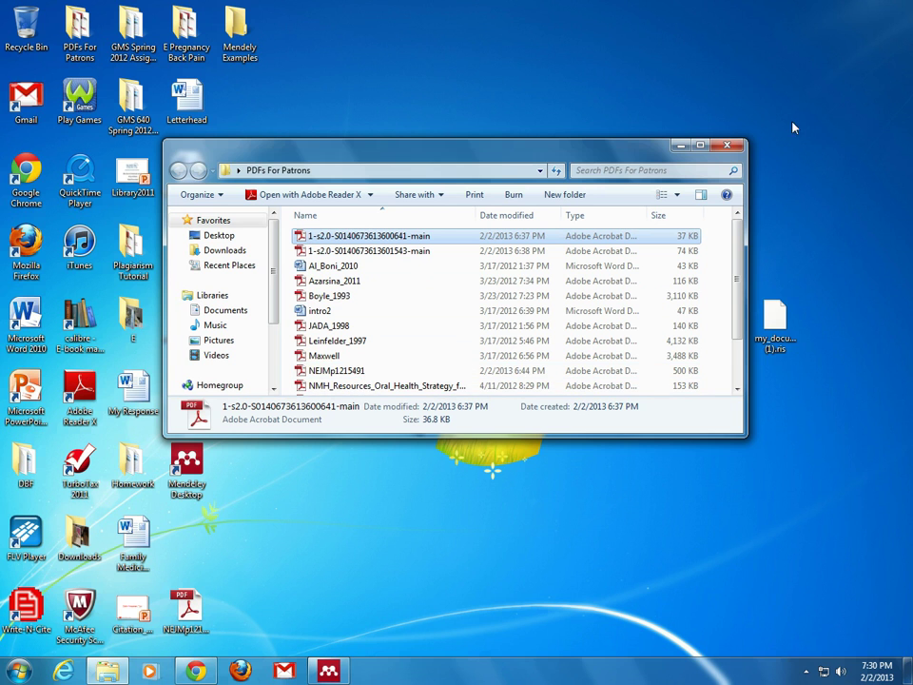
click(731, 145)
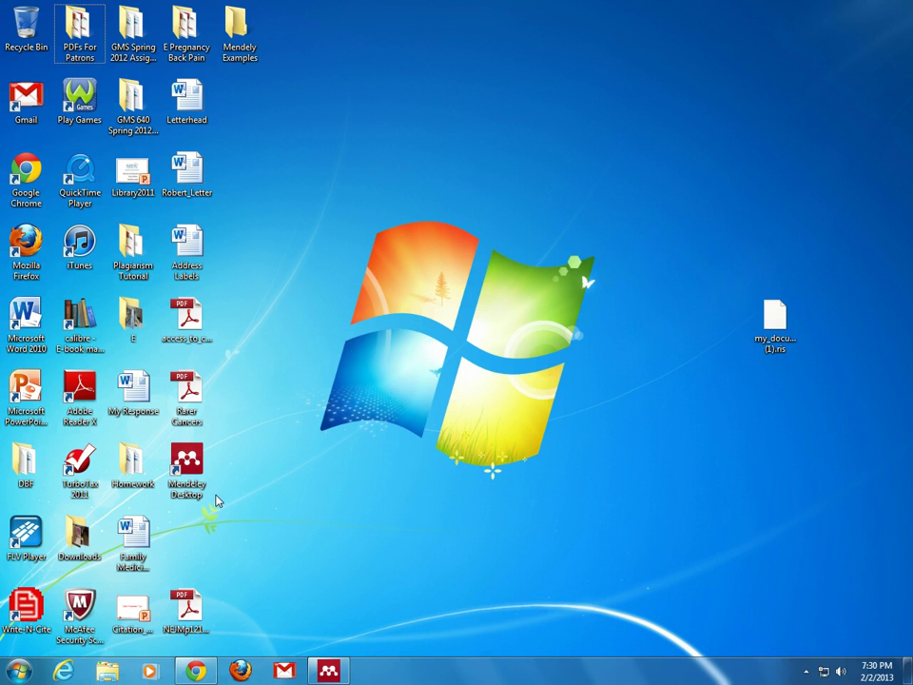
click(346, 673)
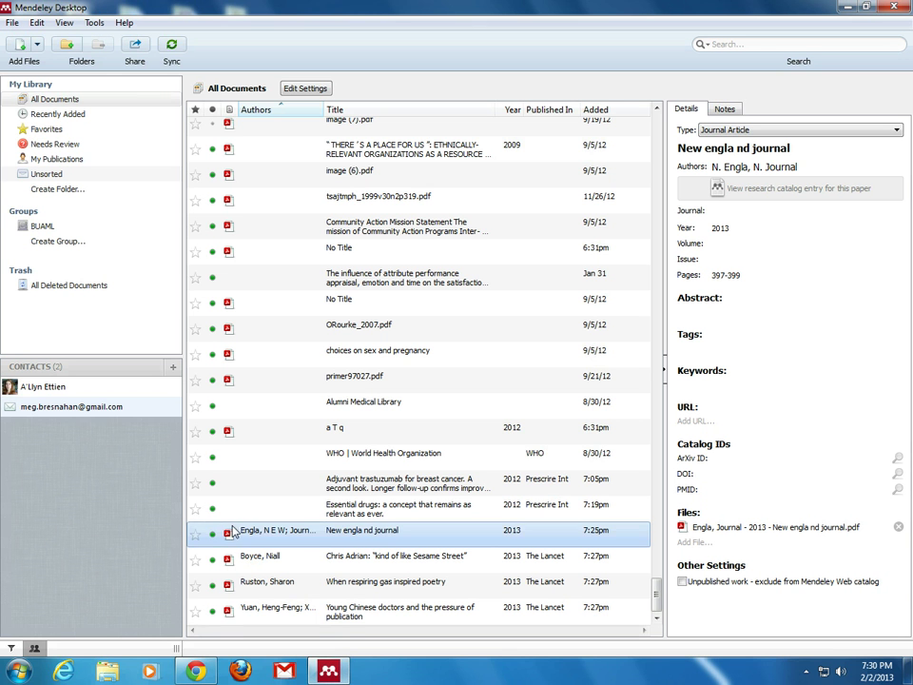
Step: Sync the Mendeley library with the online account twice
click(172, 44)
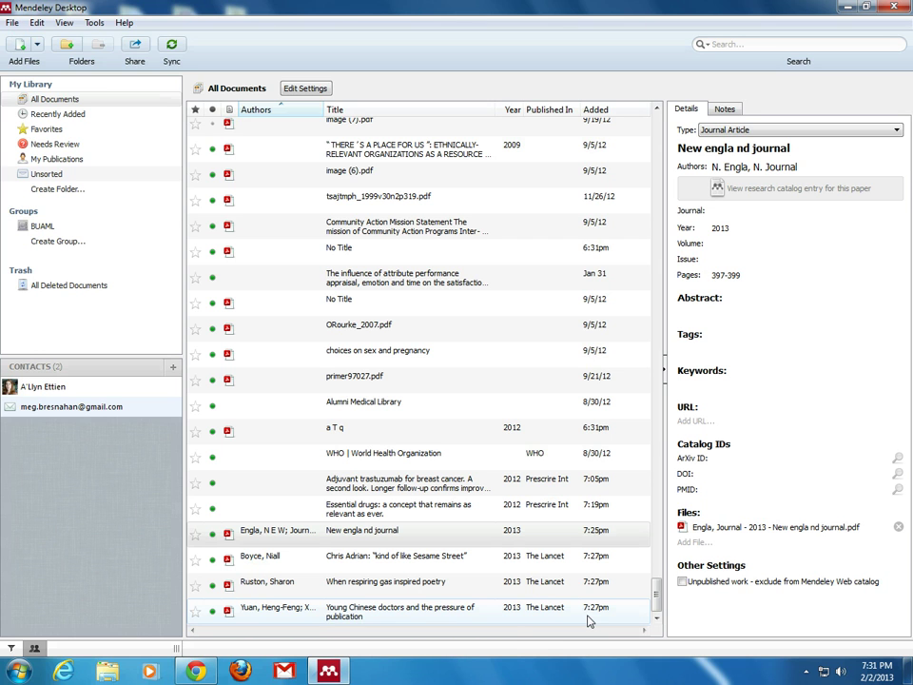
click(648, 529)
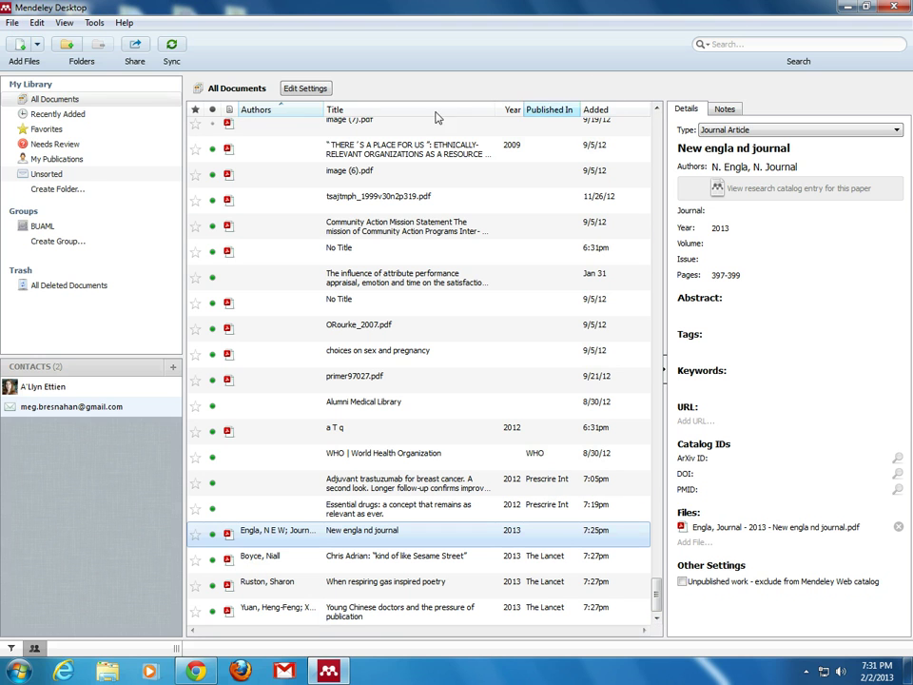
click(173, 45)
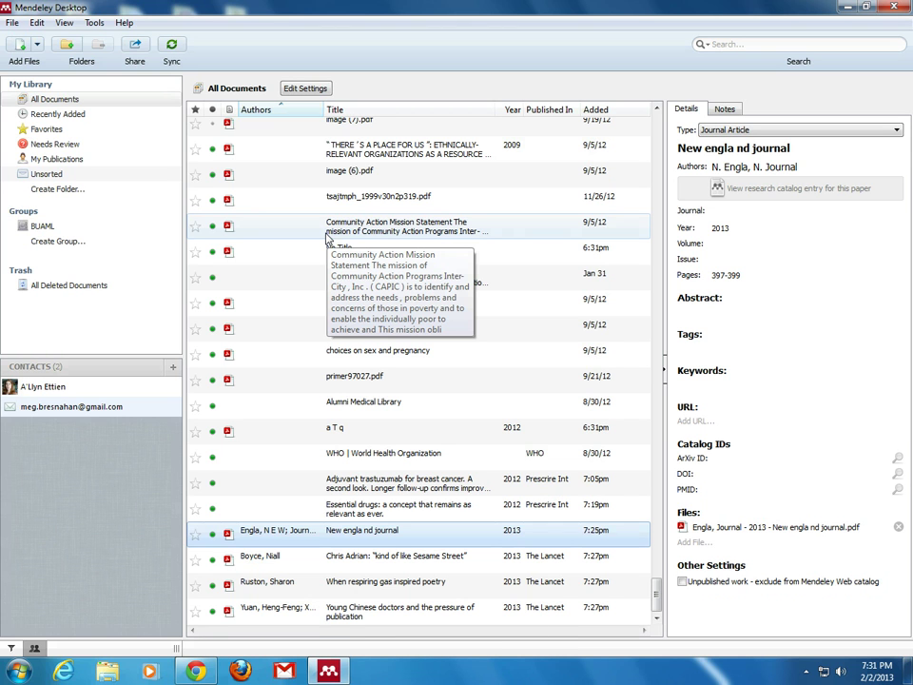
Step: Sort documents by Added date, newest first, then minimize Mendeley Desktop
drag(655, 599, 655, 112)
click(609, 111)
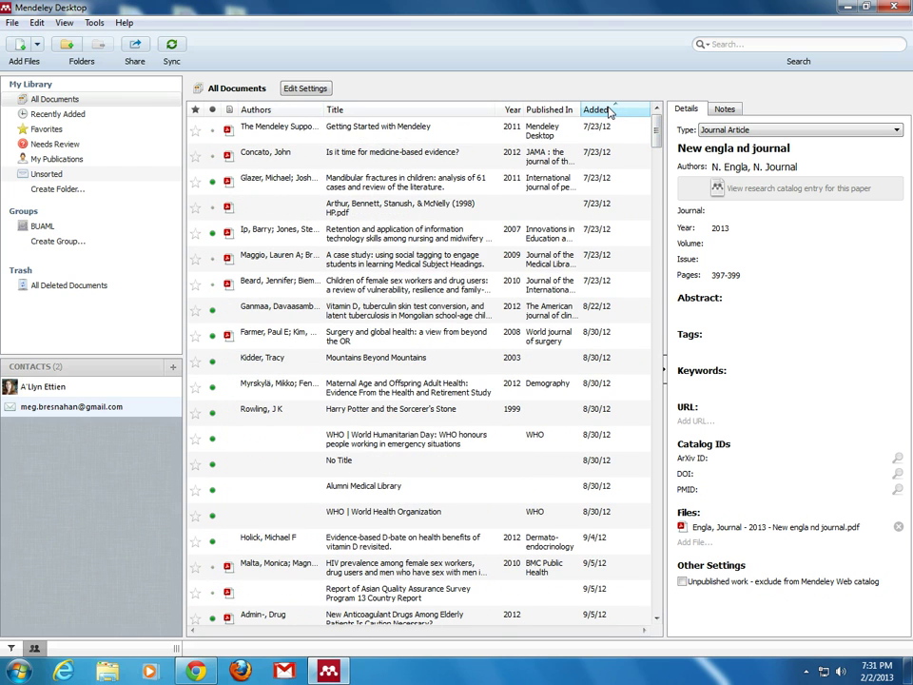
click(609, 111)
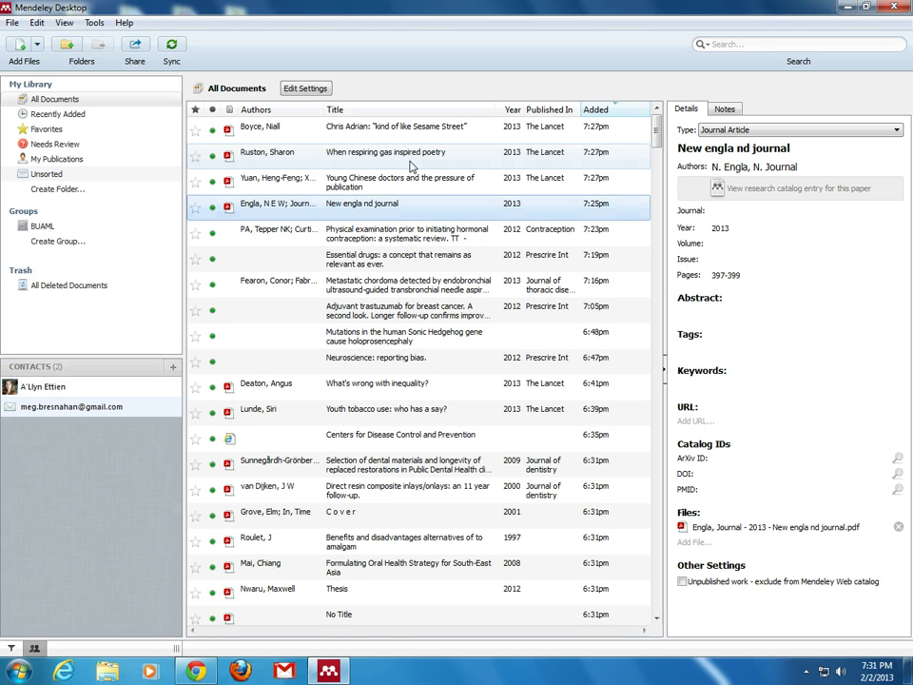
click(849, 6)
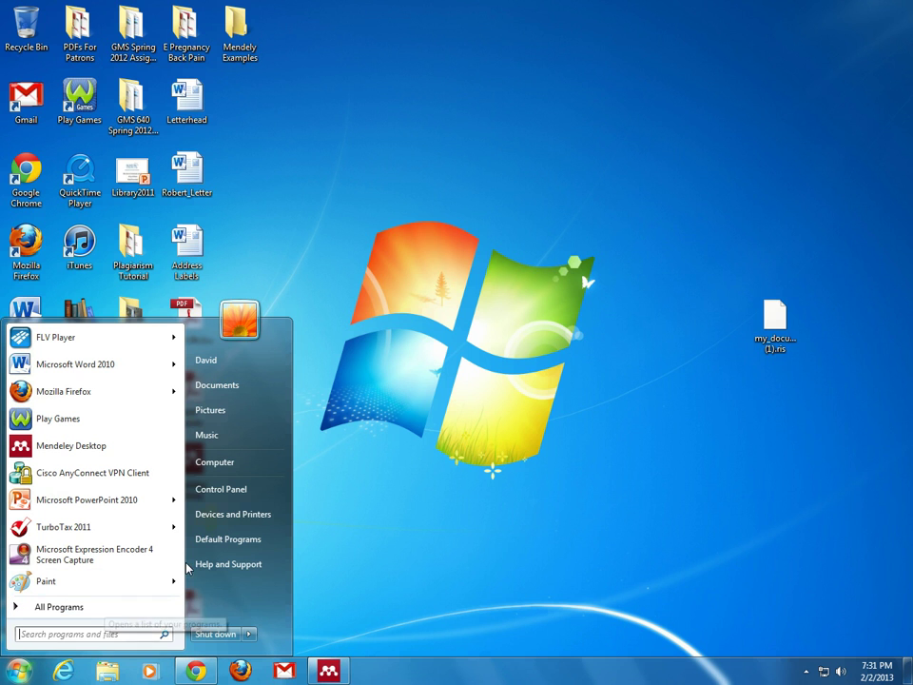
Step: Check the Documents > Mendeley Desktop folder sorted by Date modified, newest first, then close it
click(223, 386)
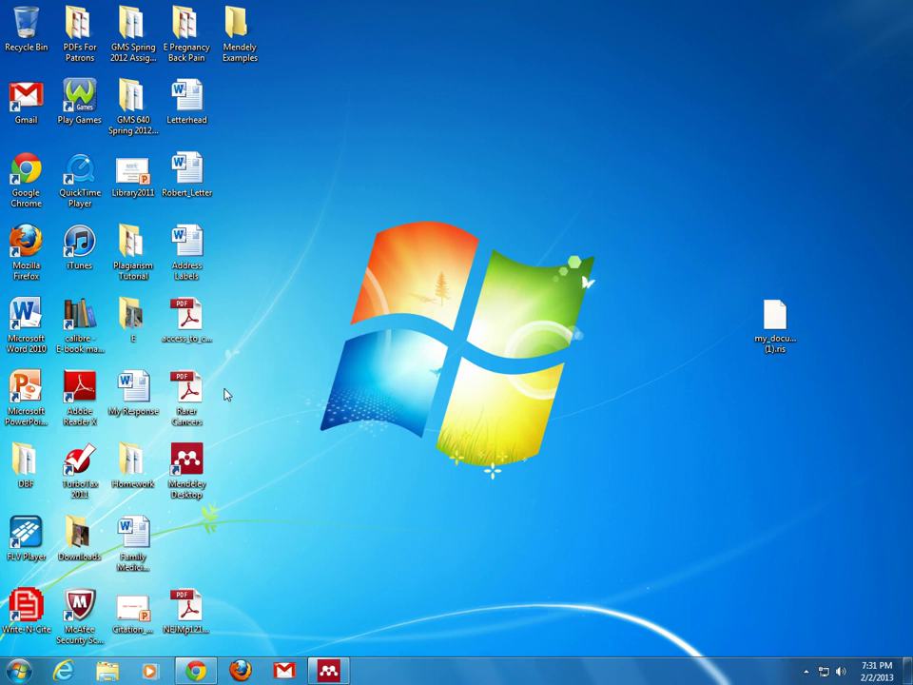
double_click(340, 275)
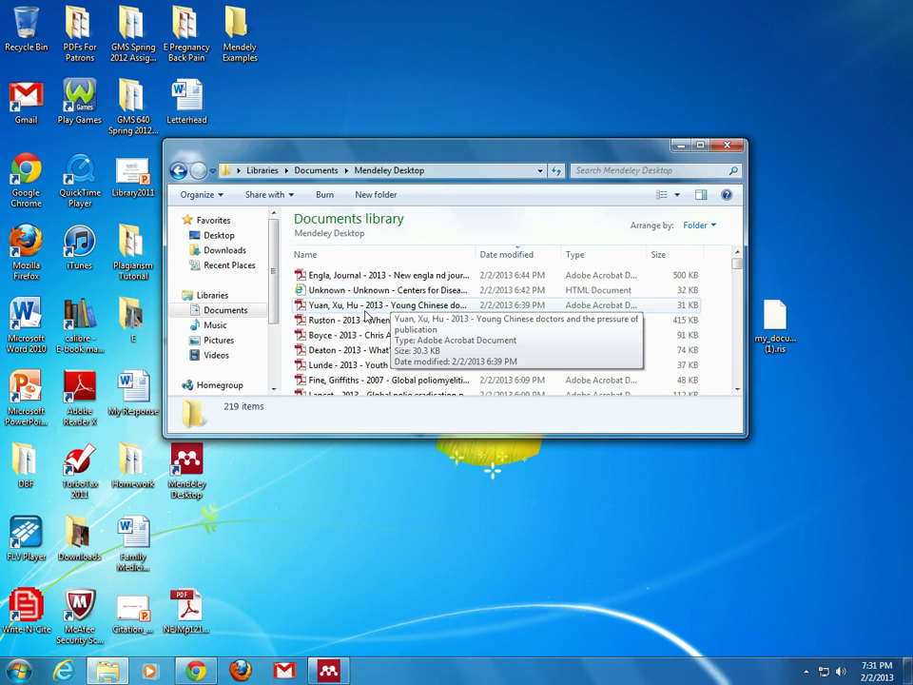
click(513, 256)
click(512, 254)
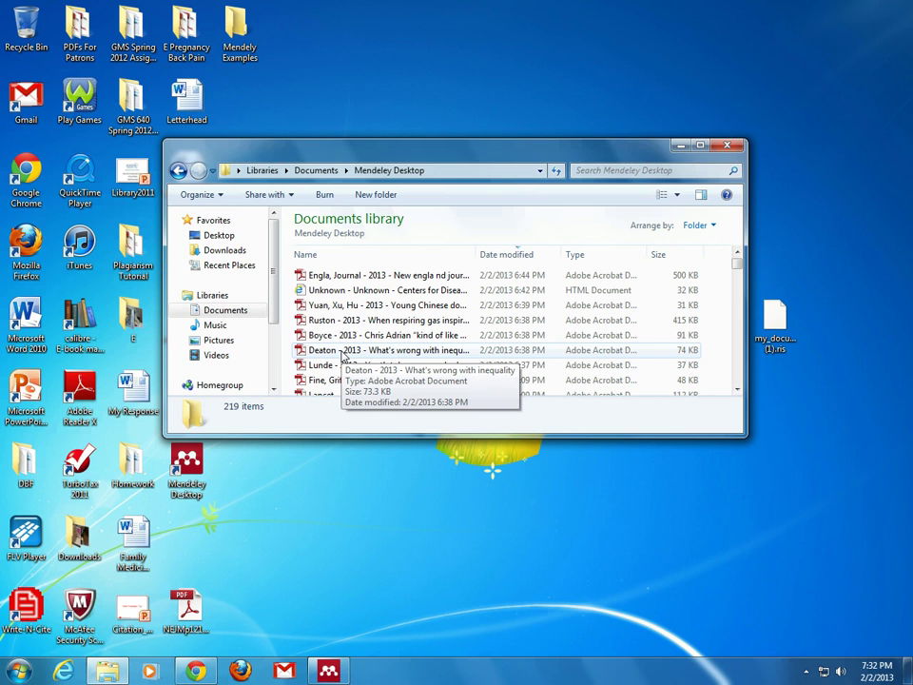
click(727, 146)
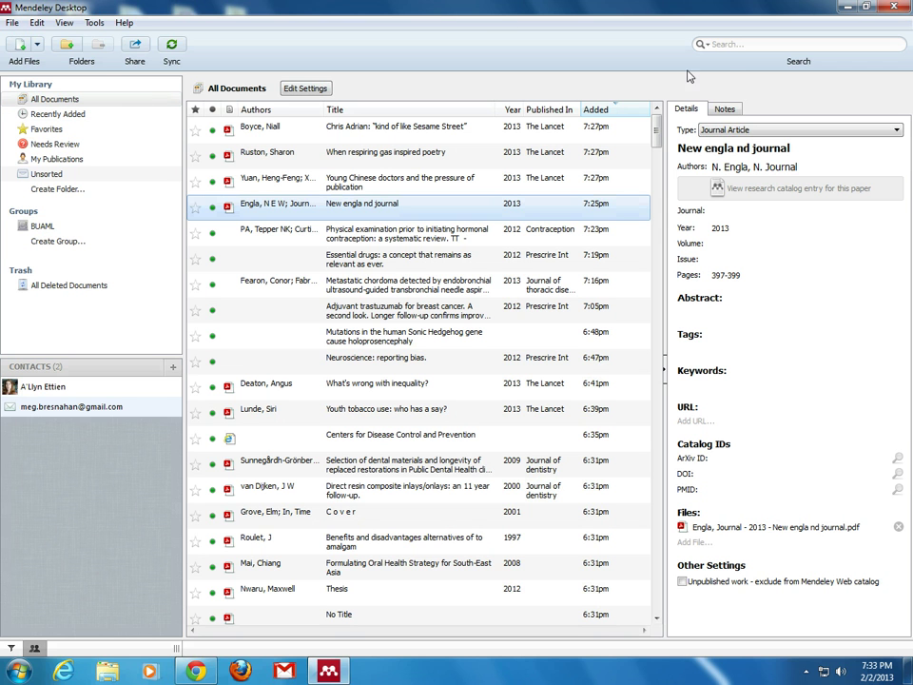
click(733, 45)
text(cancer)
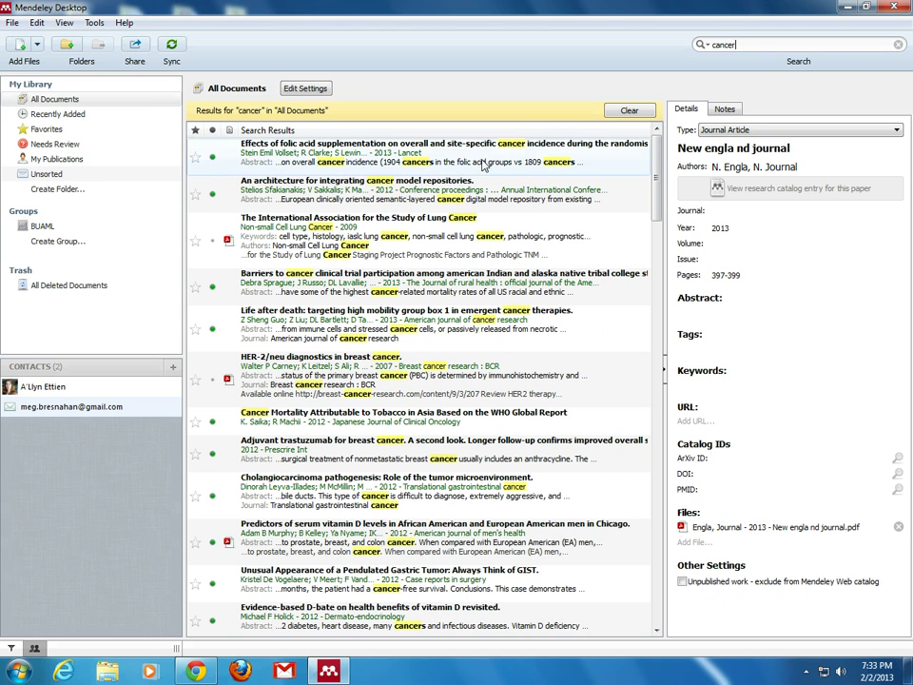
click(227, 243)
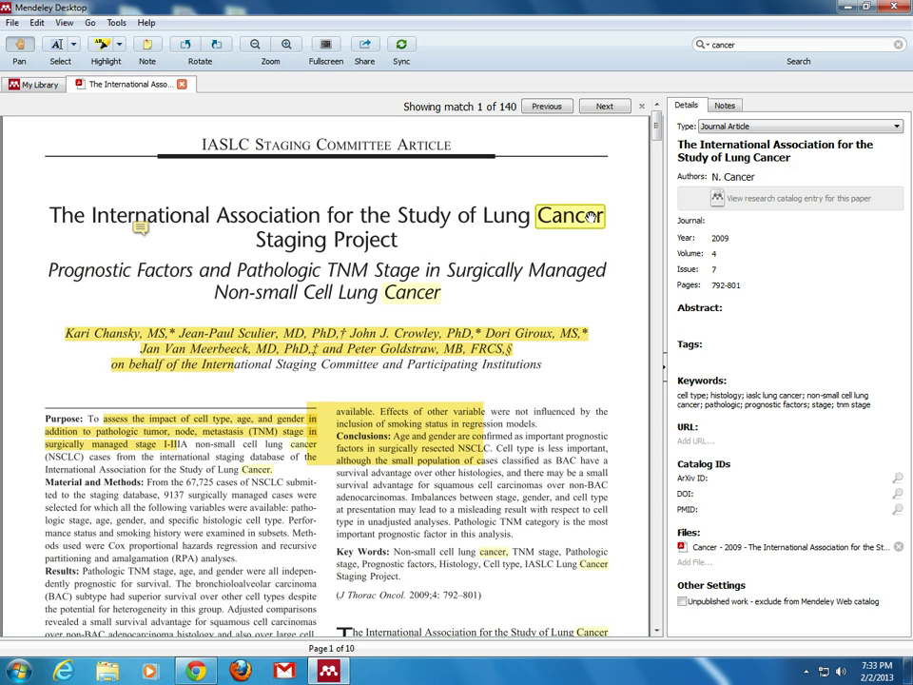
click(181, 84)
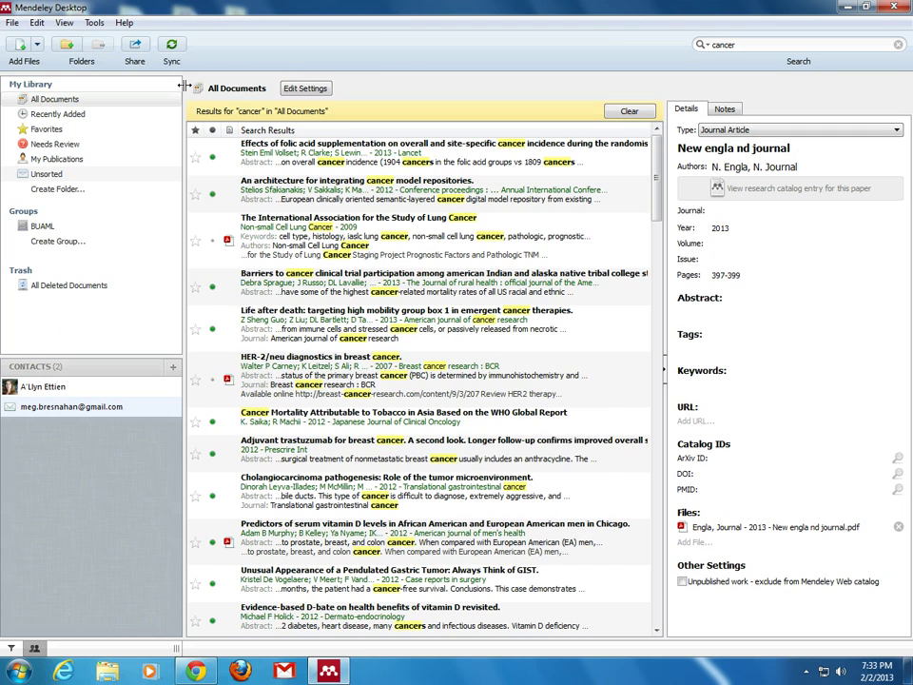
click(623, 111)
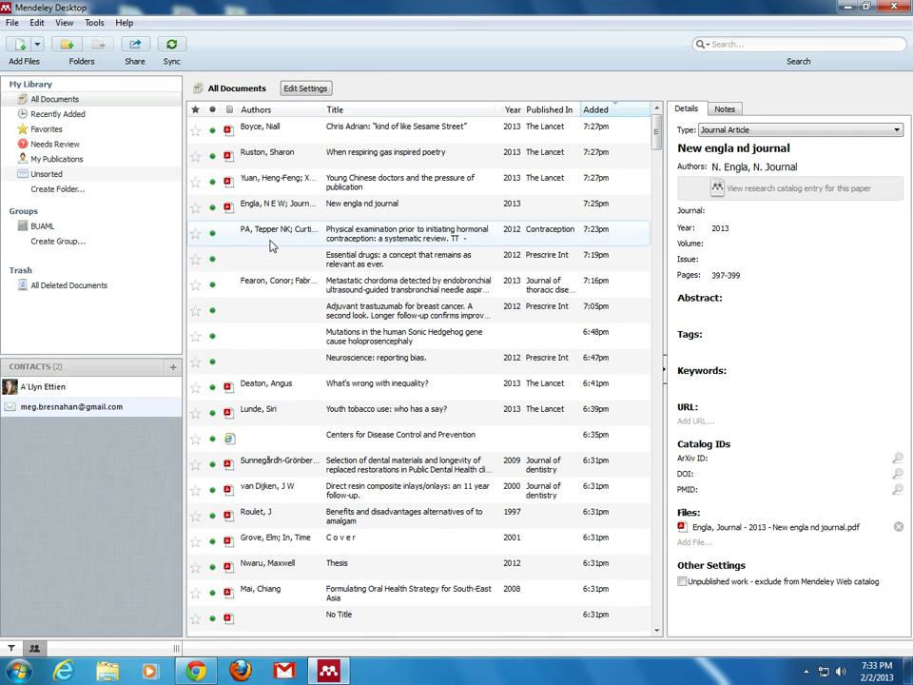
Step: Open the New England Journal PDF, highlight its title, authors and opening words, and add a sticky note
double_click(230, 205)
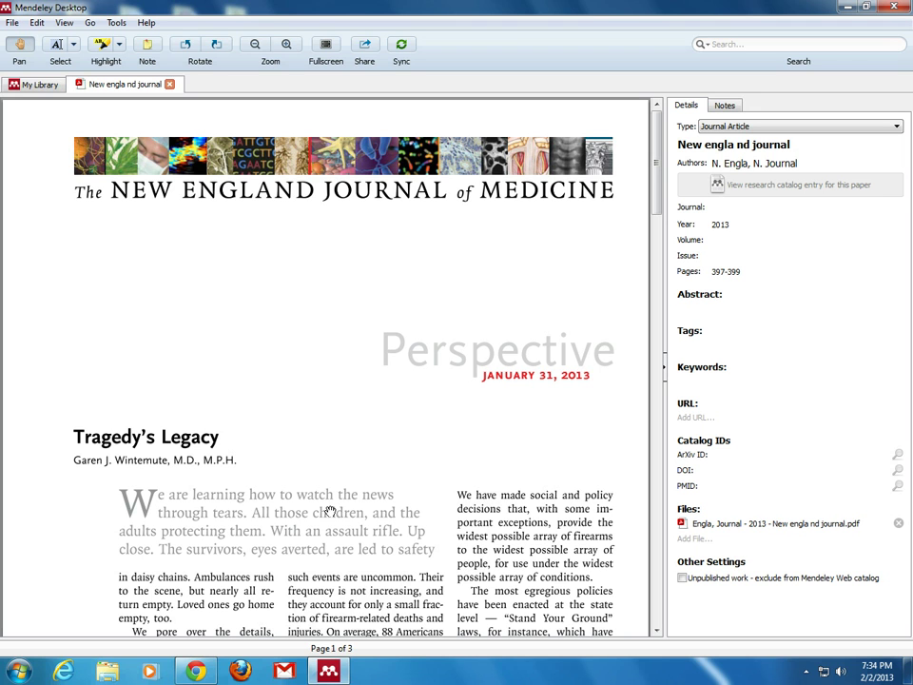
click(105, 45)
drag(69, 430, 287, 513)
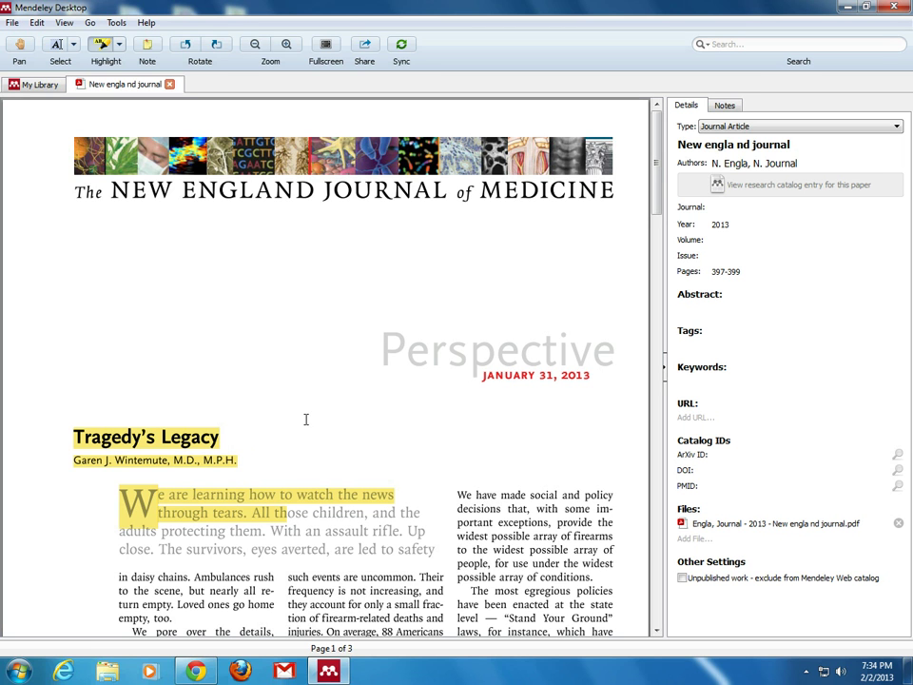
click(147, 46)
click(434, 392)
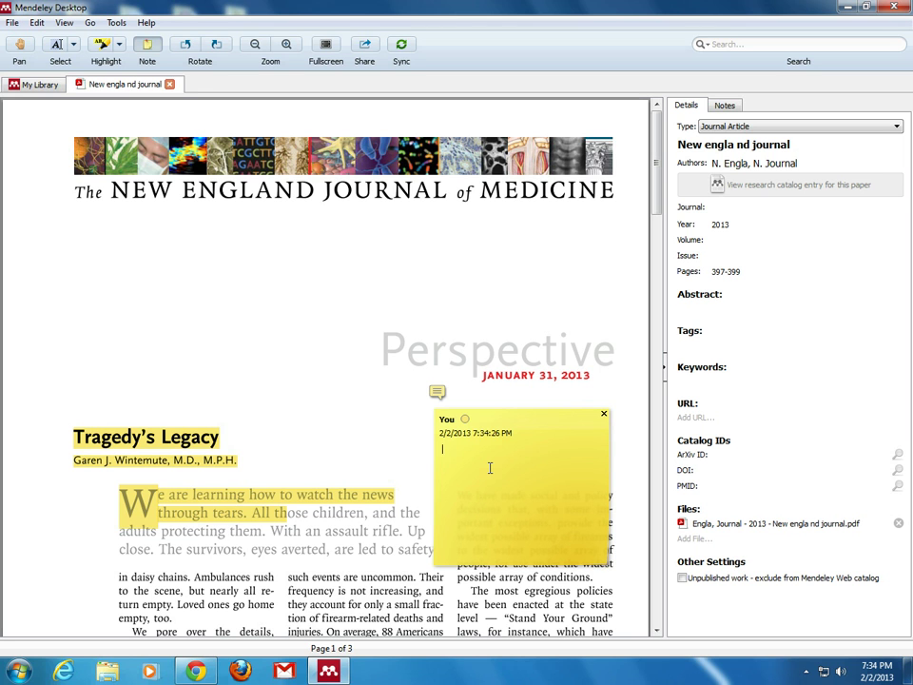
Step: Show the paper's Notes panel, then close the PDF tab to return to My Library
click(725, 104)
click(728, 193)
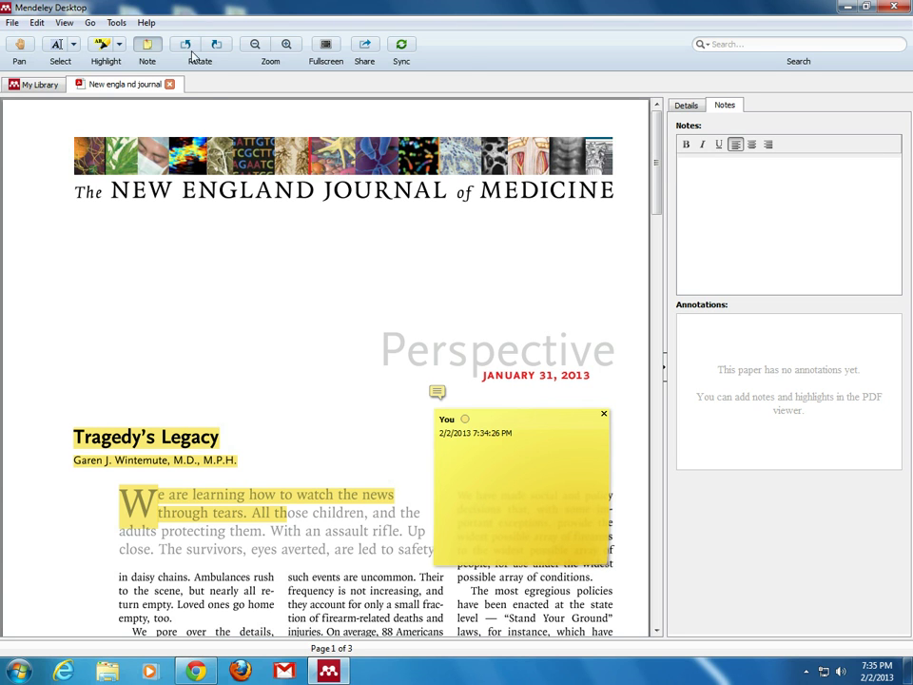
click(170, 84)
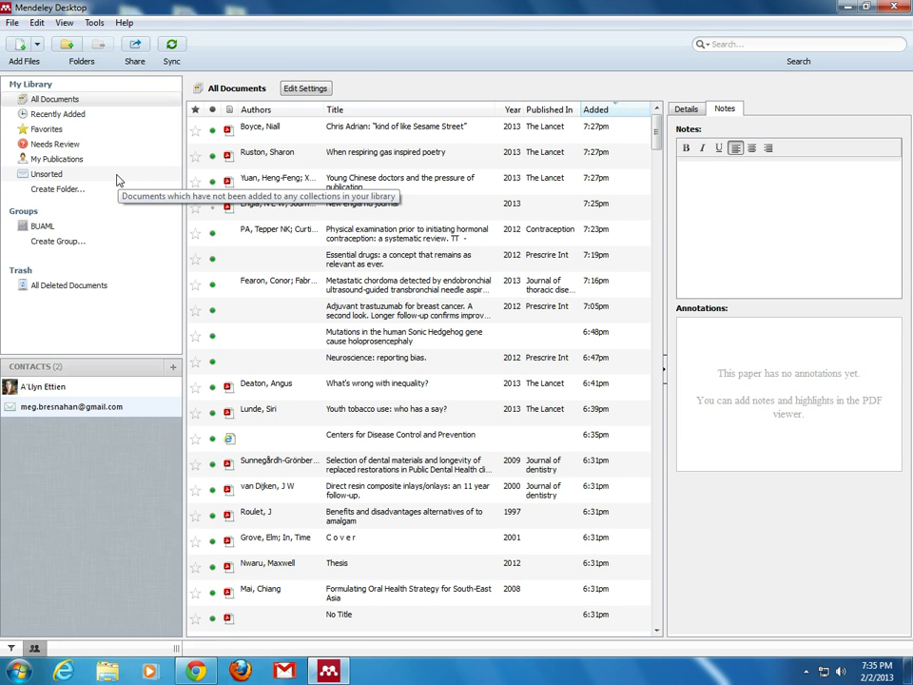
Step: Toggle the Tepper paper's read status on and off, then star the Ruston paper as a favourite
click(213, 234)
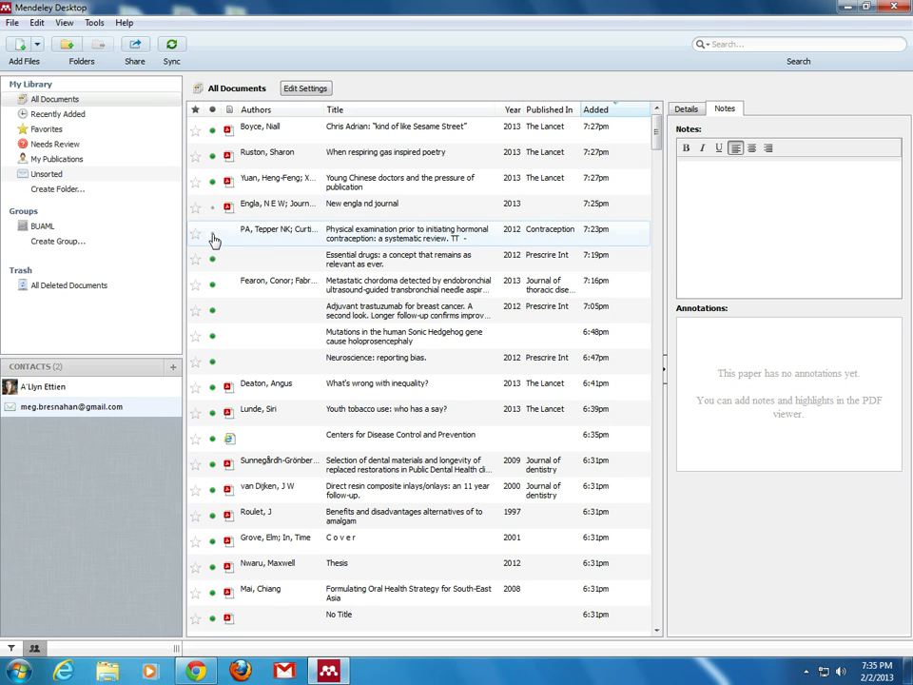
click(213, 235)
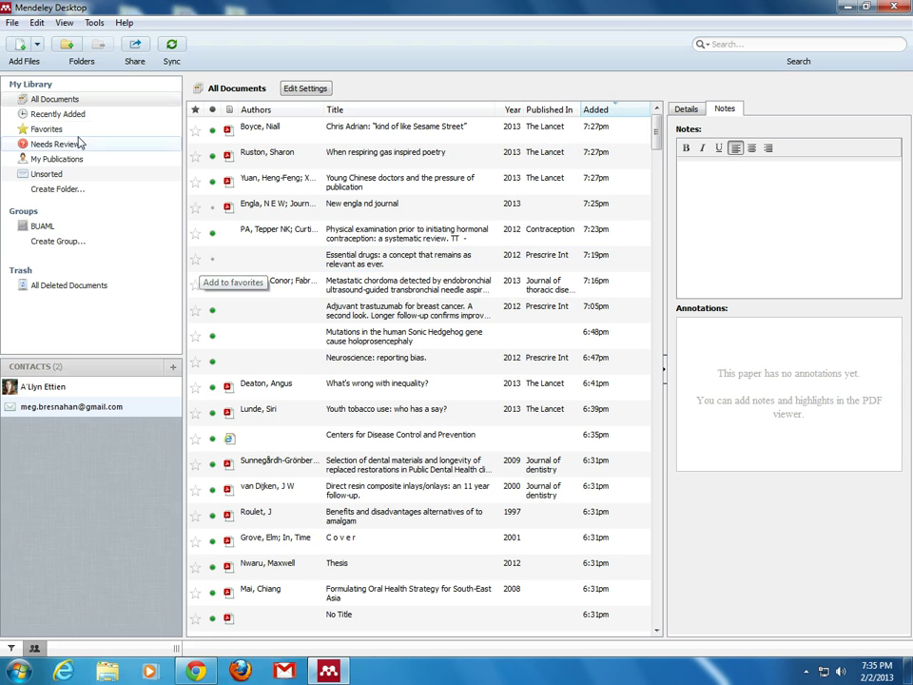
click(195, 156)
Step: Browse Favorites, All Documents and My Publications, then create a new Untitled Folder in My Library
click(45, 129)
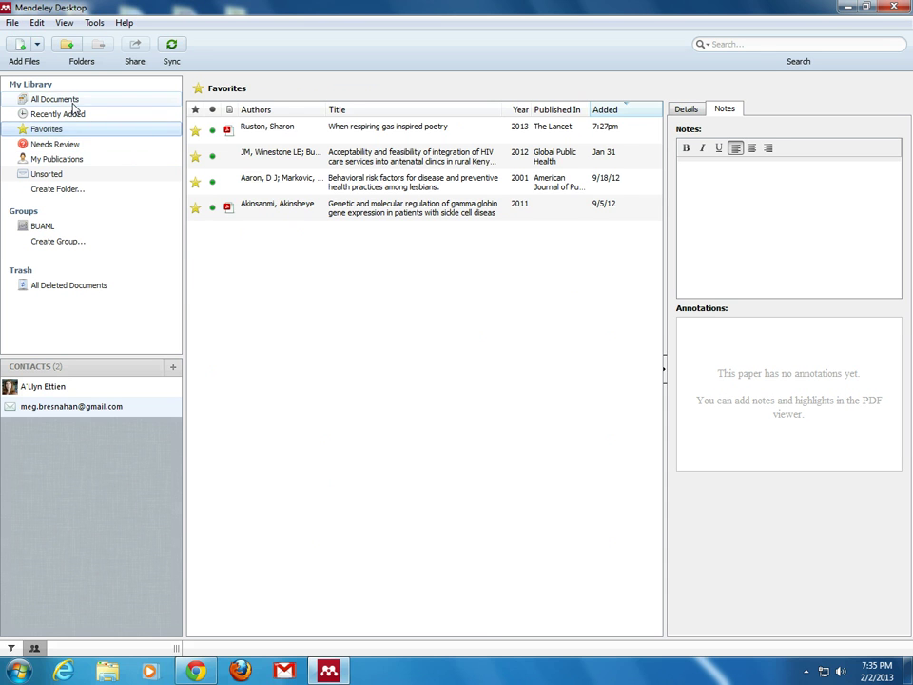
click(55, 99)
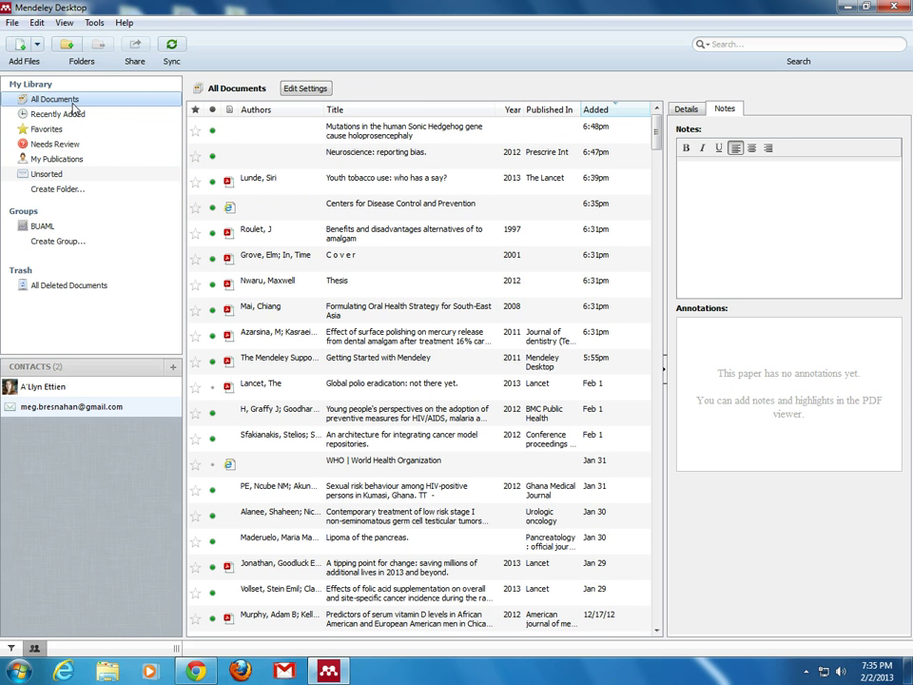
click(55, 160)
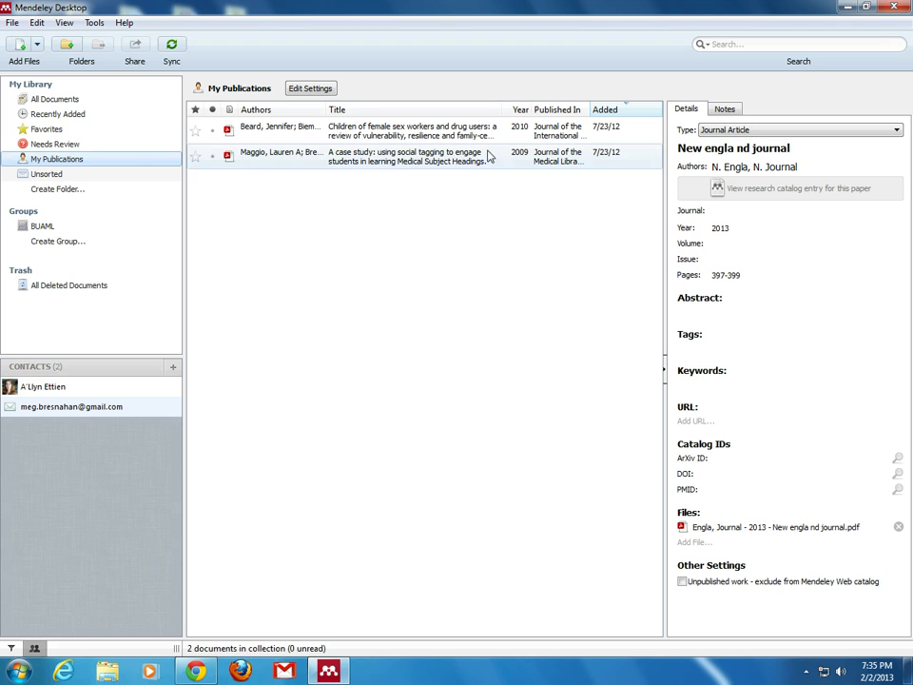
click(72, 189)
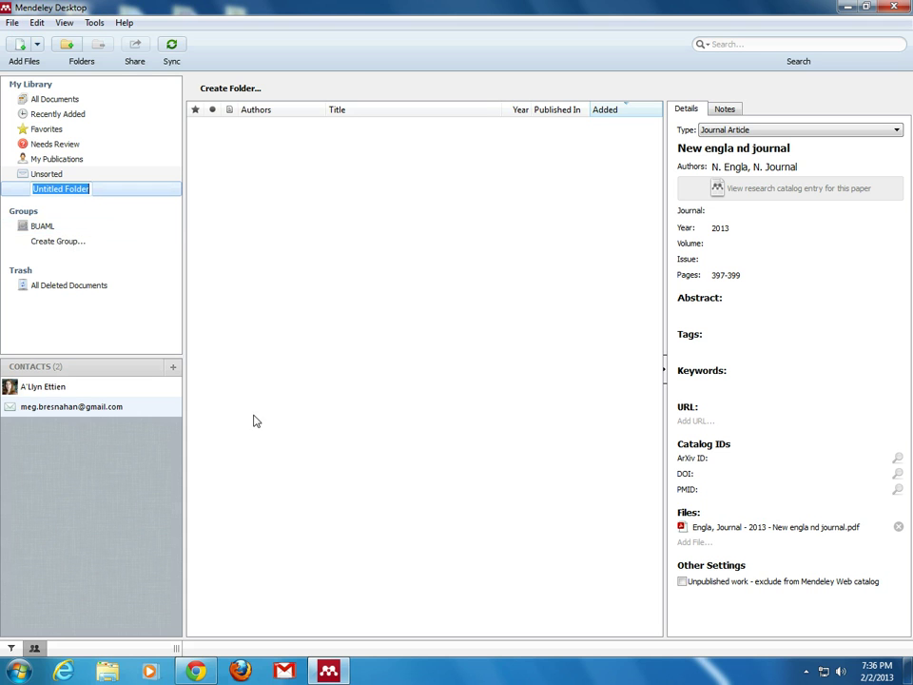
Step: Bring the Chrome window with POPLINE's My Documents page to the front
click(195, 671)
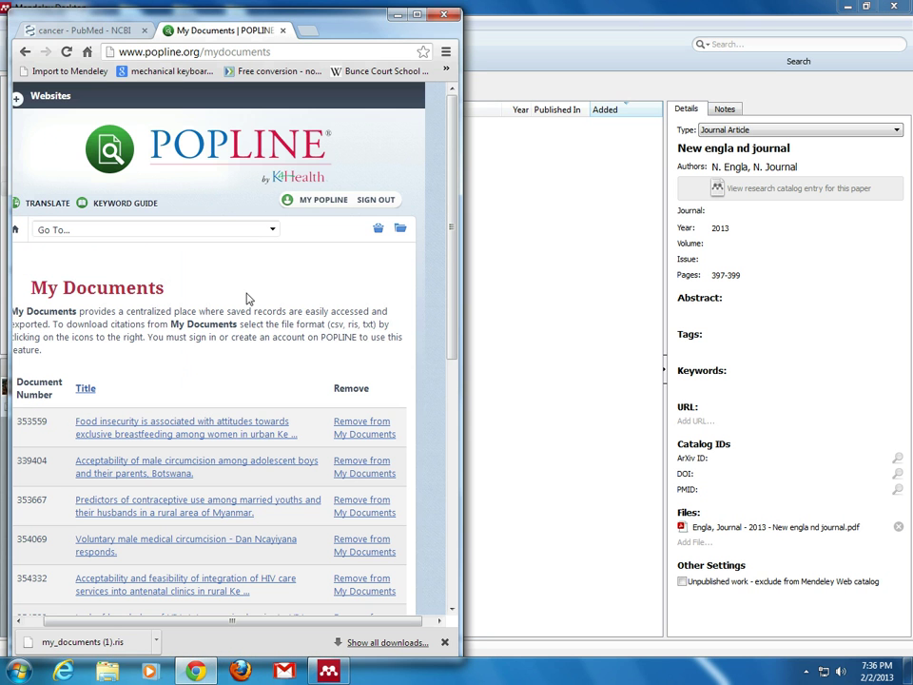
Step: Close the POPLINE and PubMed tabs and open a new maximized Chrome window on the medlib.bu.edu site
middle_click(209, 23)
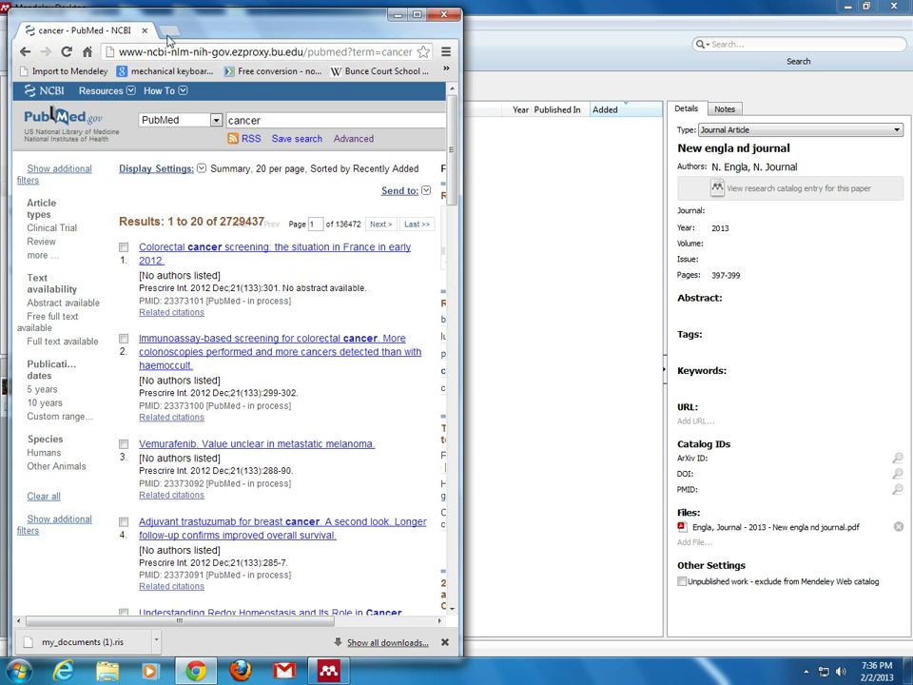
middle_click(109, 26)
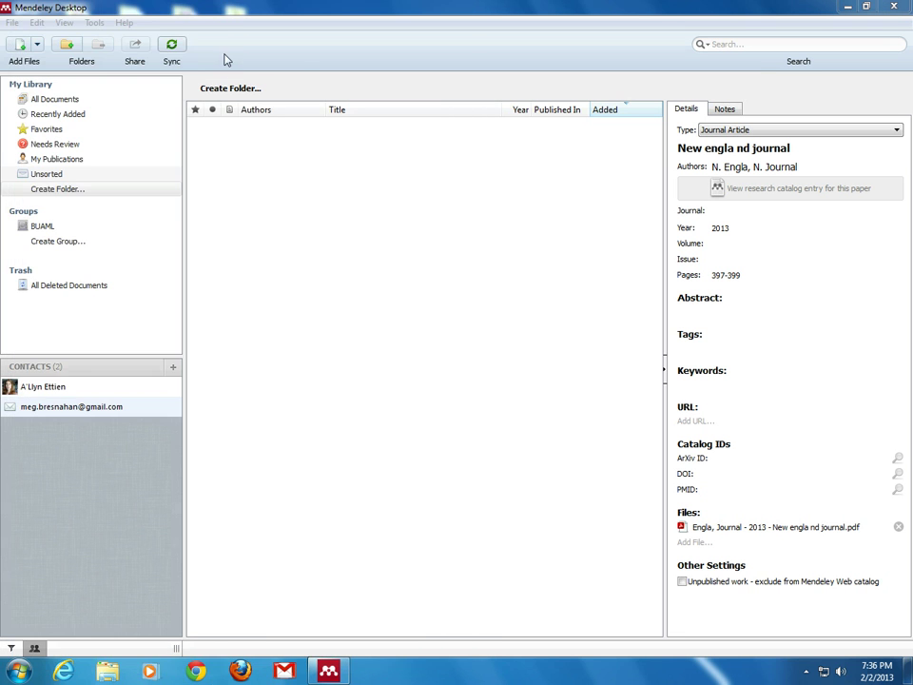
click(408, 13)
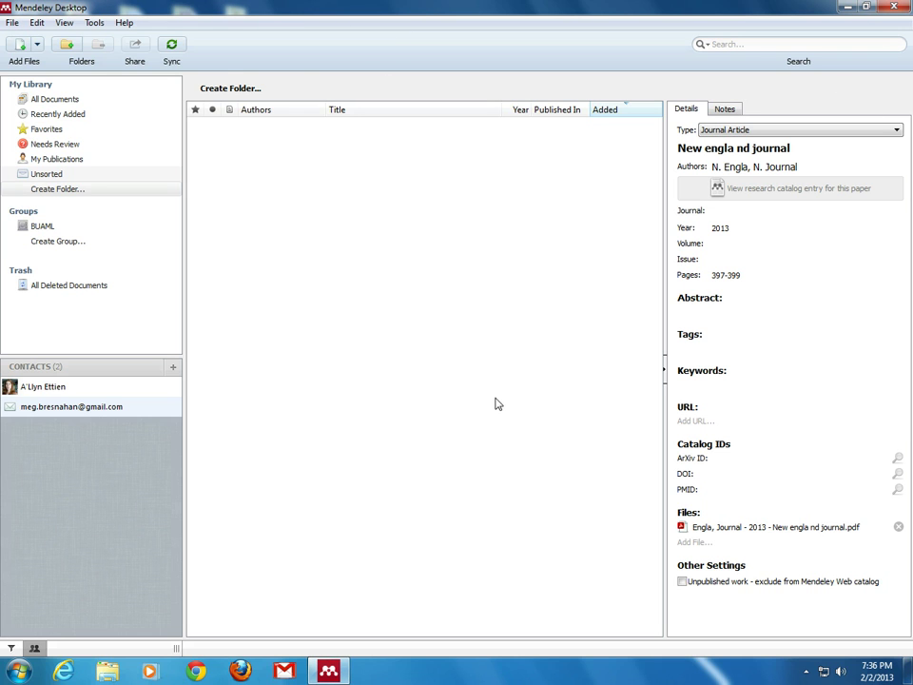
click(196, 672)
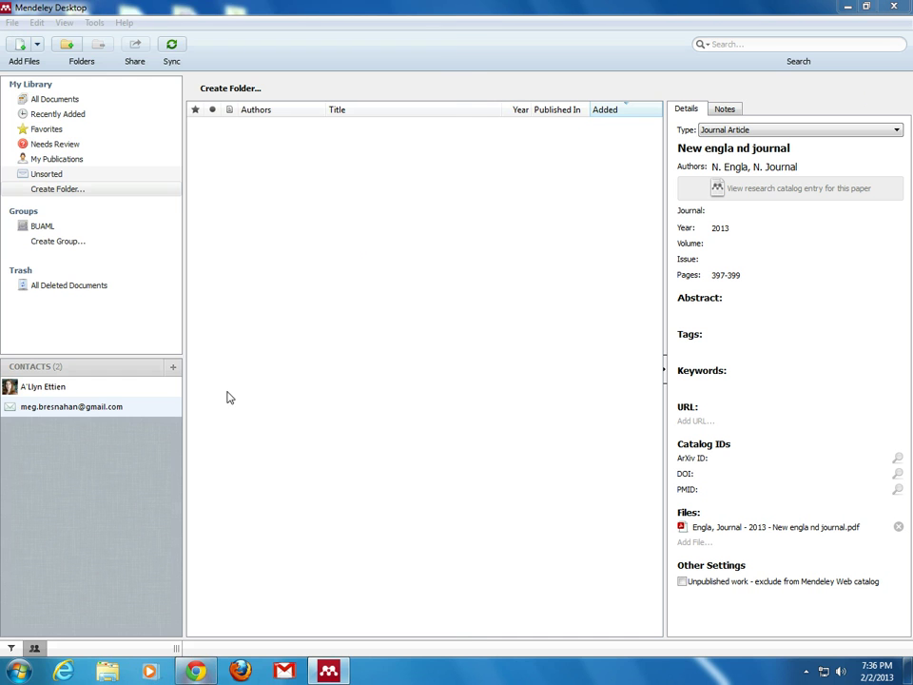
click(416, 15)
Step: Load mendeley.com in the address bar and open the online My Library showing All Documents
click(362, 31)
key(BackSpace)
text(men)
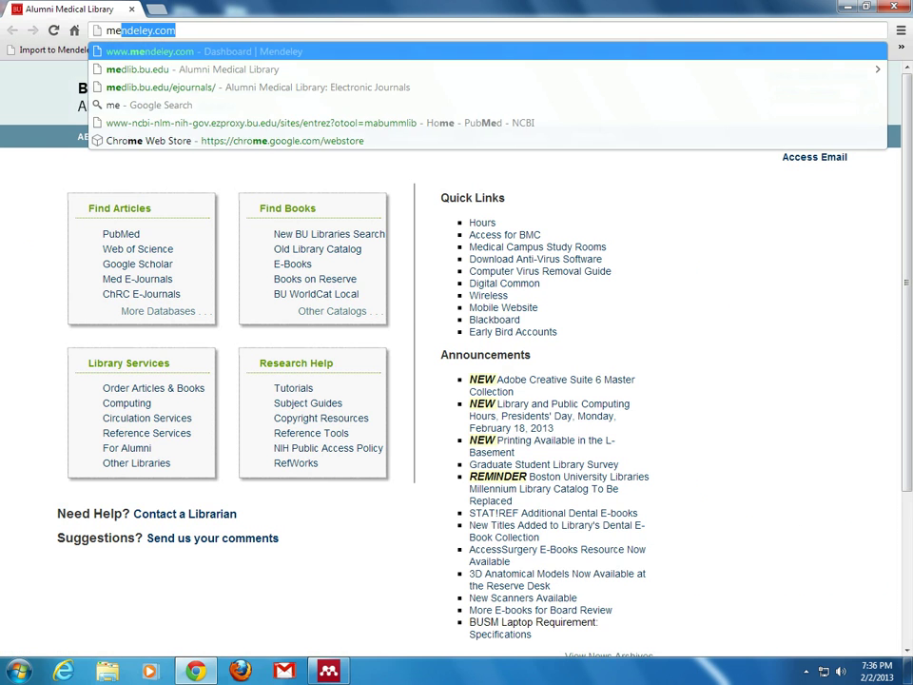
text(')
key(BackSpace)
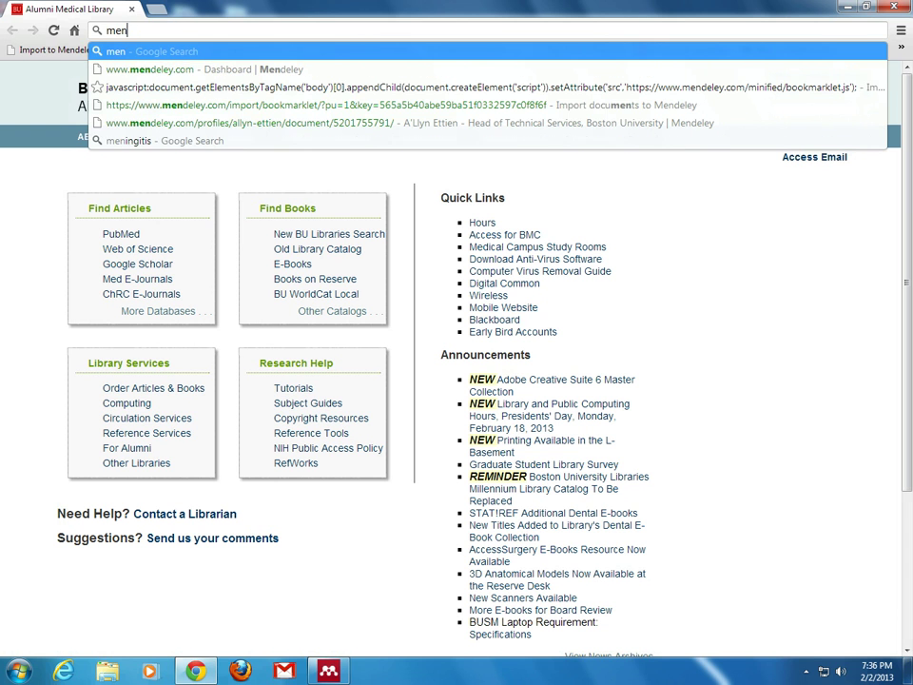
text(de)
key(Return)
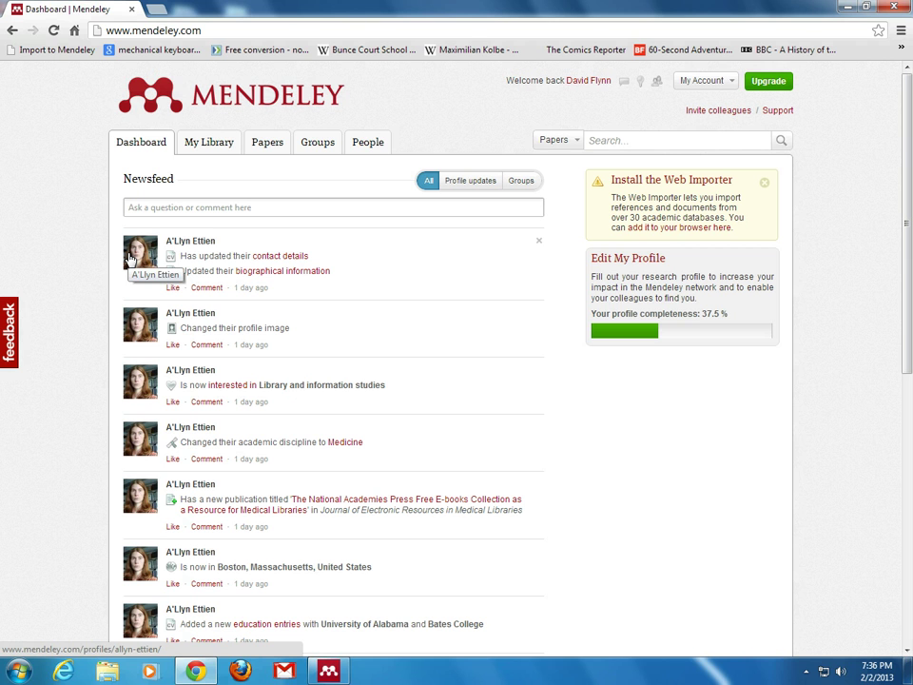
click(209, 144)
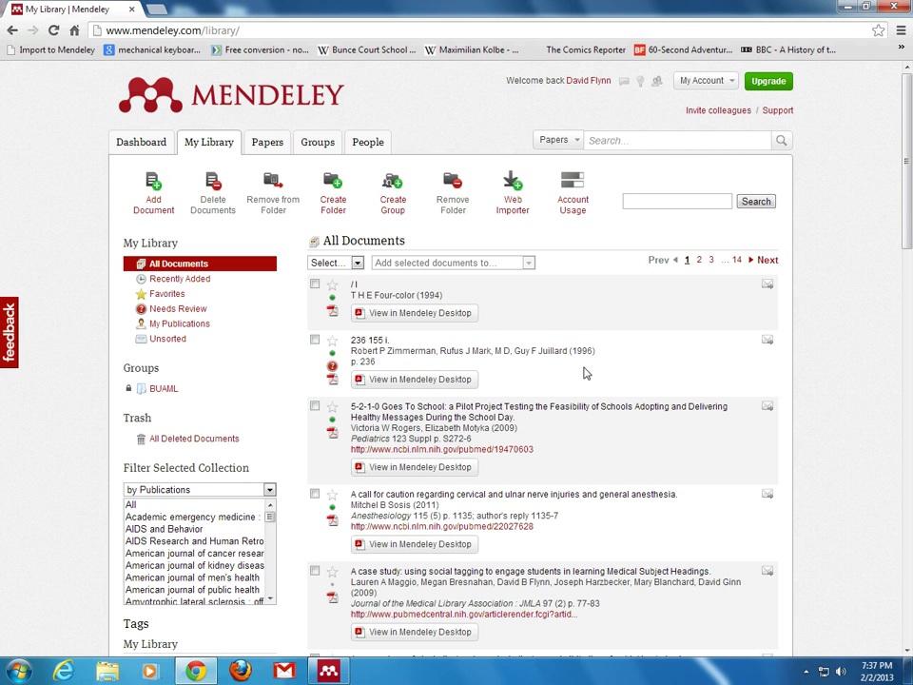
Step: Open the Papers catalog, topped by 'Hallmarks of cancer: the next generation'
click(272, 152)
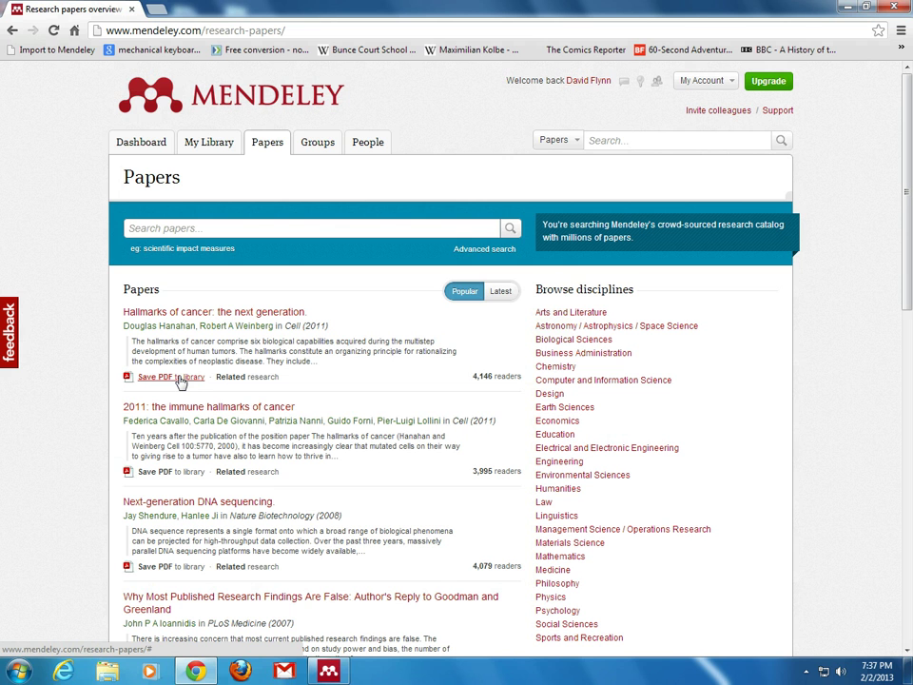
Step: Browse Medicine to the Public Health and Community Medicine subdiscipline, then go to the Groups overview
scroll(181, 380, down, 2)
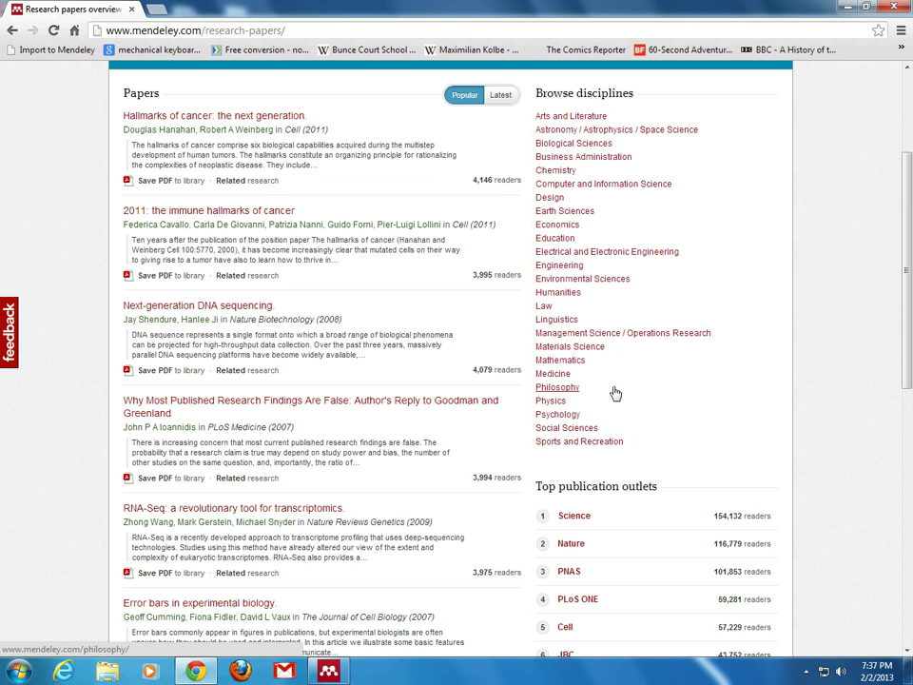
click(561, 376)
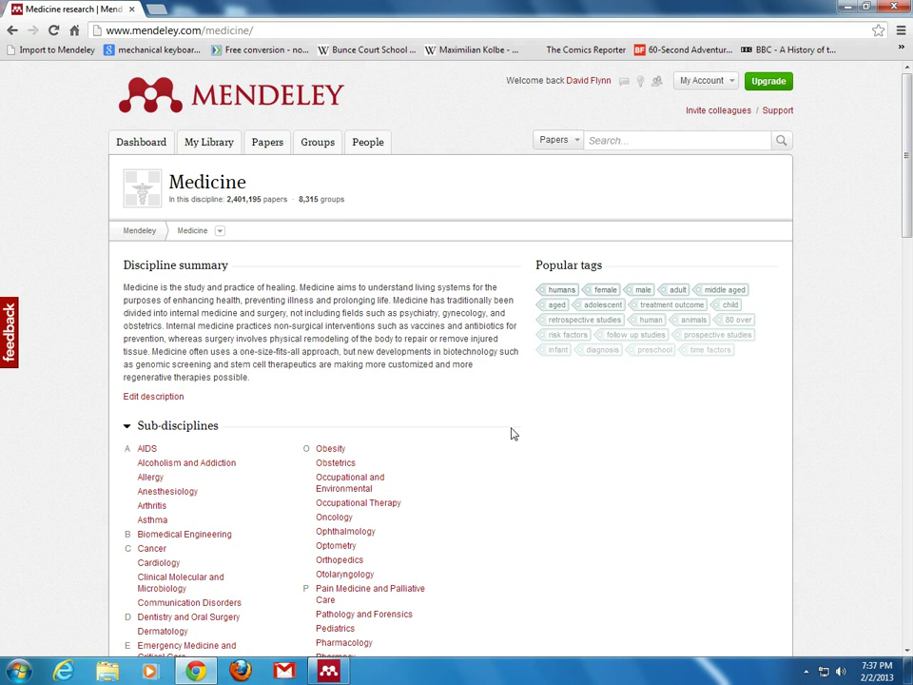
scroll(511, 434, down, 1)
scroll(512, 433, down, 1)
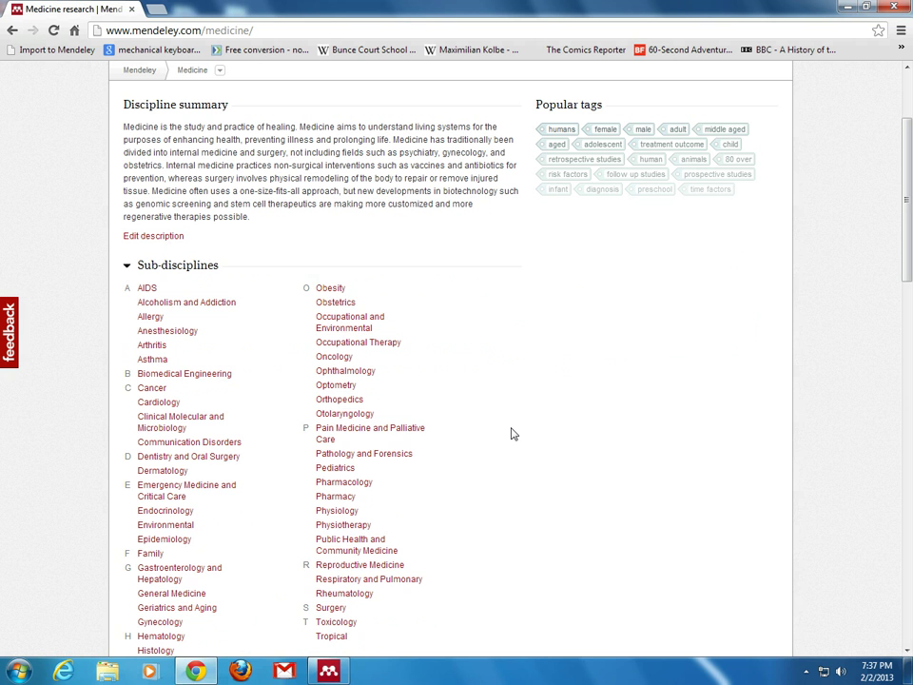
scroll(511, 433, down, 1)
click(369, 510)
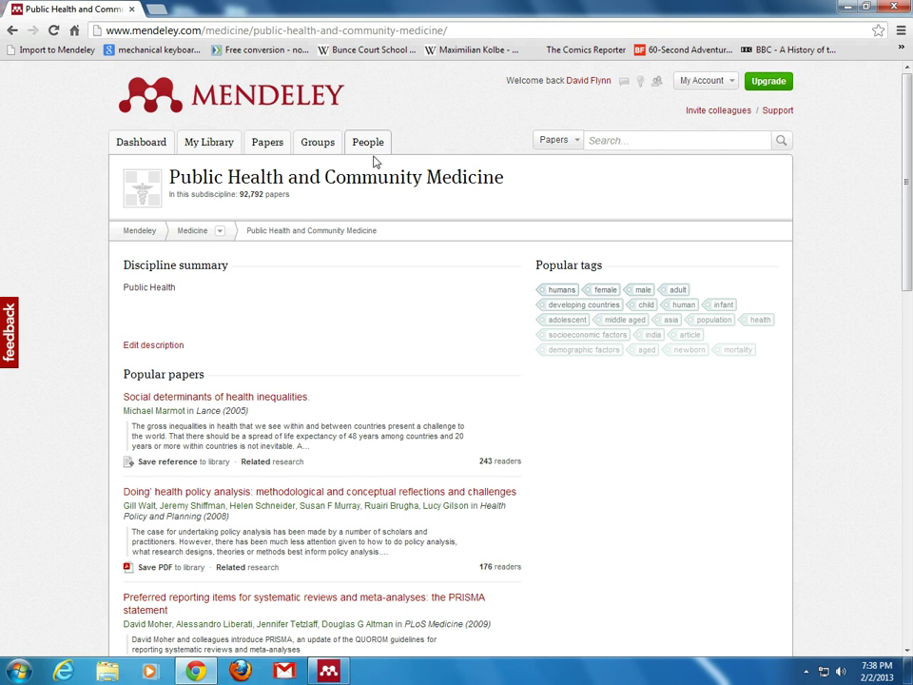
click(331, 144)
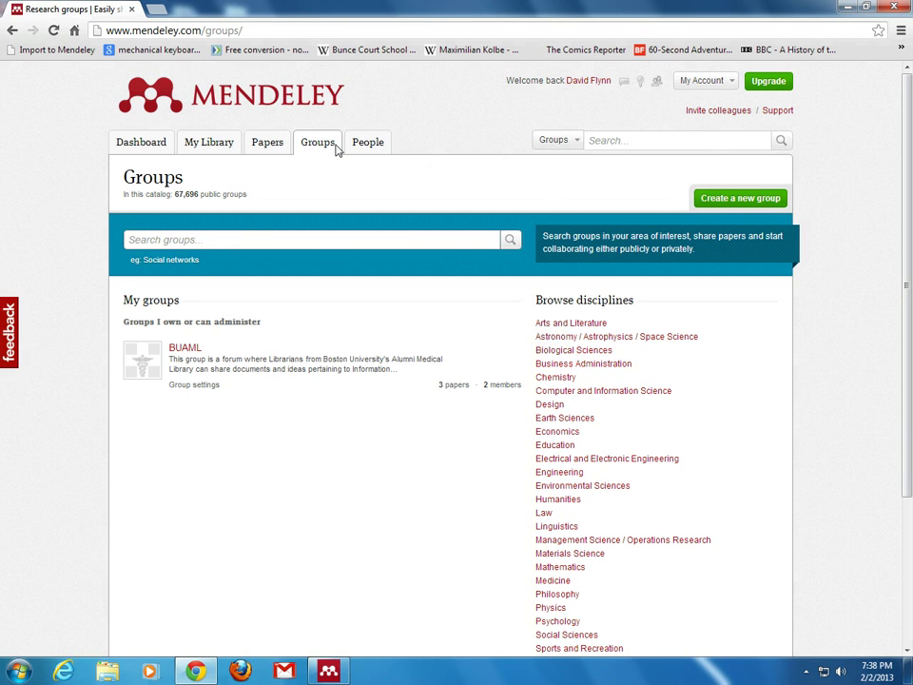
Step: From the BUAML group, search people by the colleague's surname and open their profile page
click(195, 349)
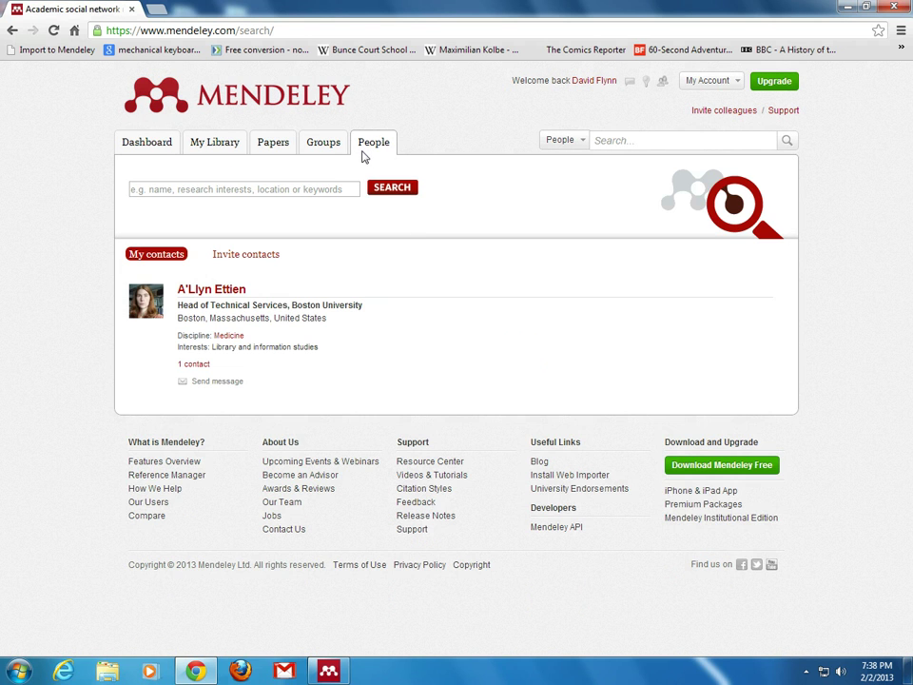
click(628, 141)
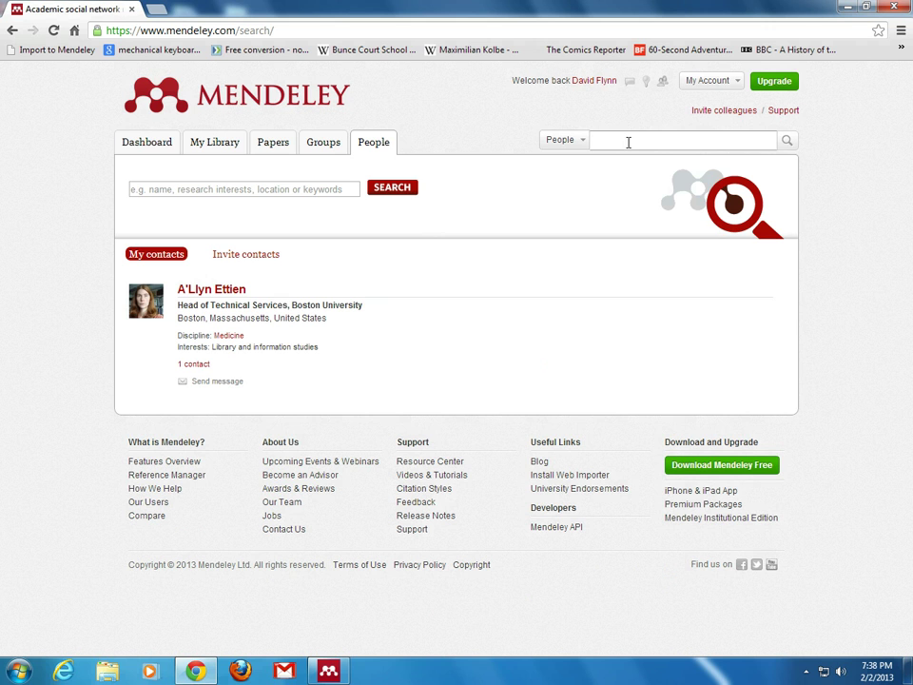
text(m)
key(BackSpace)
text(bresnahan)
key(Return)
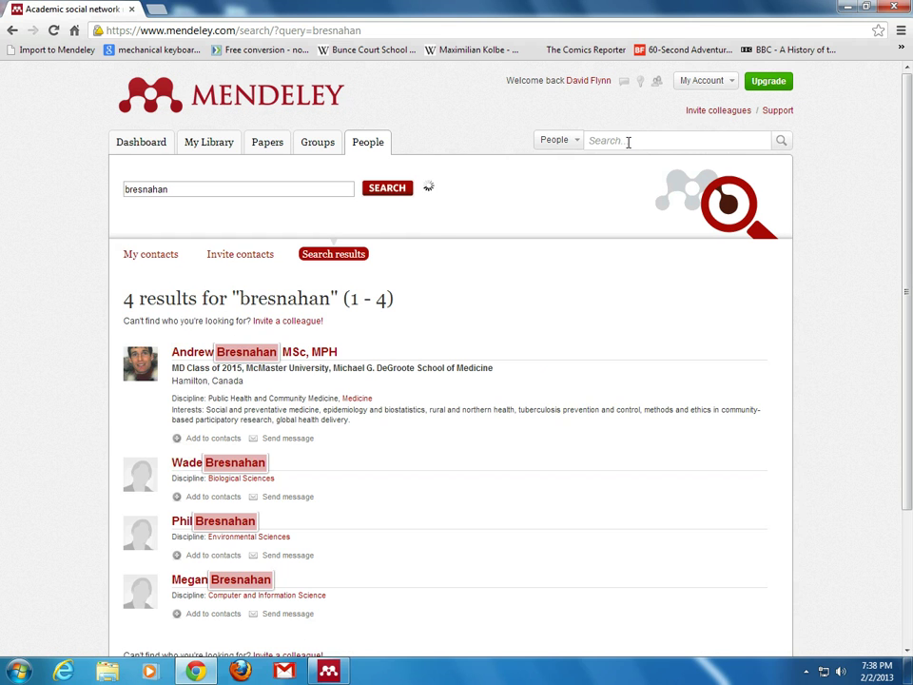
scroll(628, 141, down, 1)
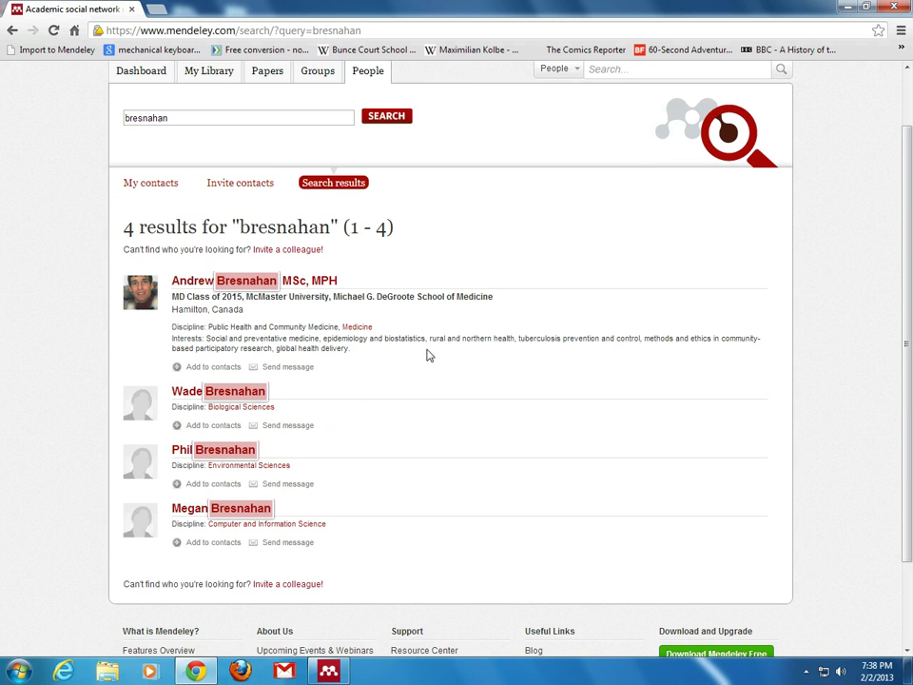
click(188, 513)
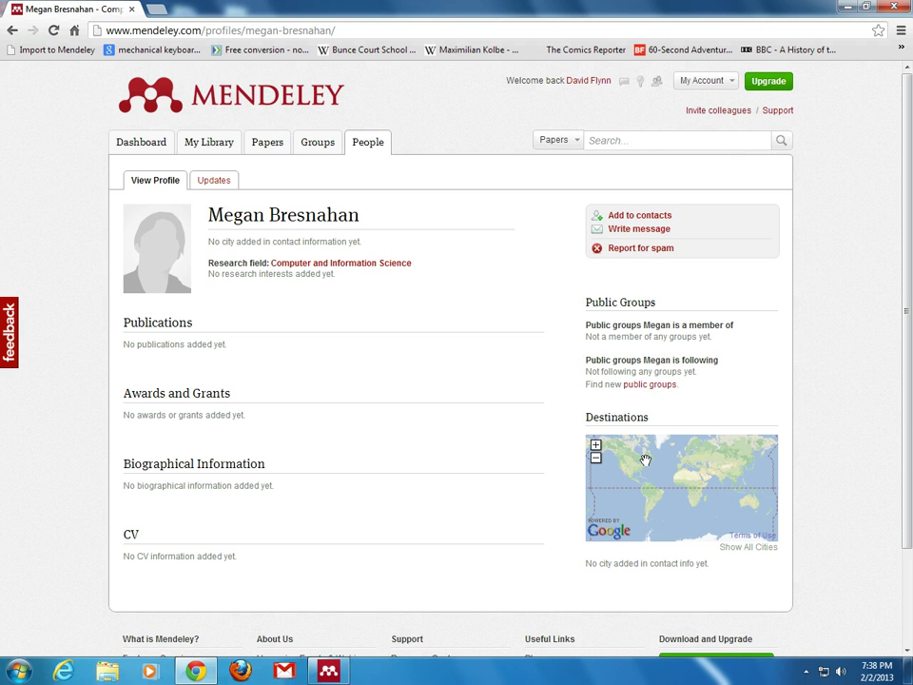
click(328, 671)
Step: Browse All Documents and Favorites, then open the 'Children of female sex workers and drug users' PDF from My Publications
click(54, 99)
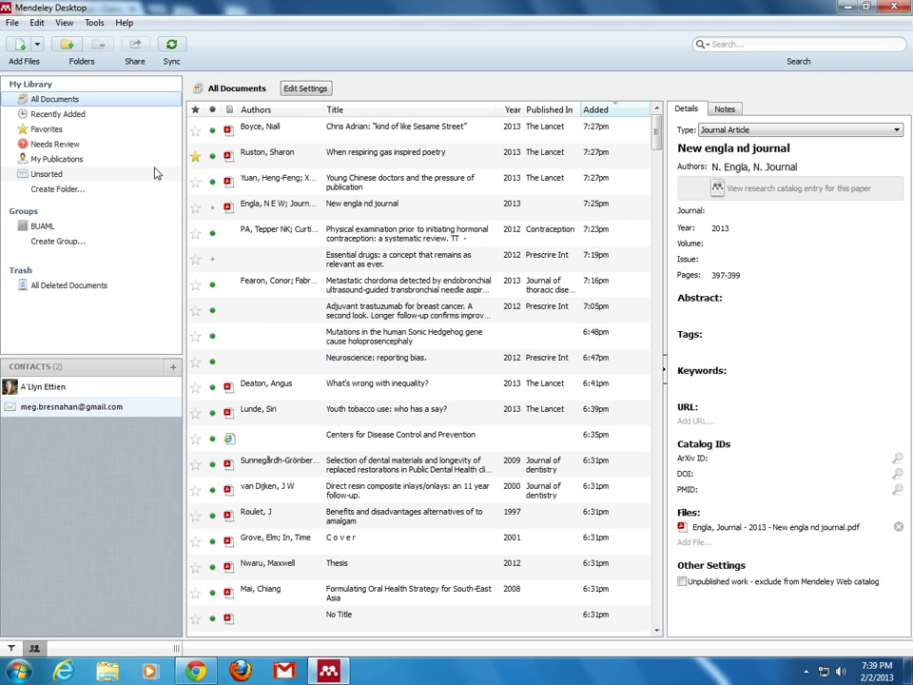
click(47, 130)
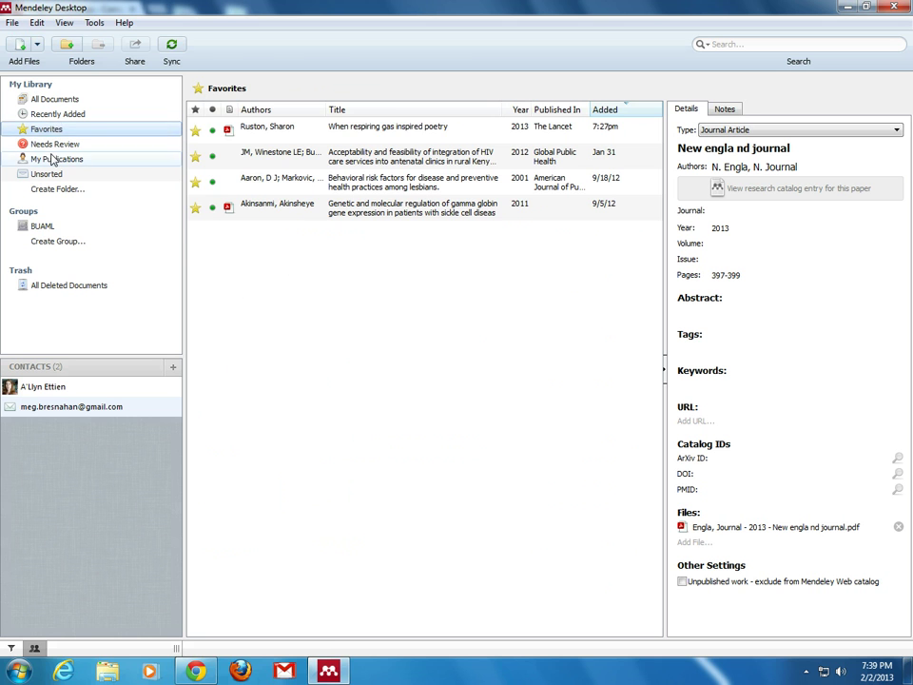
click(53, 159)
click(348, 132)
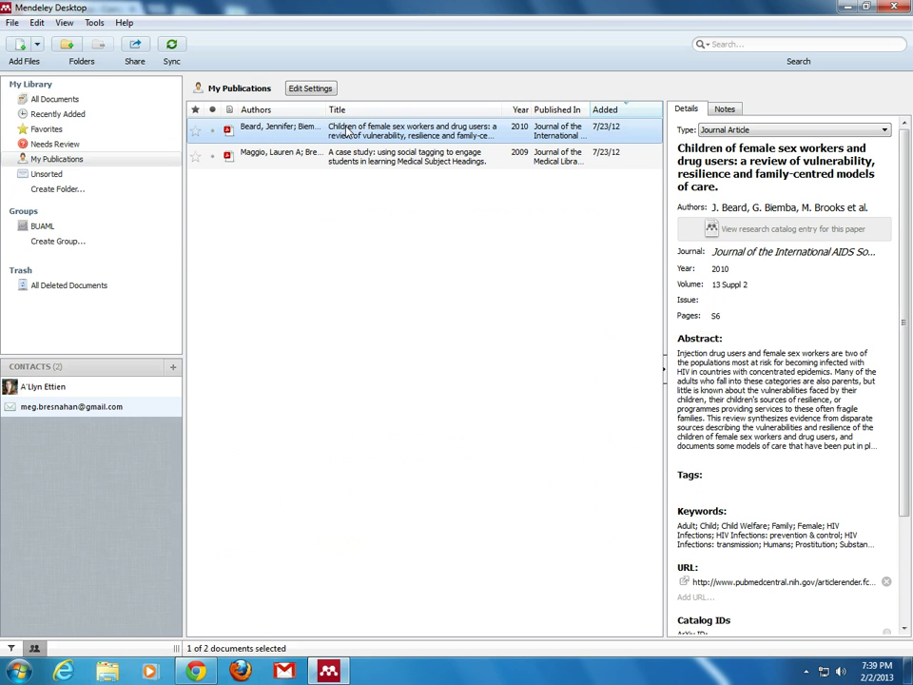
double_click(348, 132)
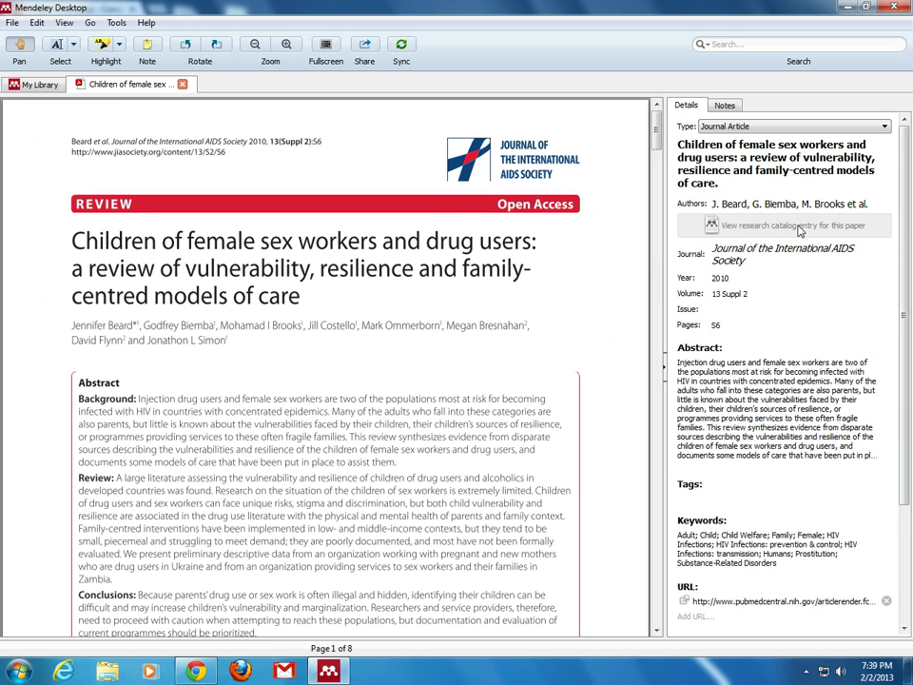
Step: Briefly open the social tagging case study PDF, then reopen the Beard review and launch its research catalog entry
click(836, 291)
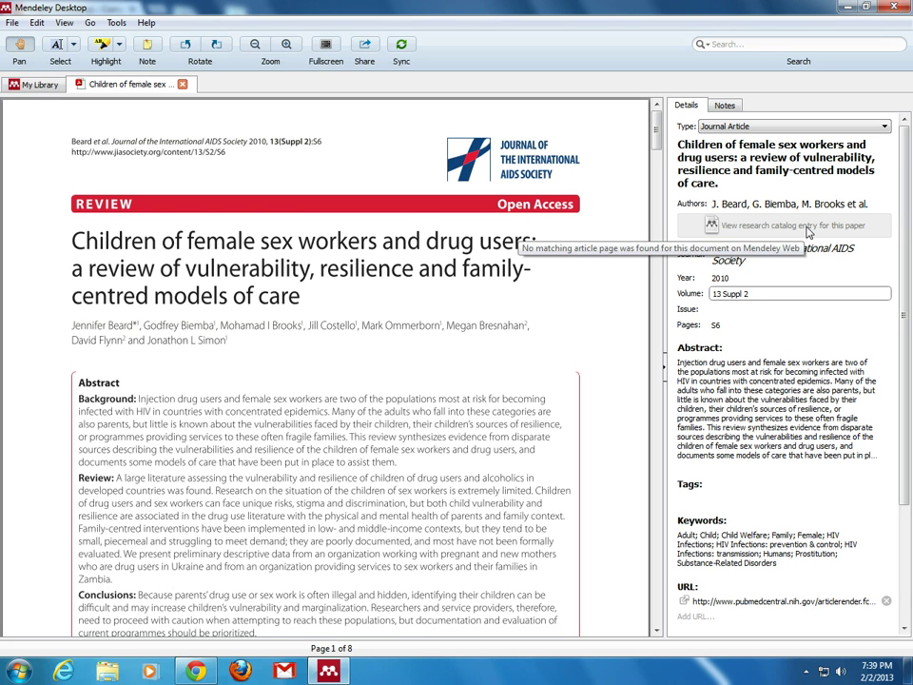
click(180, 84)
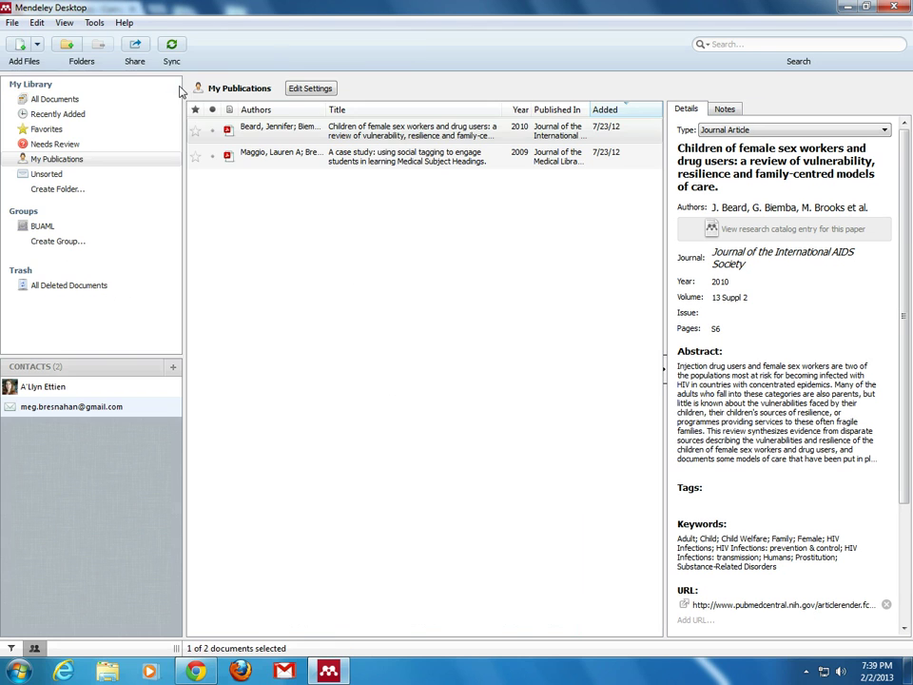
double_click(285, 162)
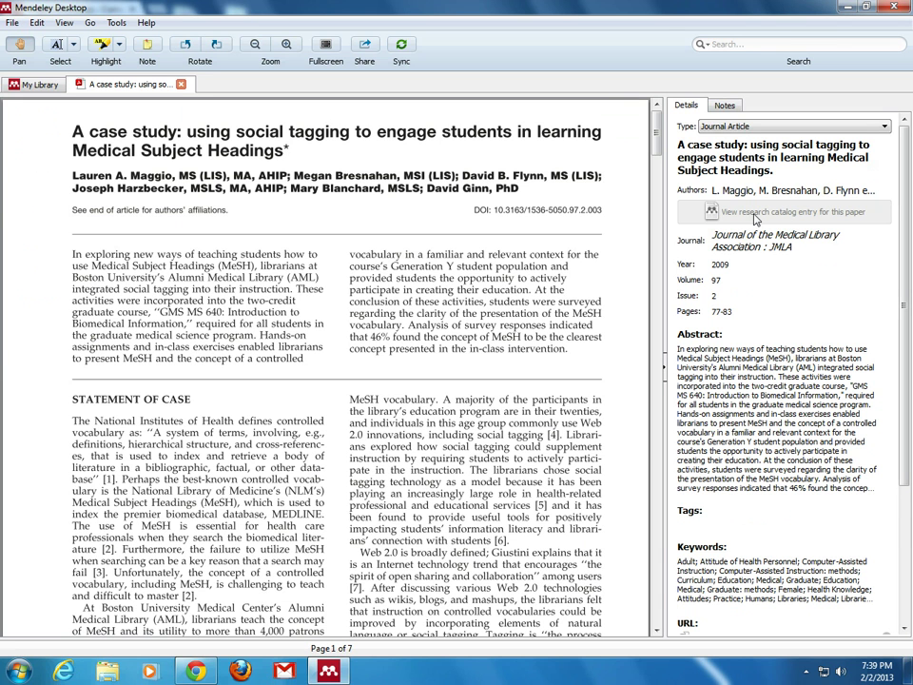
click(181, 84)
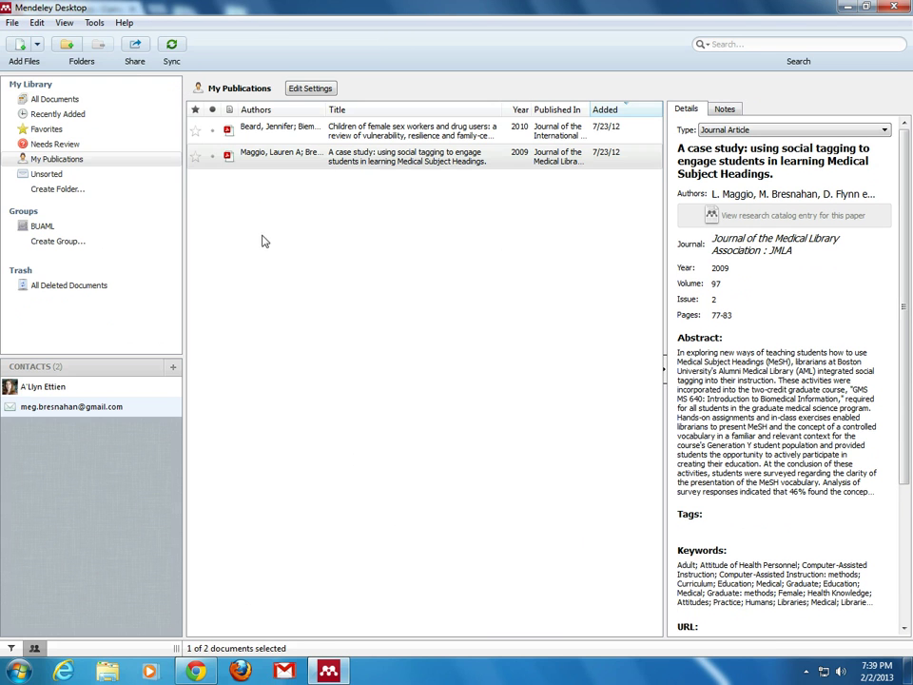
double_click(298, 127)
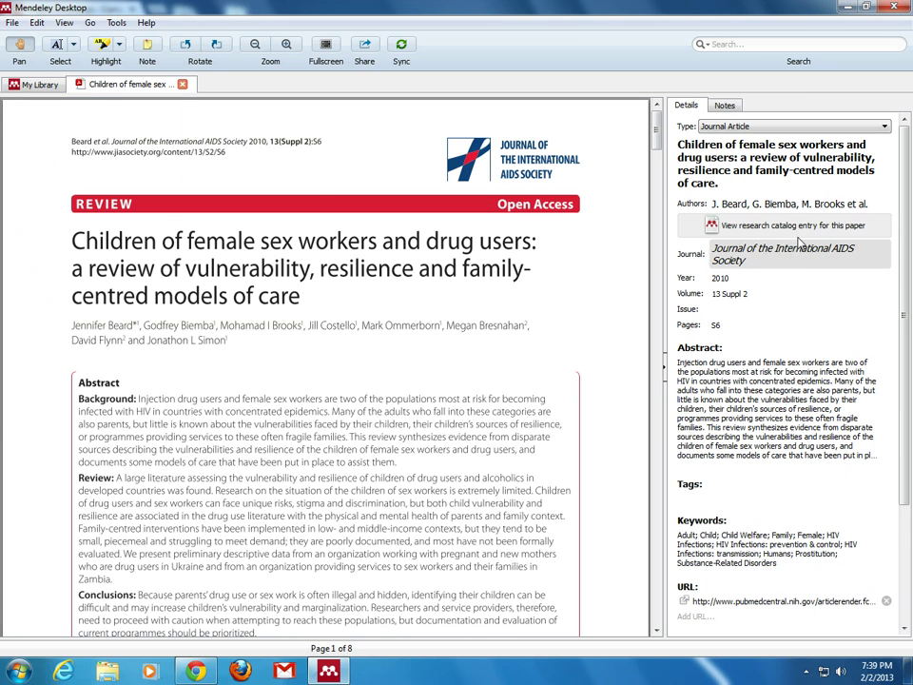
click(799, 225)
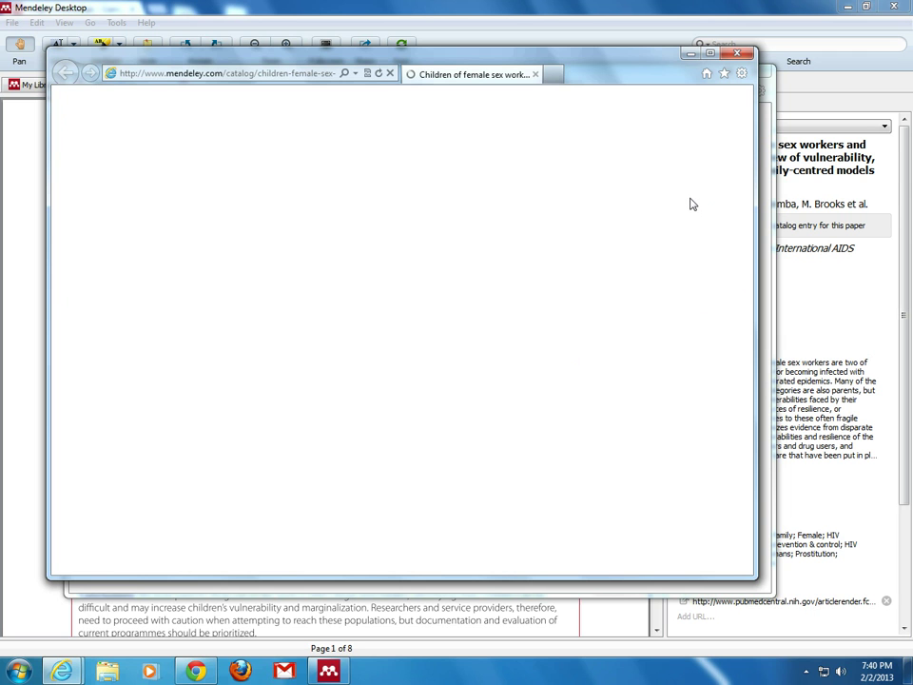
Step: Maximise the browser, dismiss the sign-up banner, and scroll through the abstract, 14-reader statistics and related papers
click(709, 54)
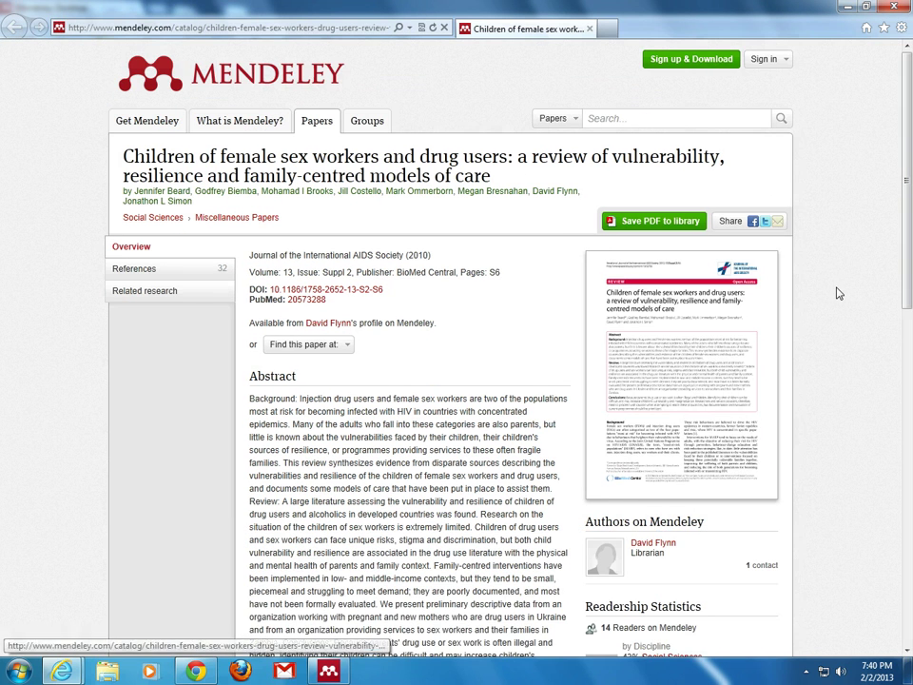
scroll(831, 302, down, 3)
click(787, 628)
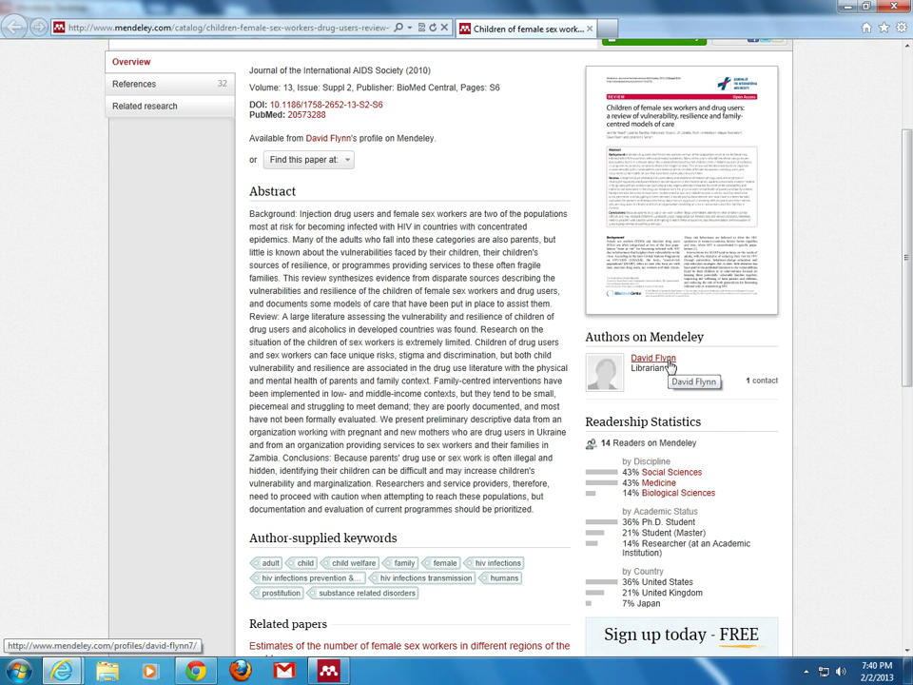
scroll(670, 366, down, 2)
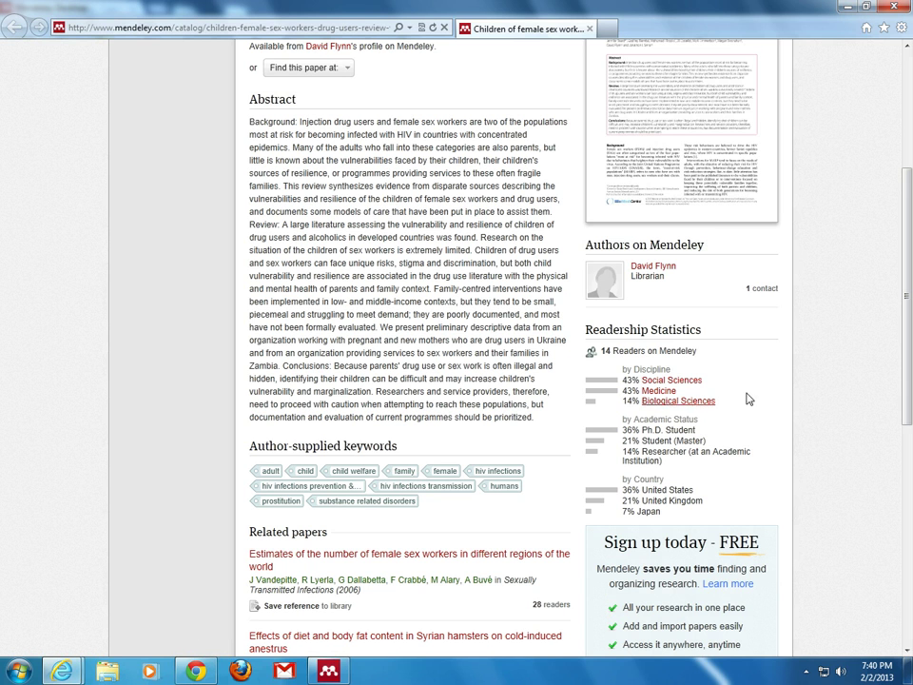
scroll(703, 400, down, 3)
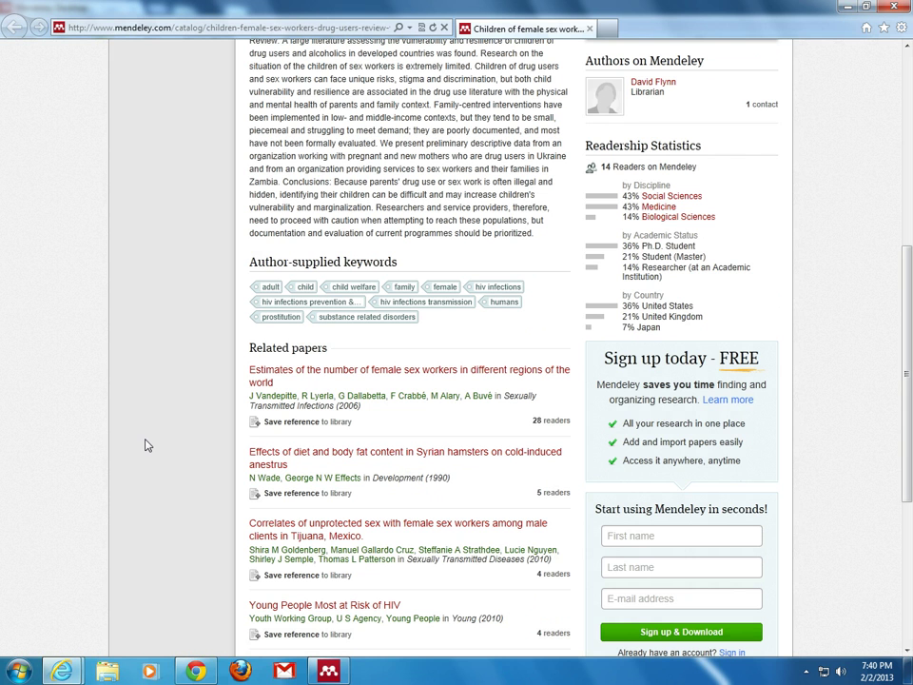
scroll(147, 446, down, 3)
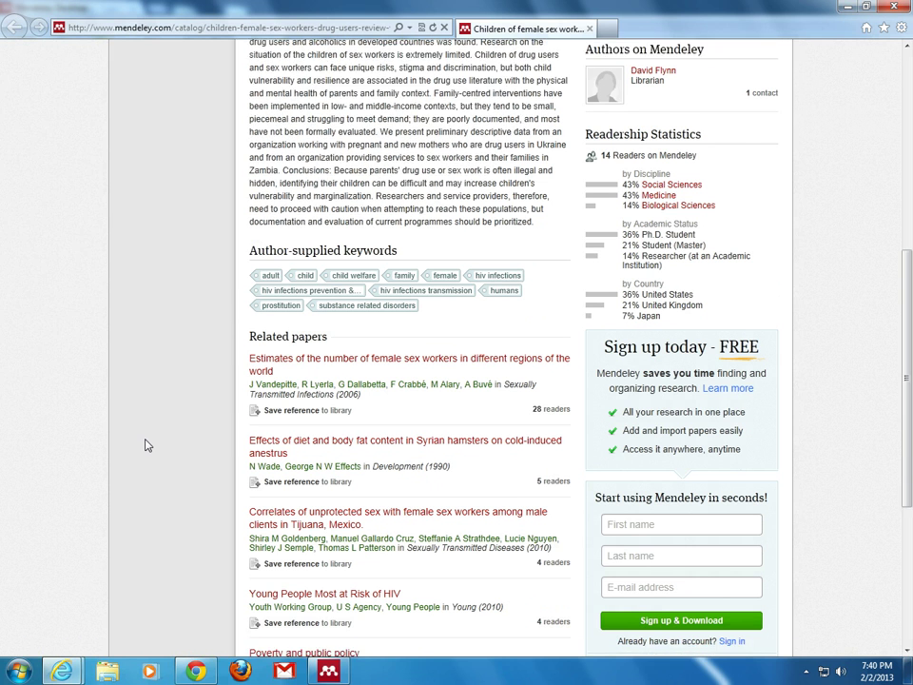
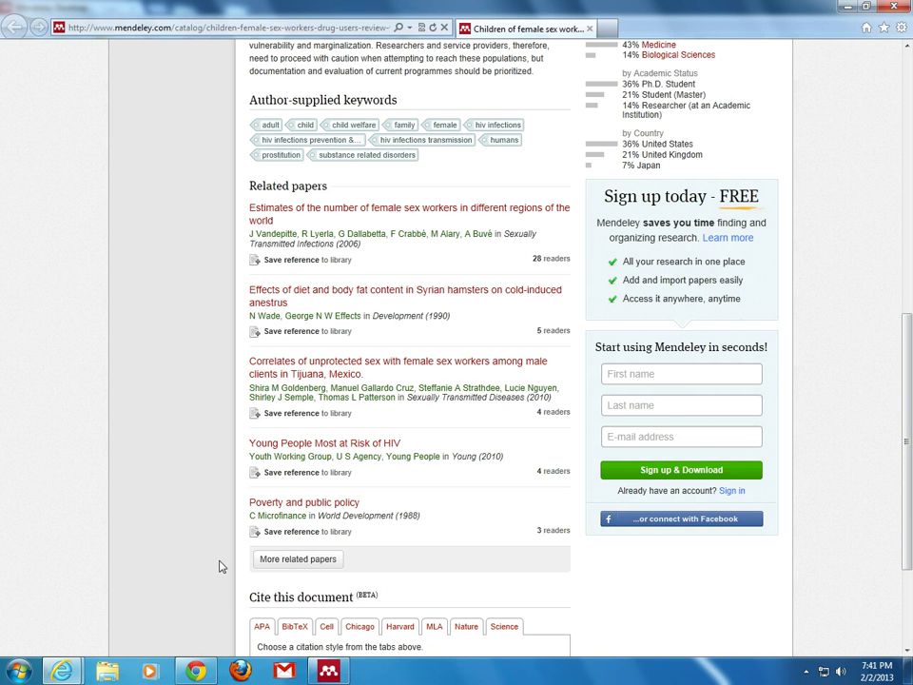
Step: Switch from the browser to Mendeley Desktop with the 'Children of female sex workers and drug users' PDF
click(327, 672)
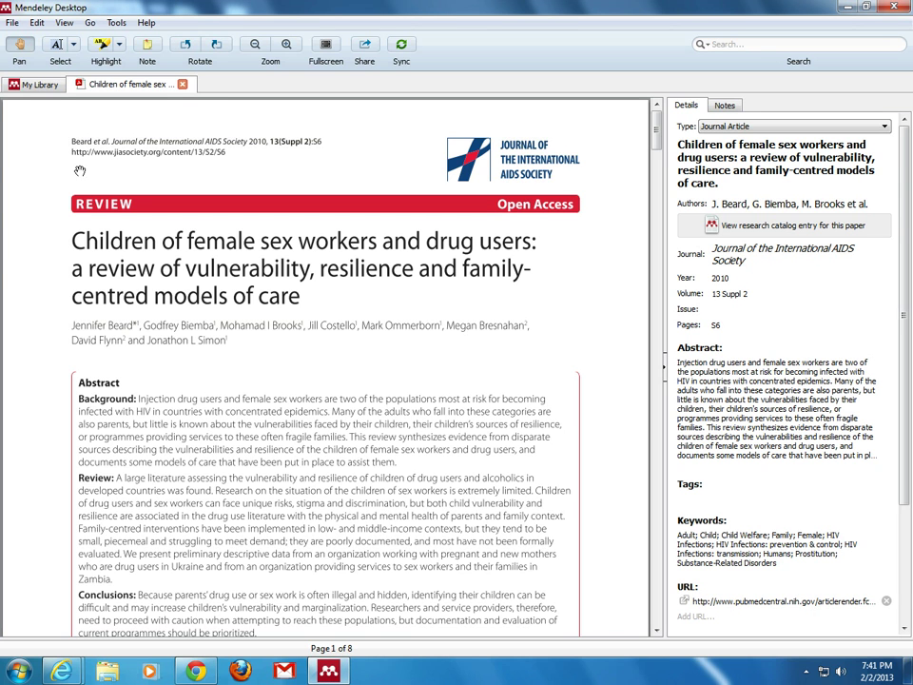
Step: Close the PDF, check the Tools menu for the Word plugin, and launch a blank Word 2010 document
click(182, 84)
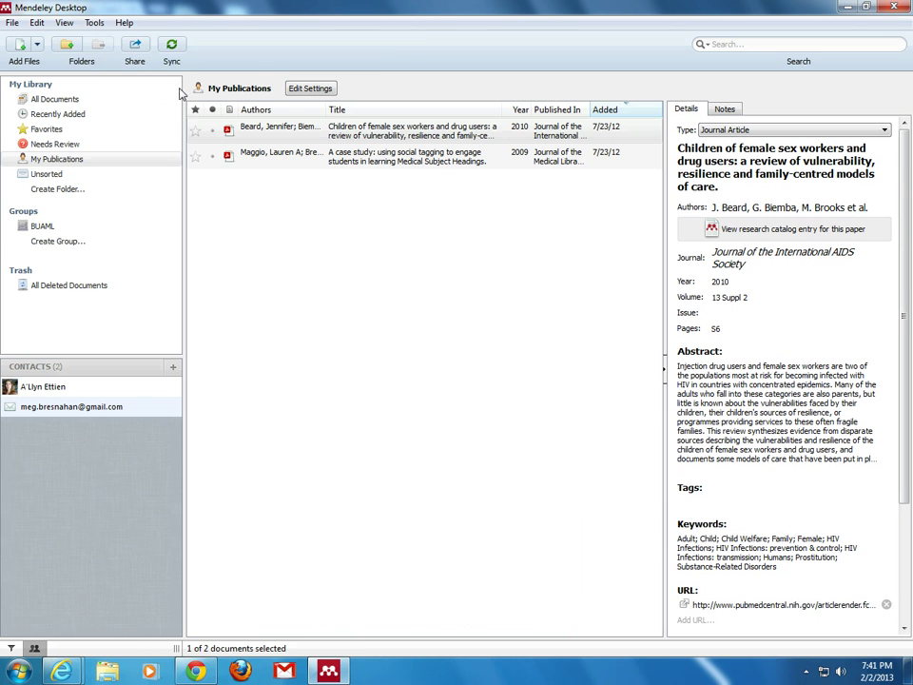
click(94, 23)
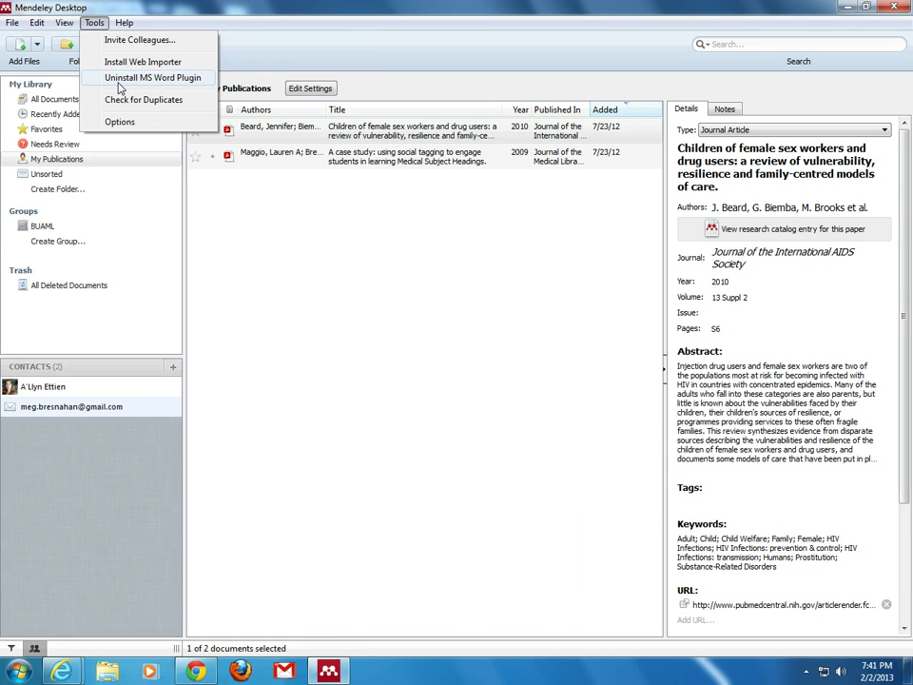
click(352, 497)
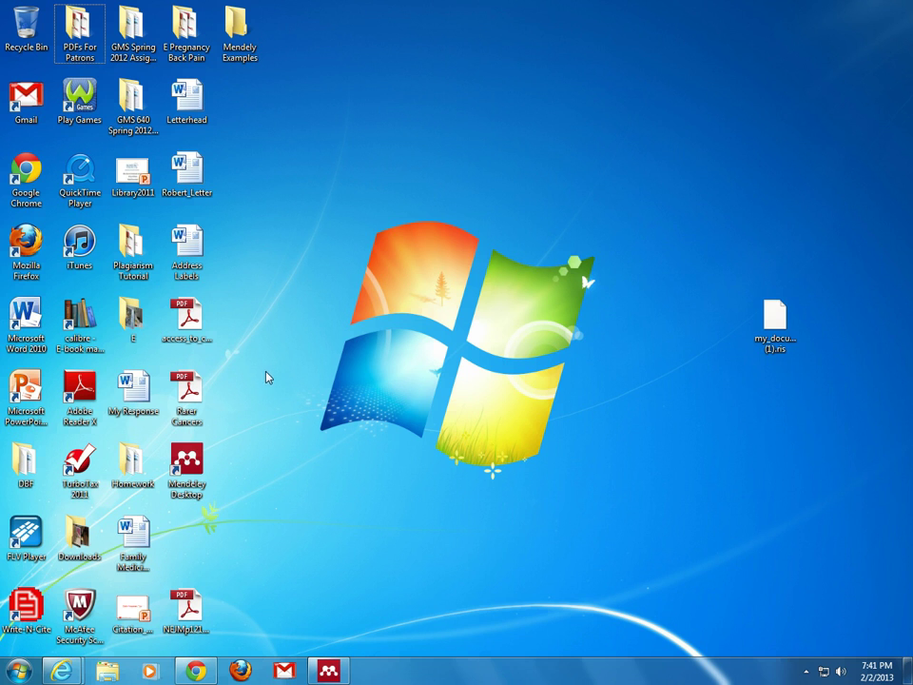
click(25, 321)
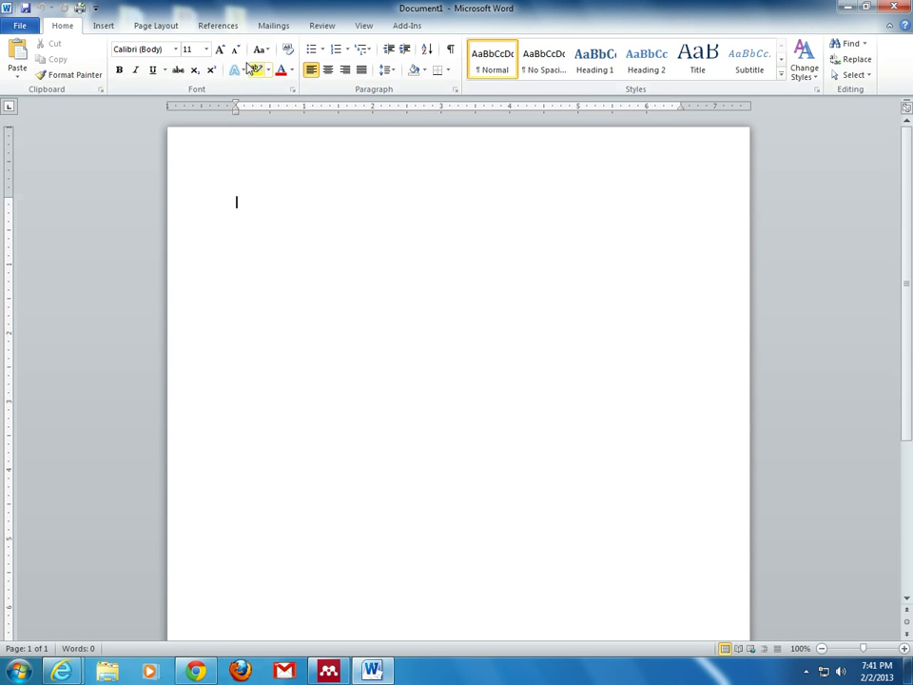
Step: Type a 'fgfgfg…' placeholder line and bring up Mendeley's Insert Citation search from References
click(233, 29)
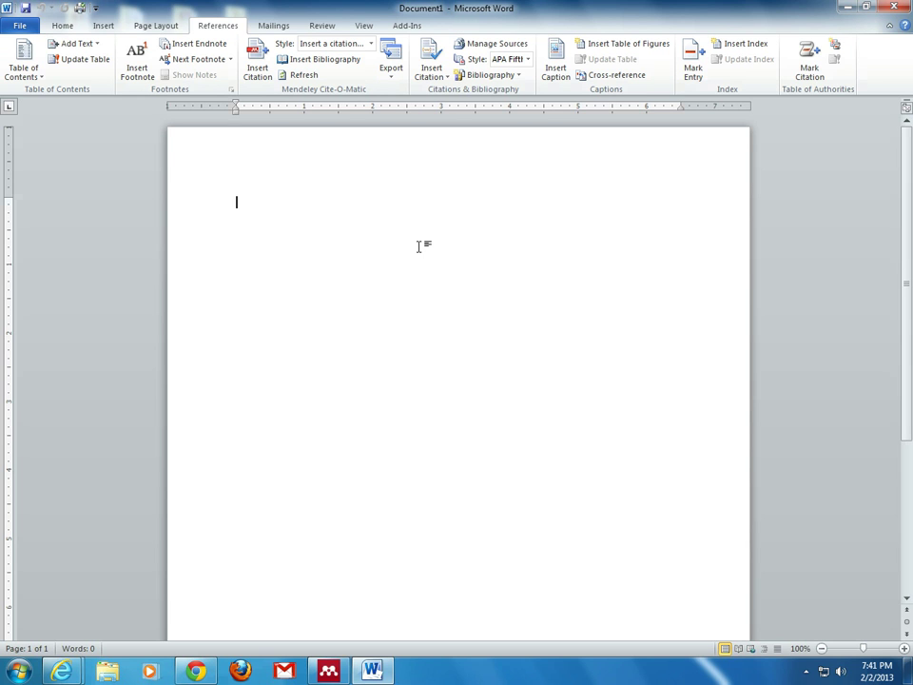
text(fgfgfgfgfgf)
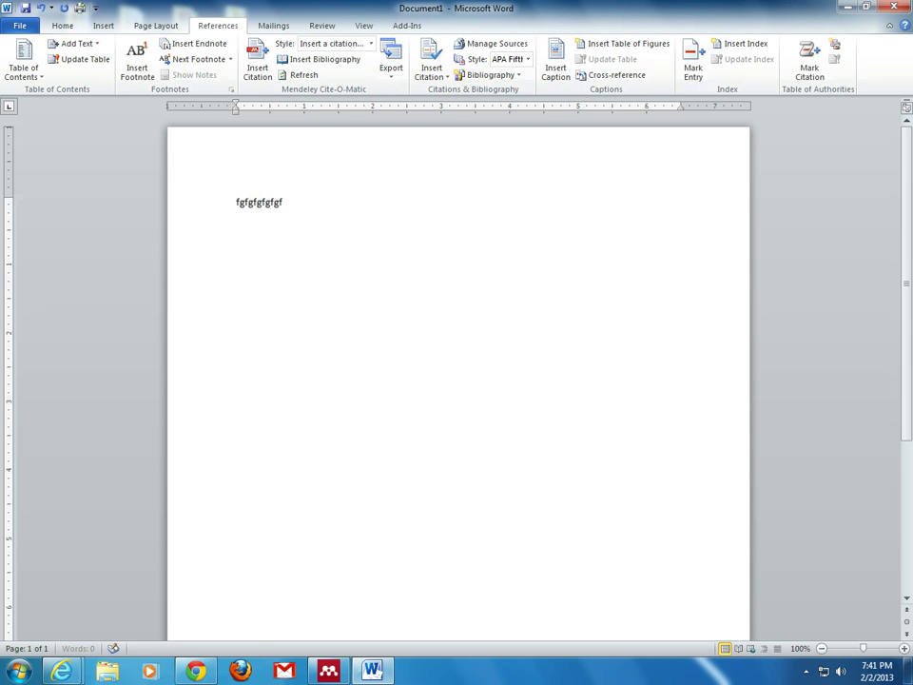
text(gfgfgfgfgfgfgfgfgfgfgfgfgf)
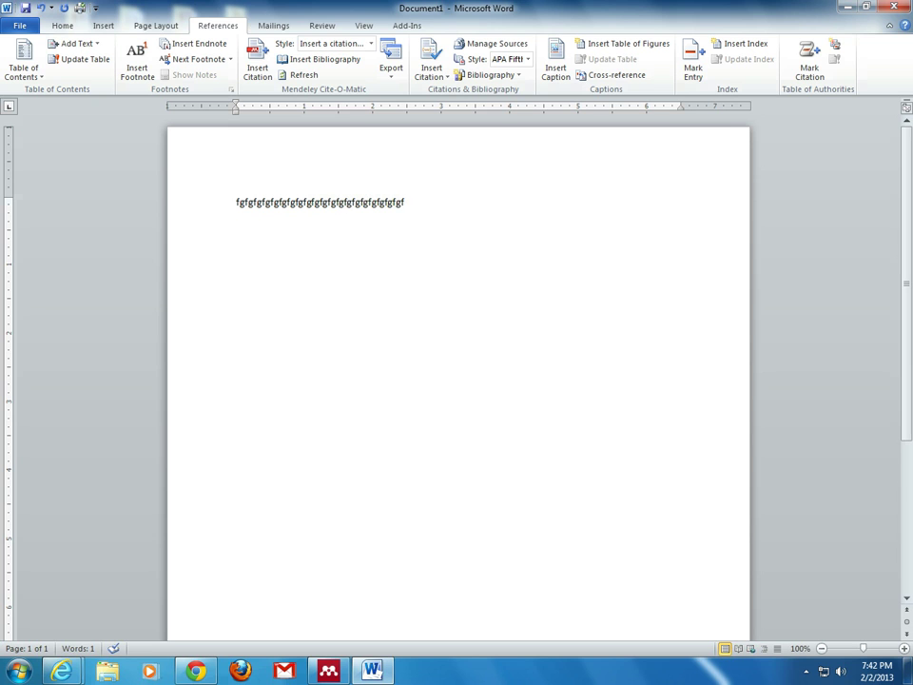
click(256, 72)
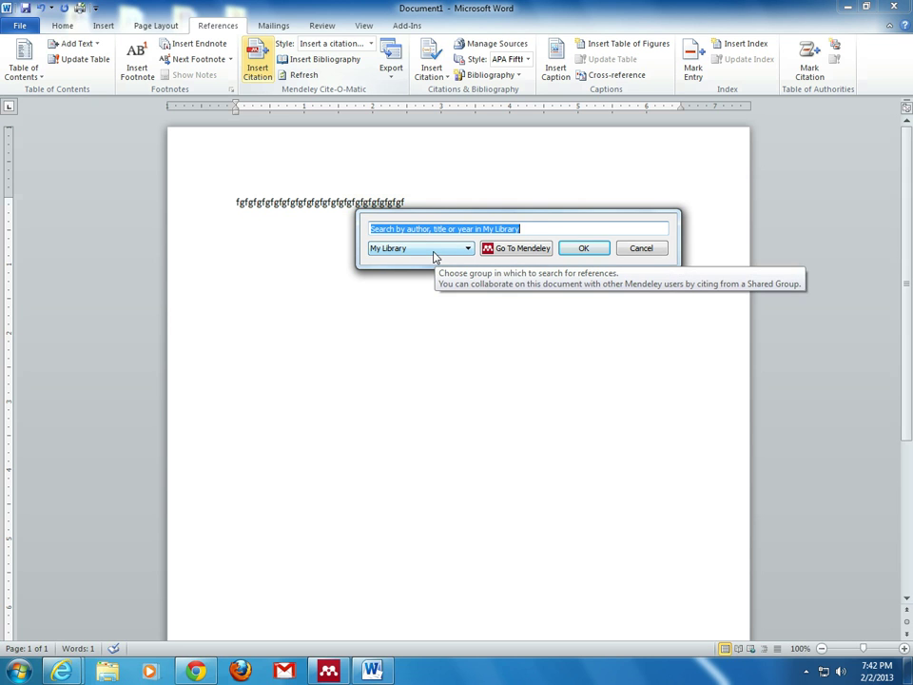
Step: Cite Beard et al. 2010 after the first line, then type a second 'fgfgfg…' line below
click(519, 249)
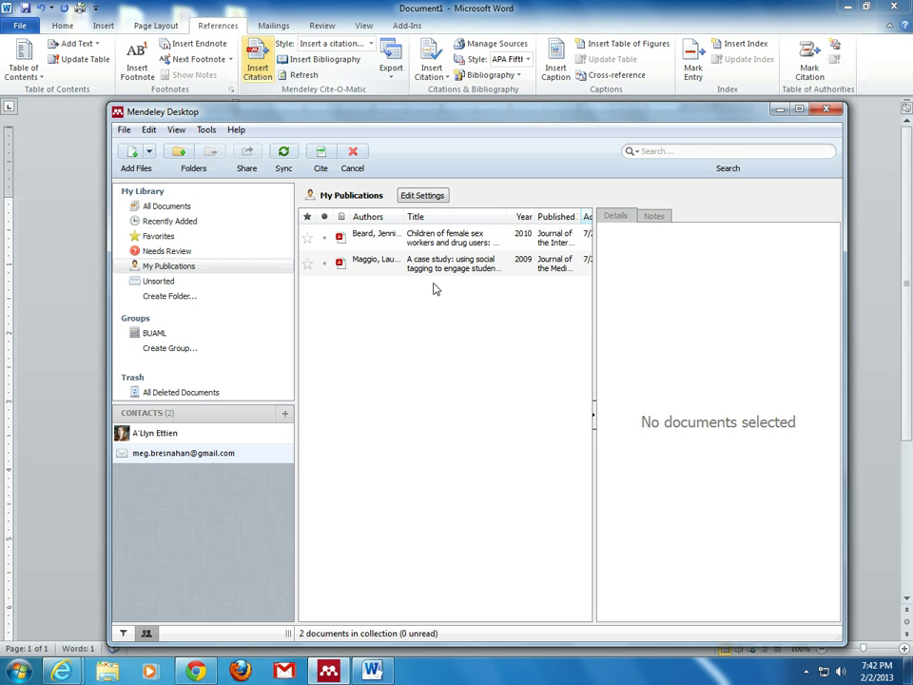
click(442, 240)
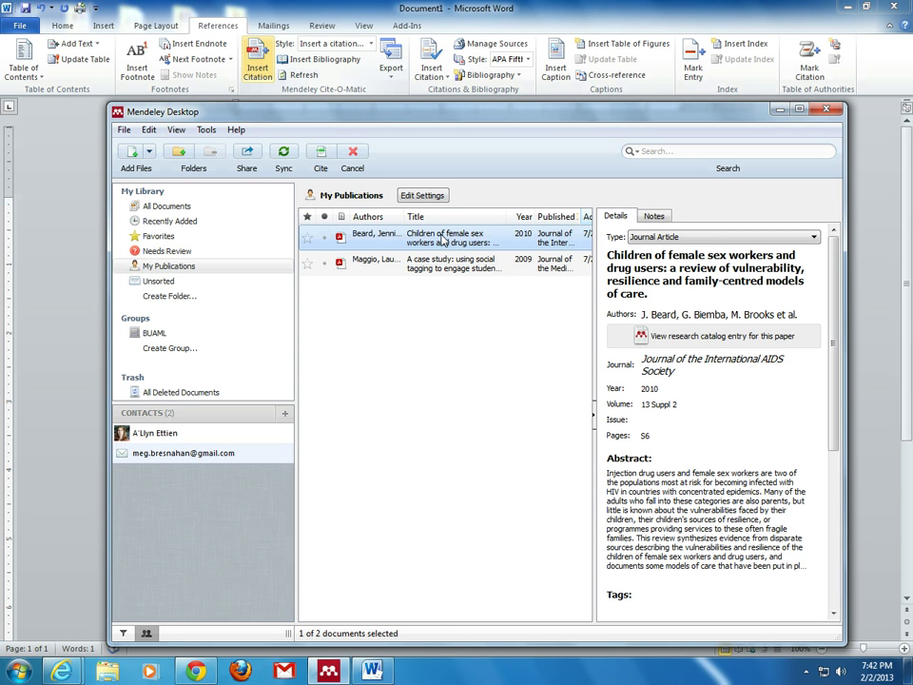
click(328, 160)
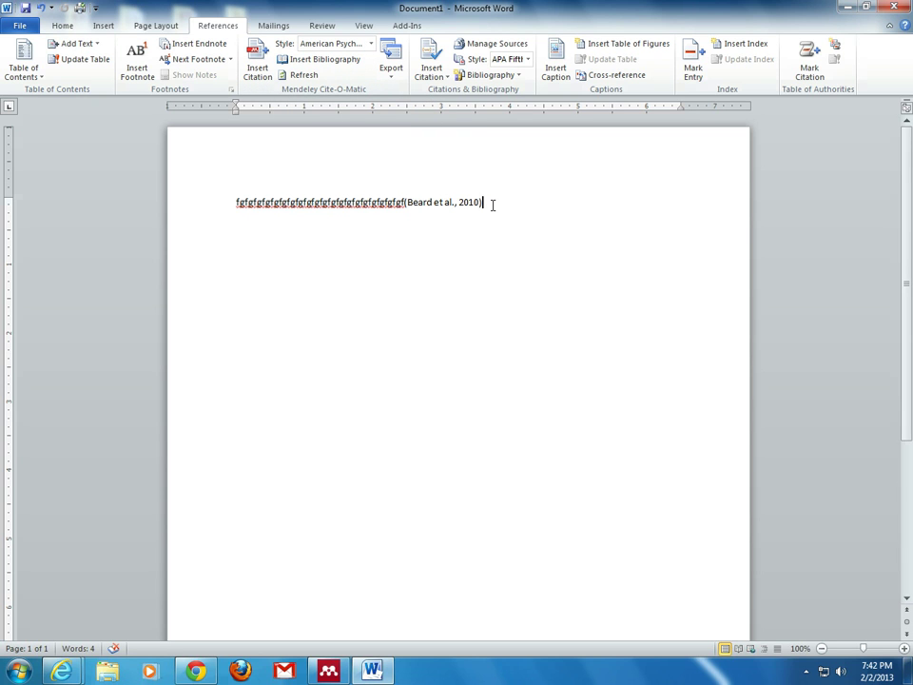
key(Return)
key(Return)
text(fgfgfgfgfgfgfgfgfgfgfgfgfgf)
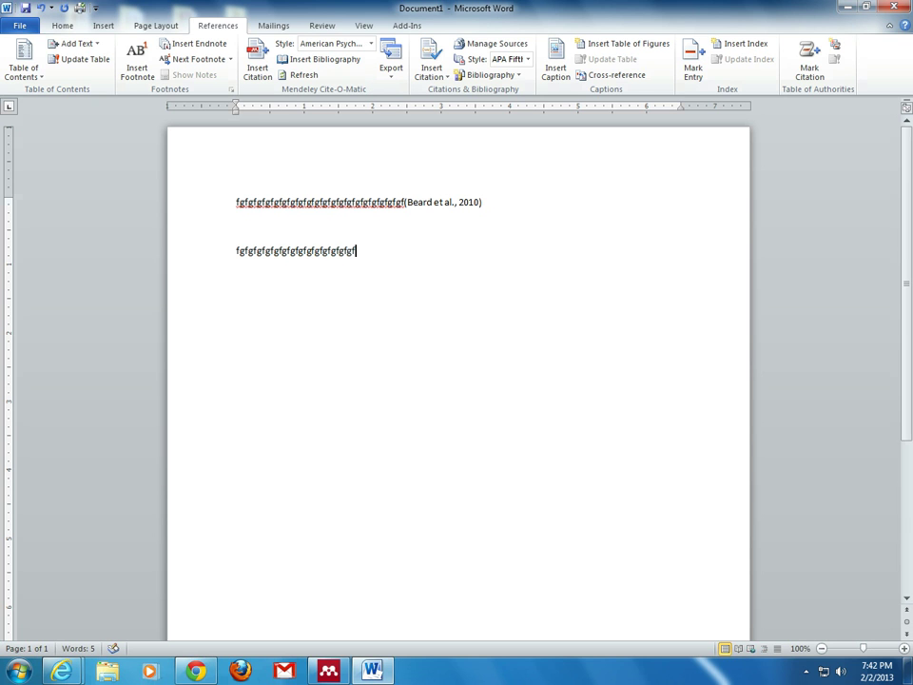
Step: Cite the Mai 2008 oral health paper from All Documents at the end of the second line
click(259, 63)
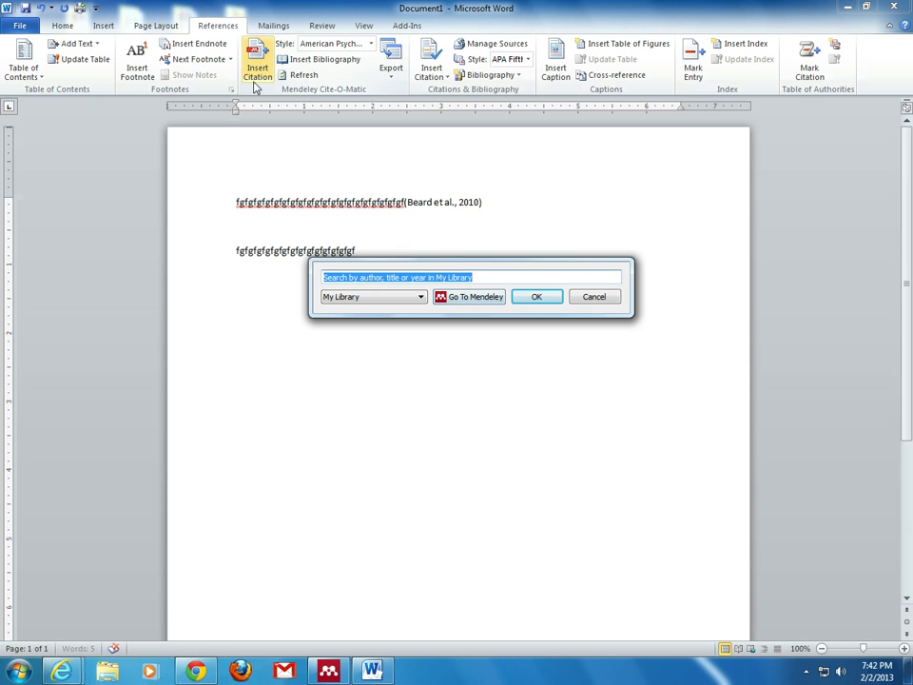
click(460, 298)
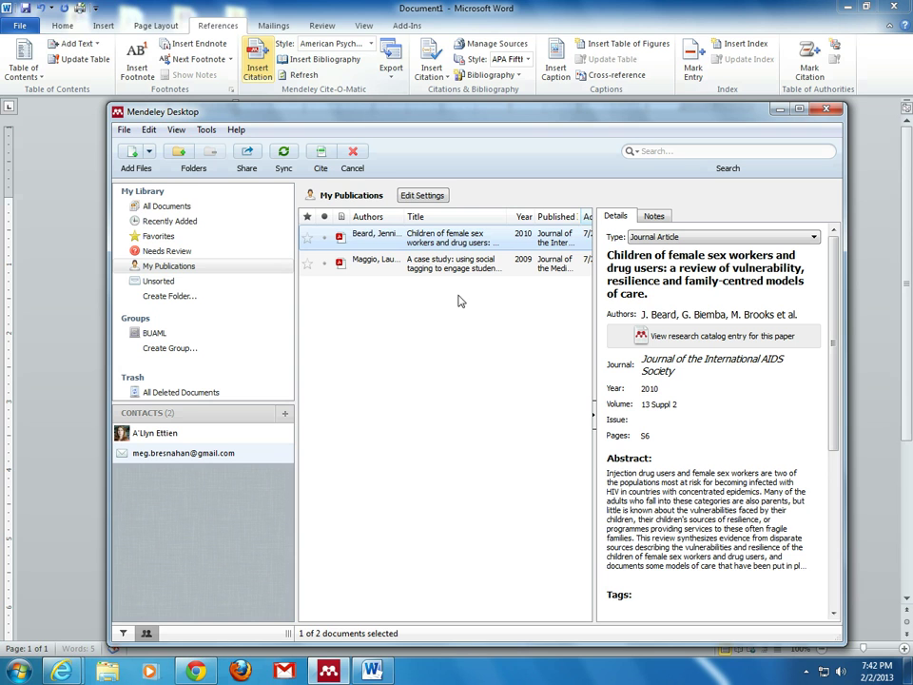
click(187, 208)
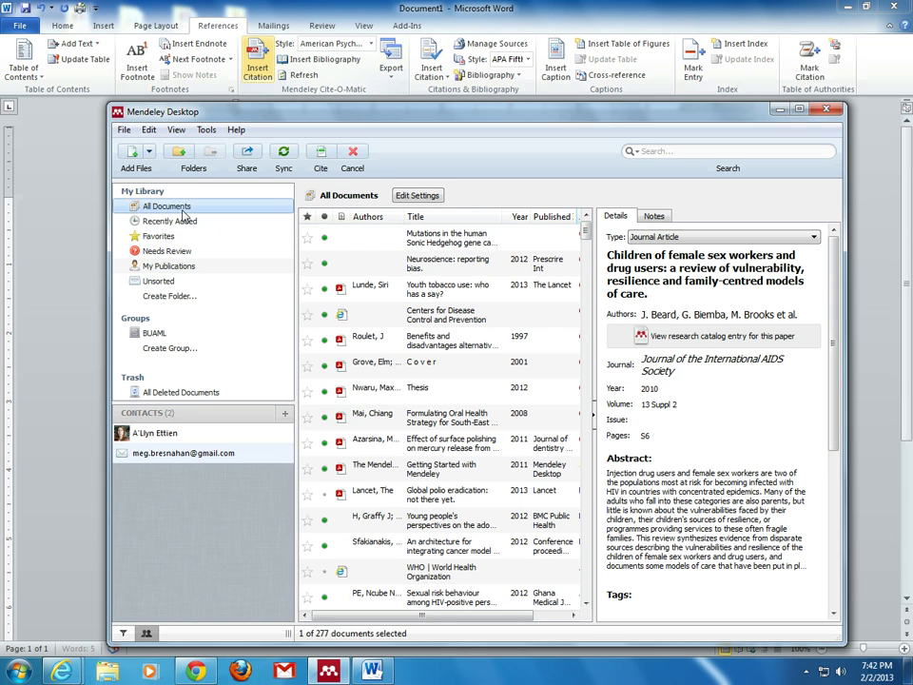
click(363, 412)
click(320, 154)
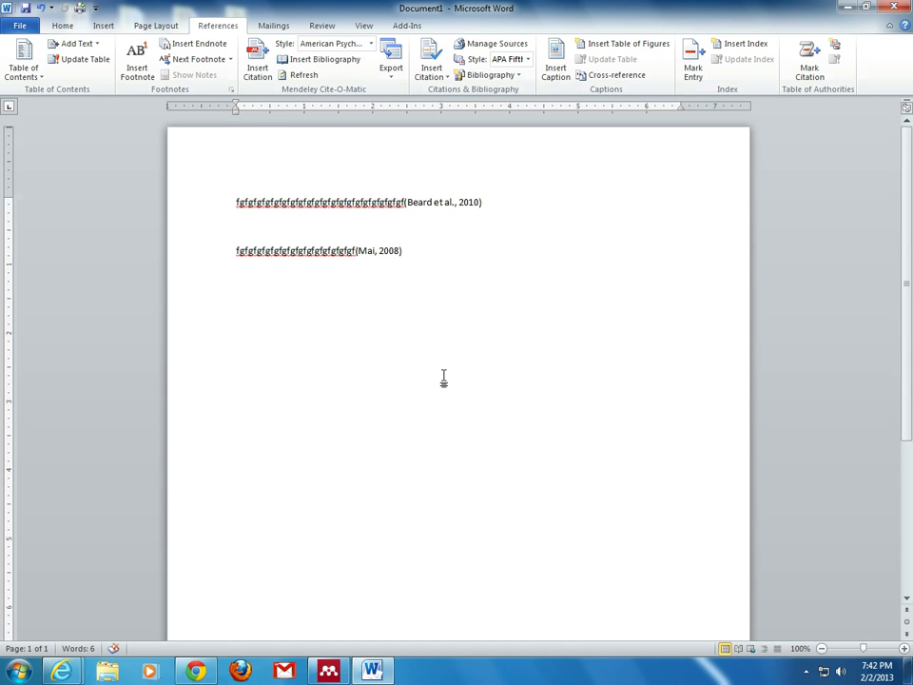
Step: Add the Lancet 2013 polio eradication citation after Mai and start an empty line below
click(257, 62)
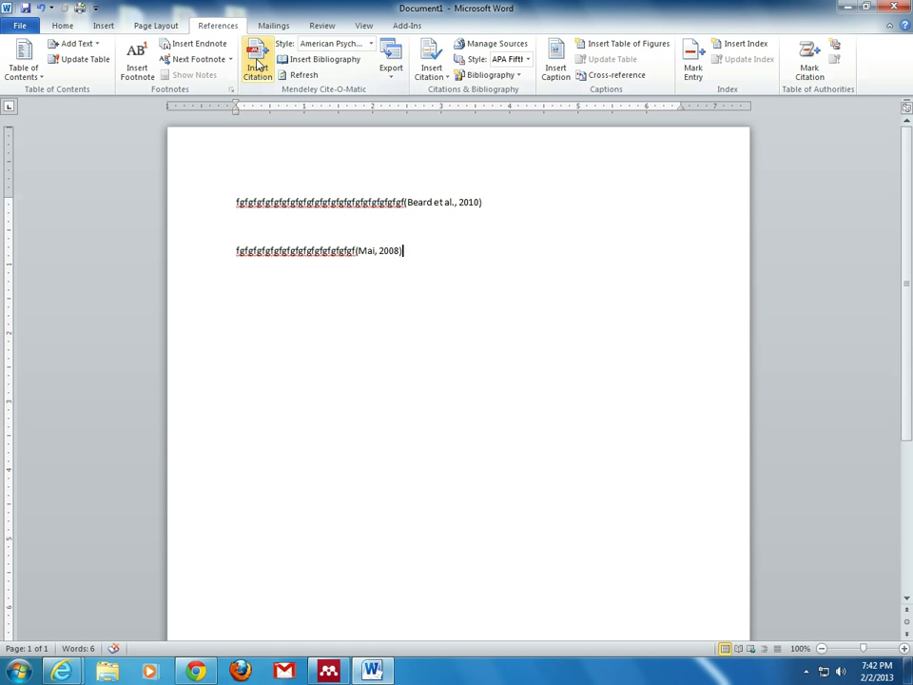
click(504, 298)
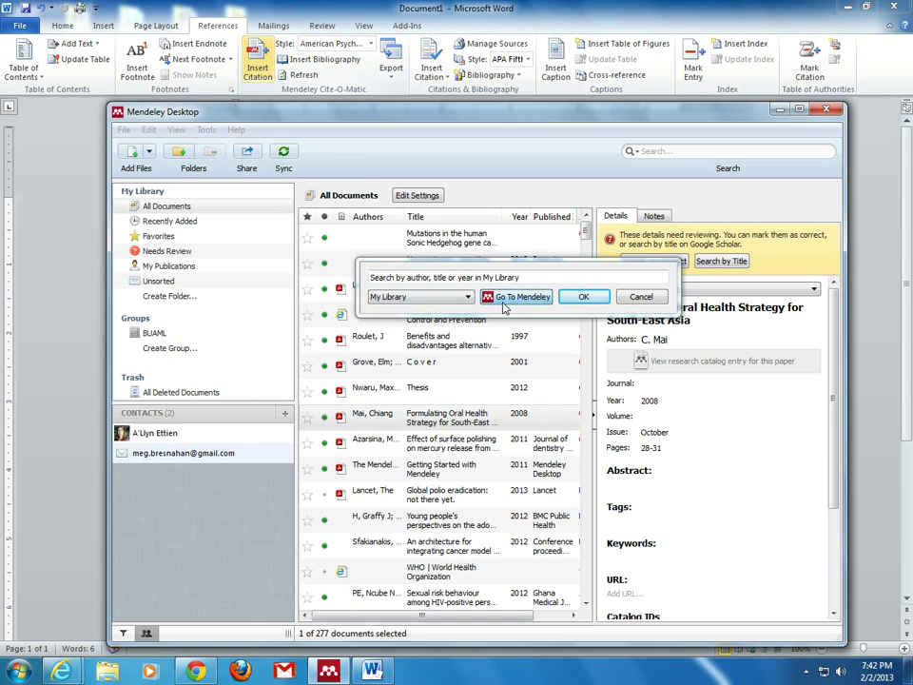
click(377, 495)
click(321, 154)
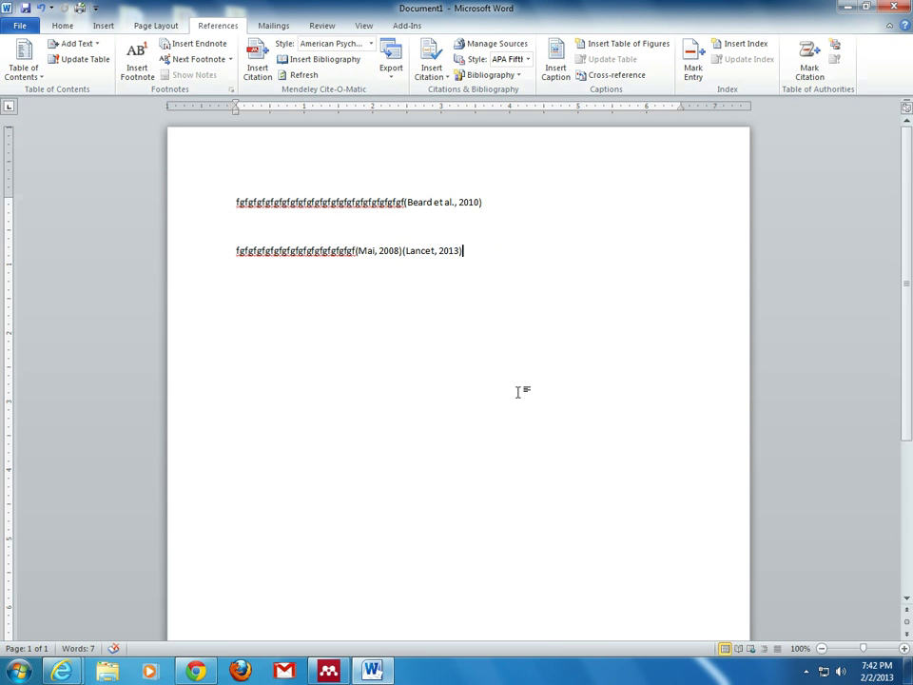
key(Return)
Step: Insert the APA bibliography below the citations and open the Mendeley citation style list
click(324, 59)
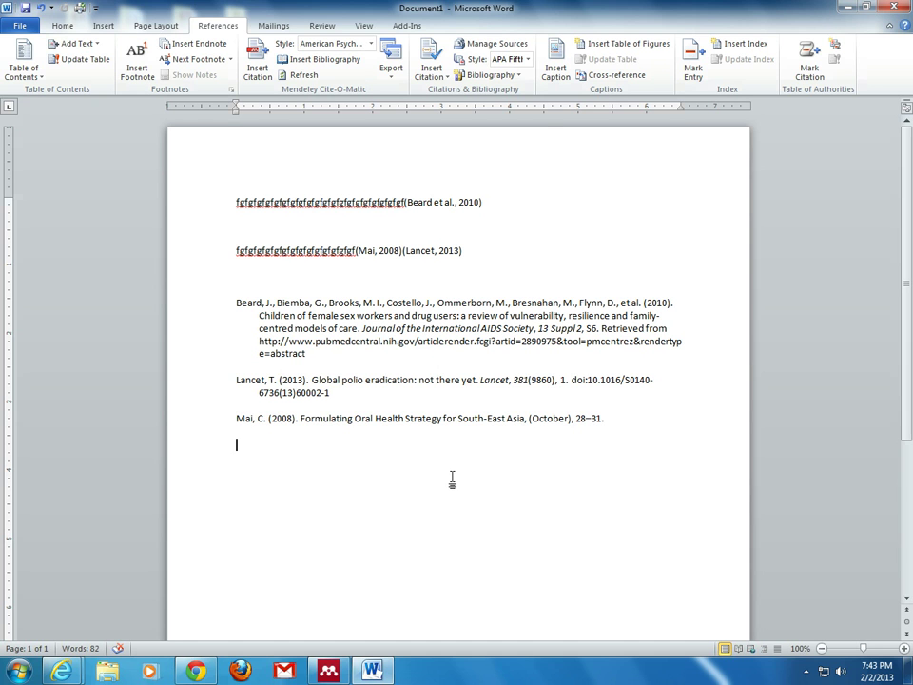
click(372, 43)
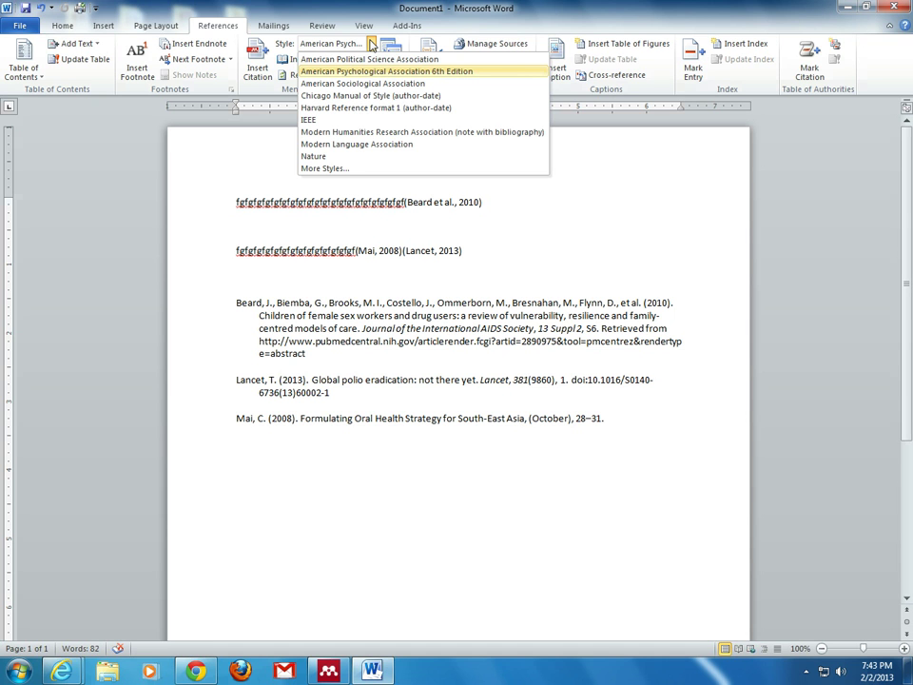
Step: Open the More Styles chooser and search the installed styles for 'ama'
click(340, 169)
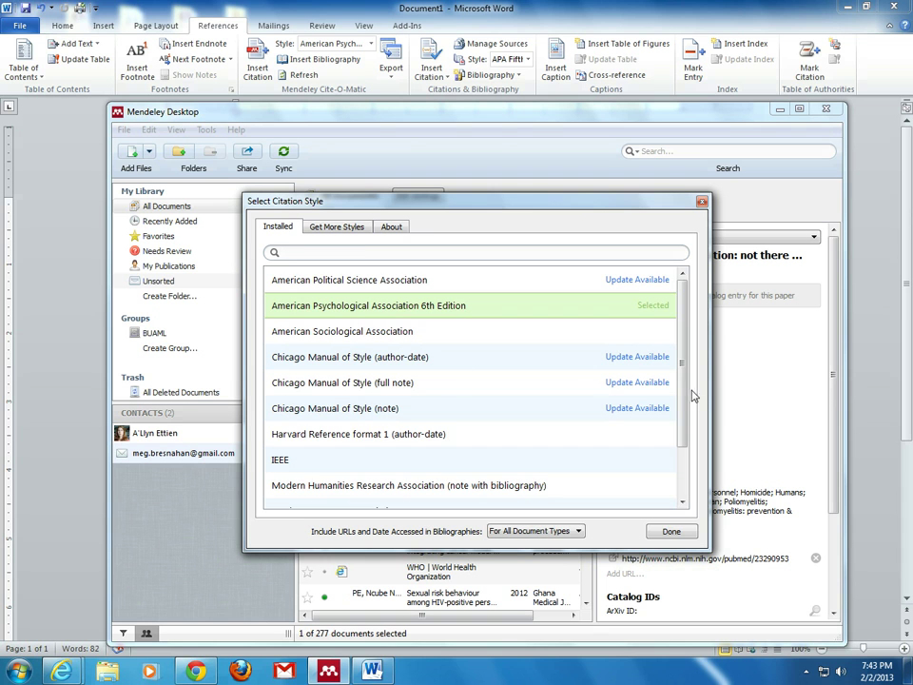
scroll(692, 397, down, 1)
scroll(702, 338, up, 1)
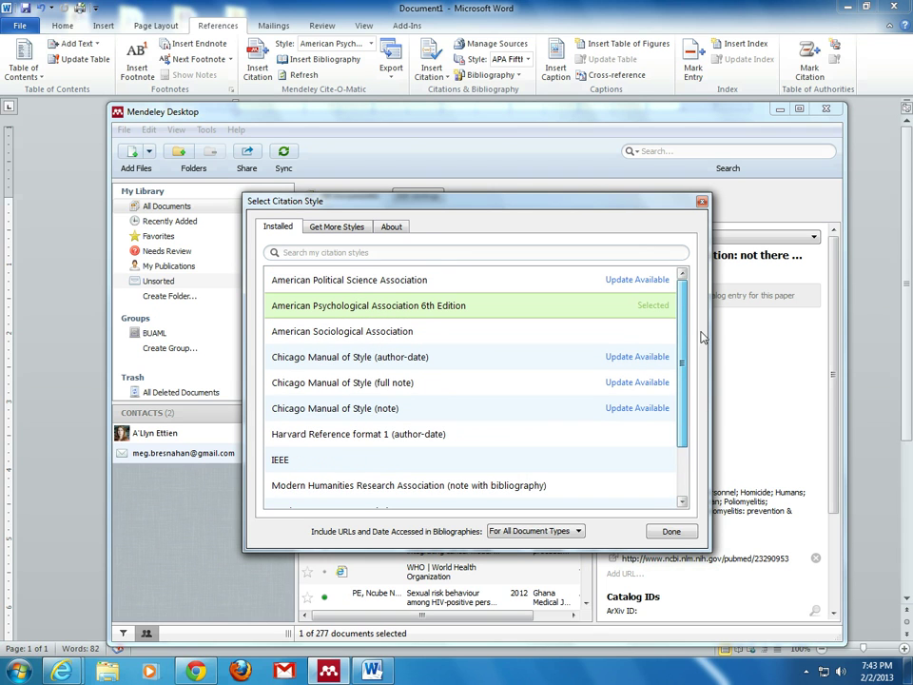
click(479, 251)
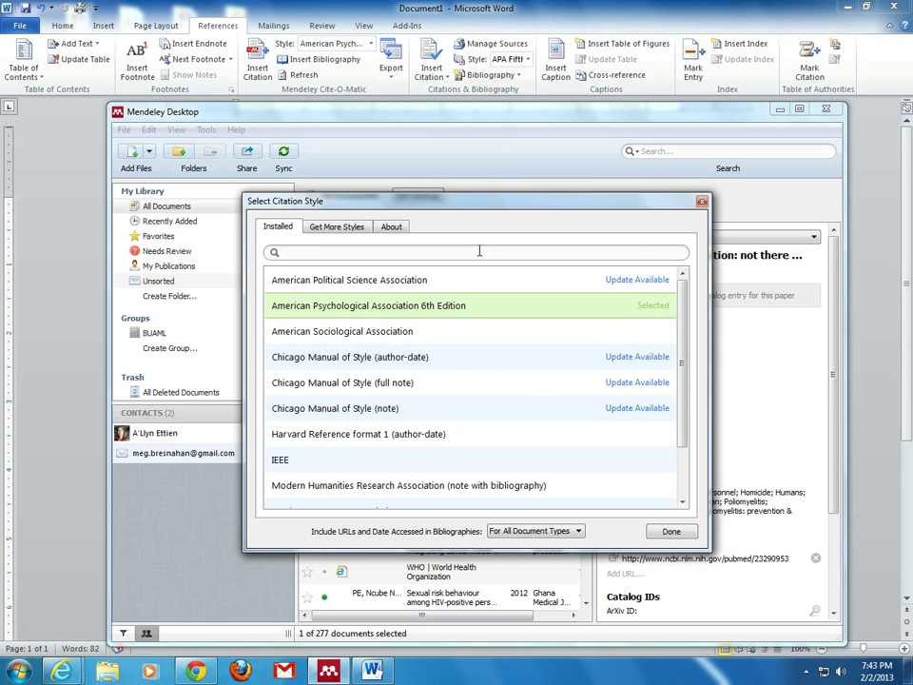
text(ama)
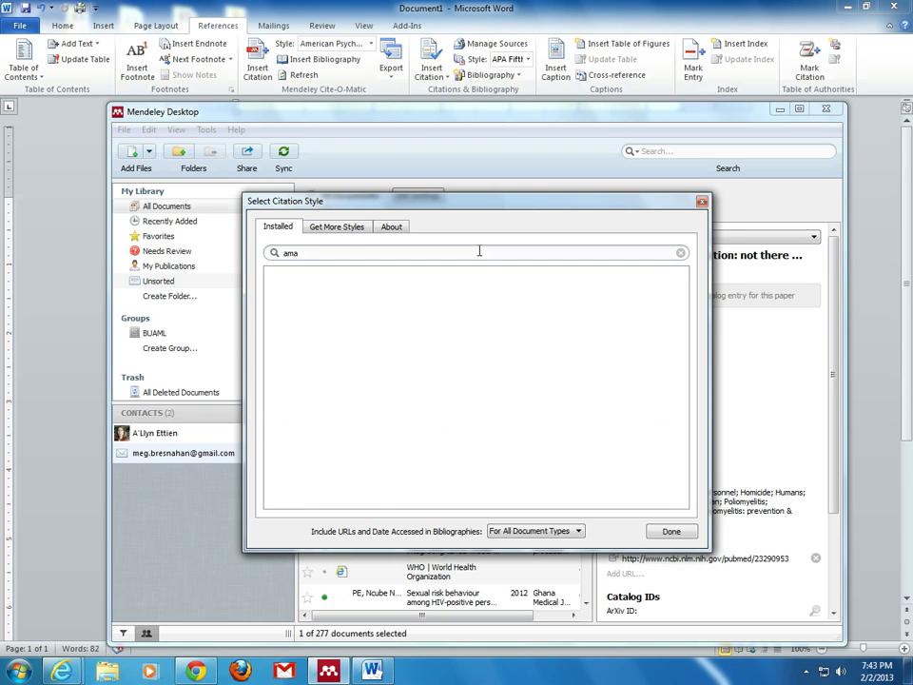
Step: Search 'ama' among downloadable styles and install American Medical Association (AMA)
click(337, 228)
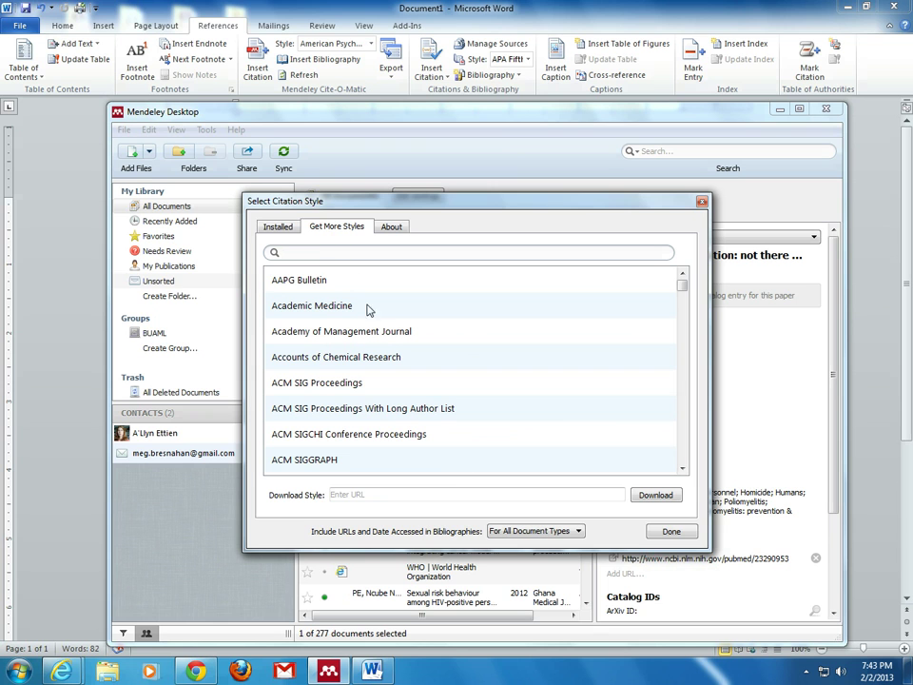
text(ama)
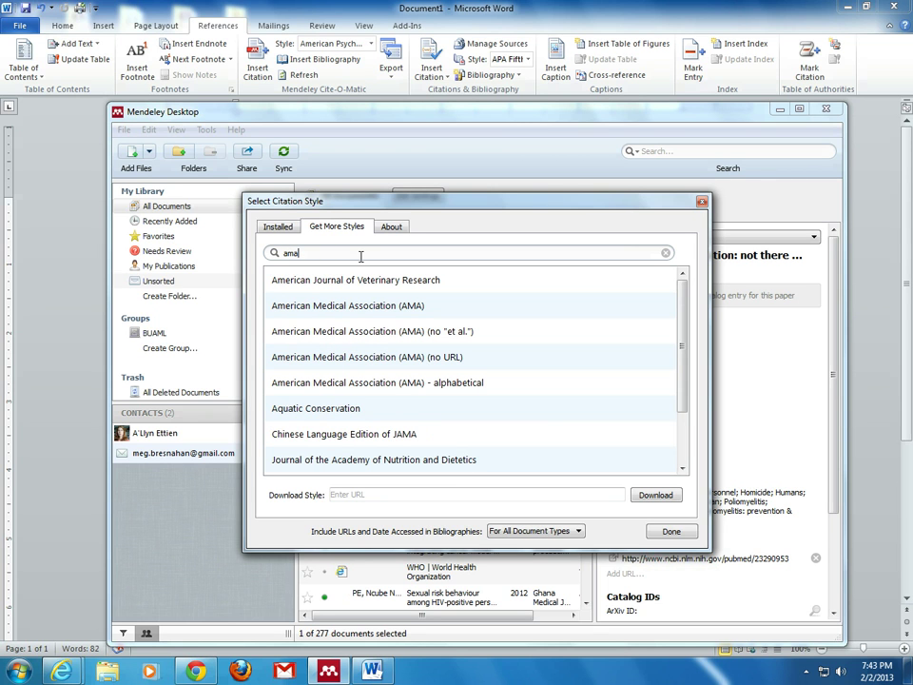
click(383, 305)
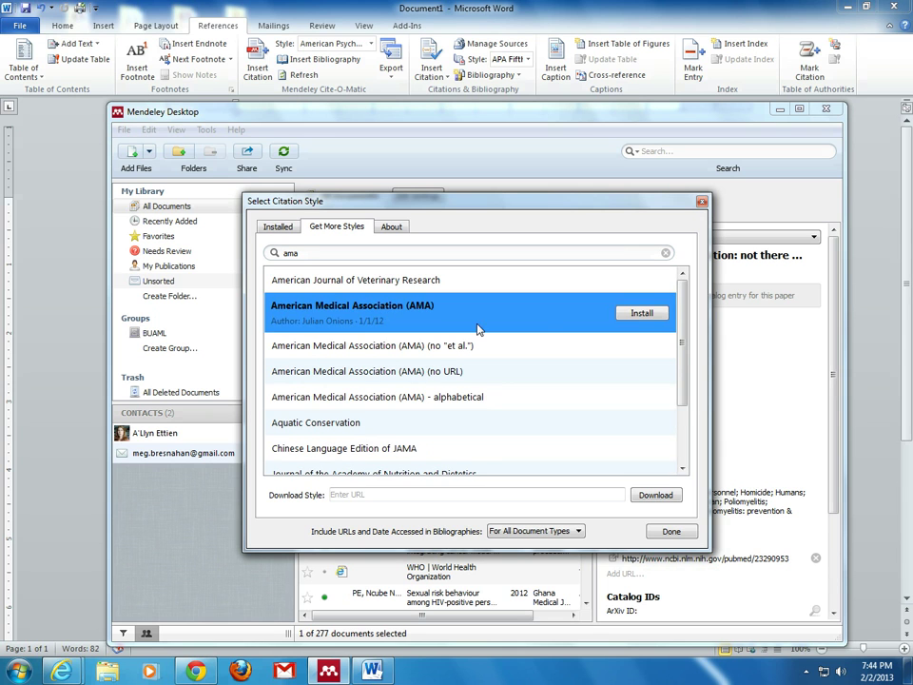
click(640, 316)
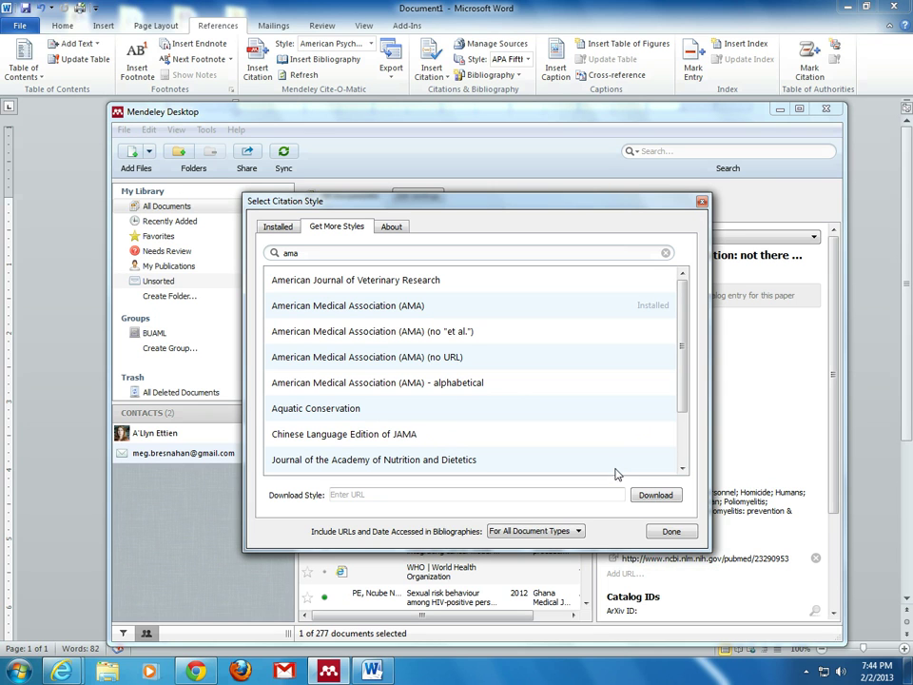
click(143, 400)
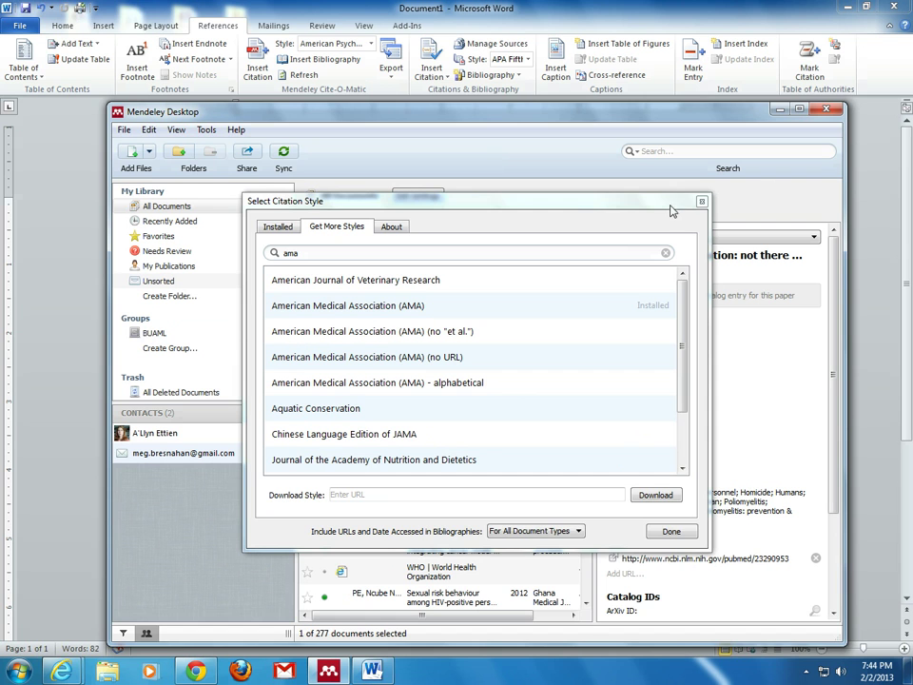
drag(669, 203, 668, 261)
Step: Apply the American Medical Association (AMA) style so citations become superscript numbers and the bibliography renumbers
click(777, 110)
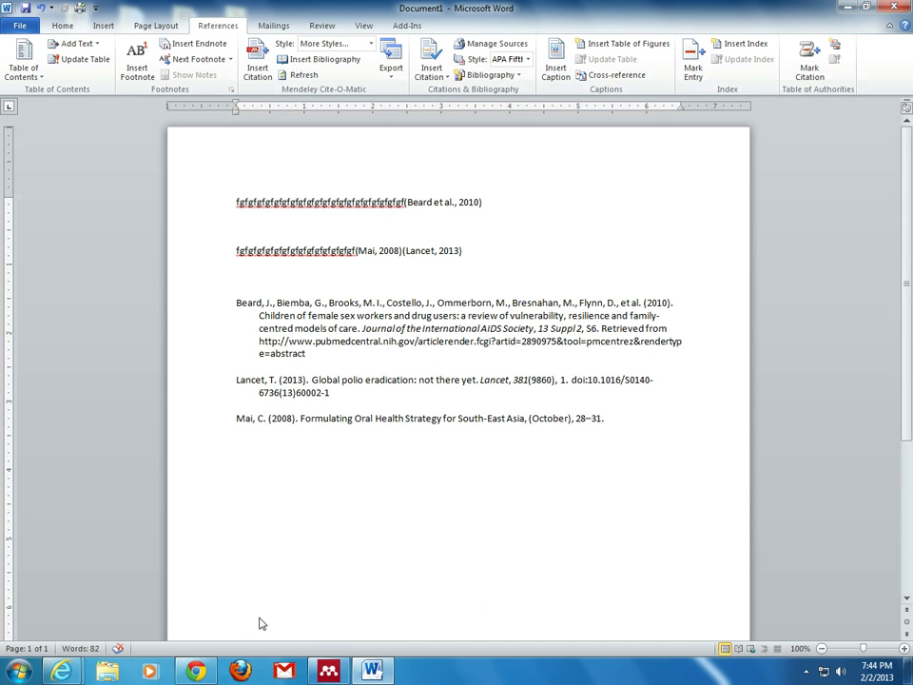
click(328, 671)
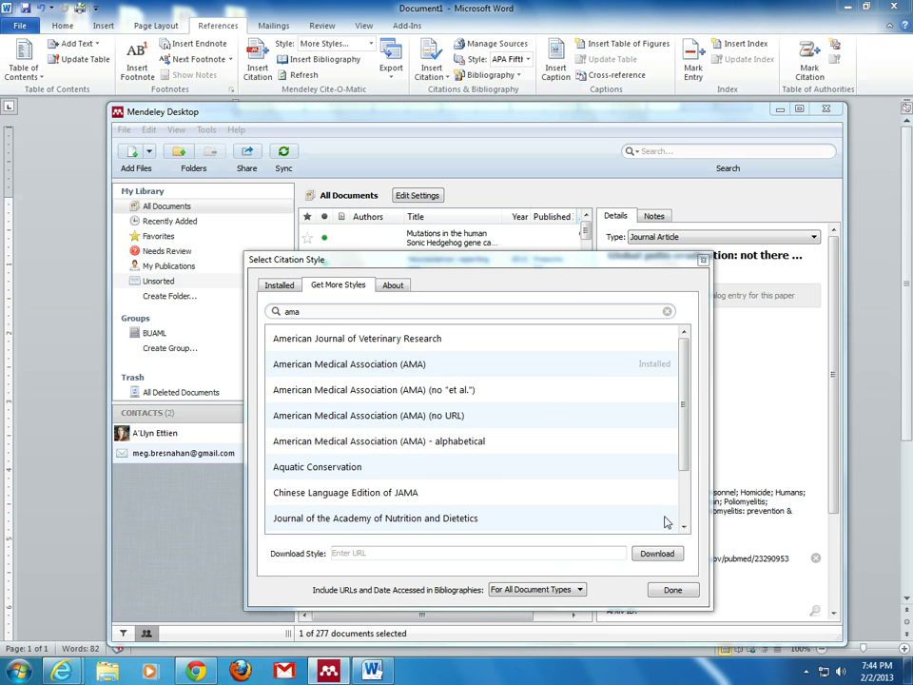
click(658, 553)
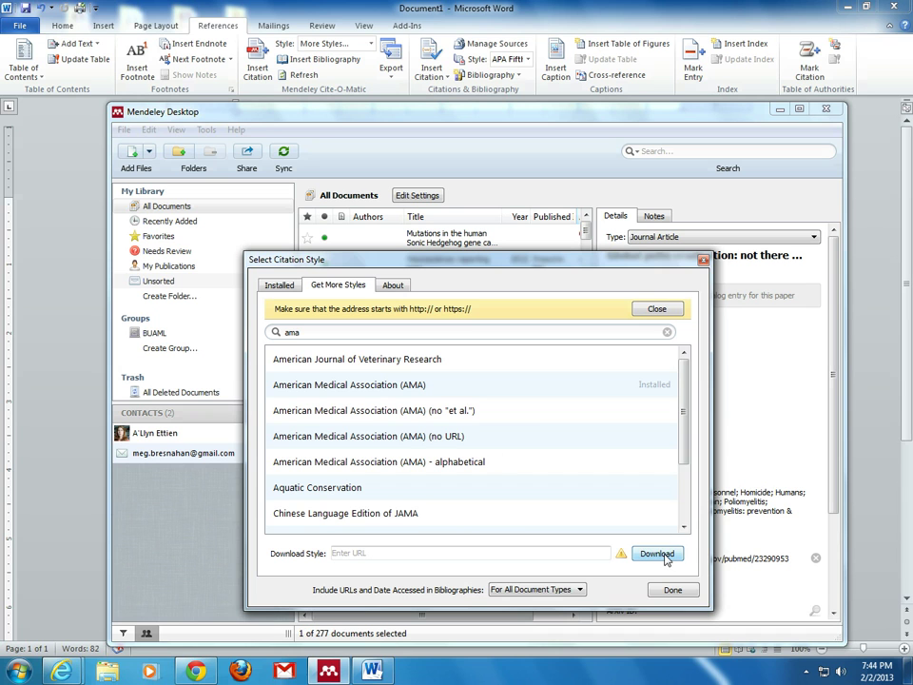
click(326, 333)
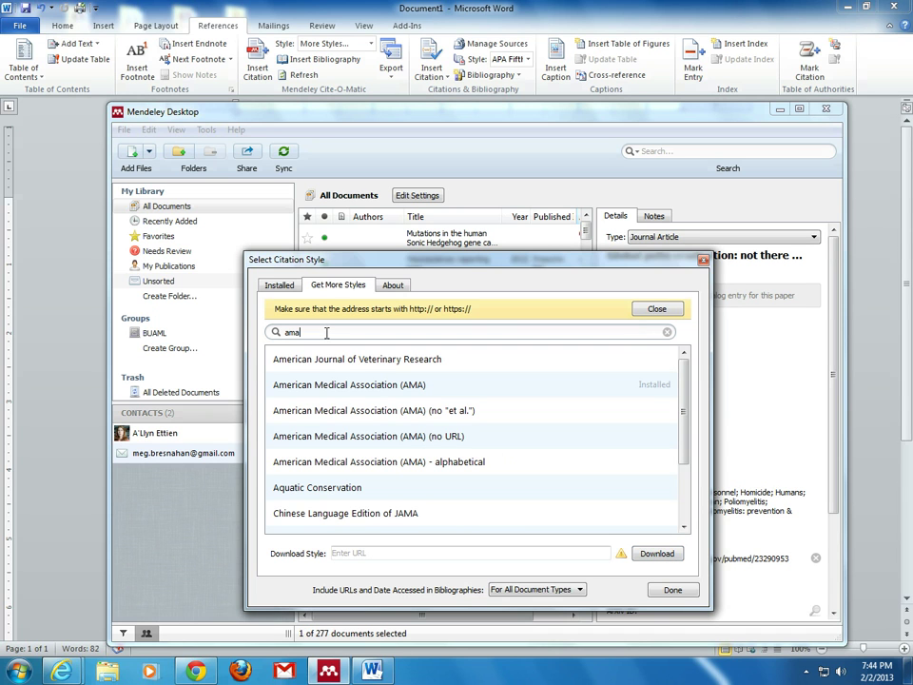
click(396, 390)
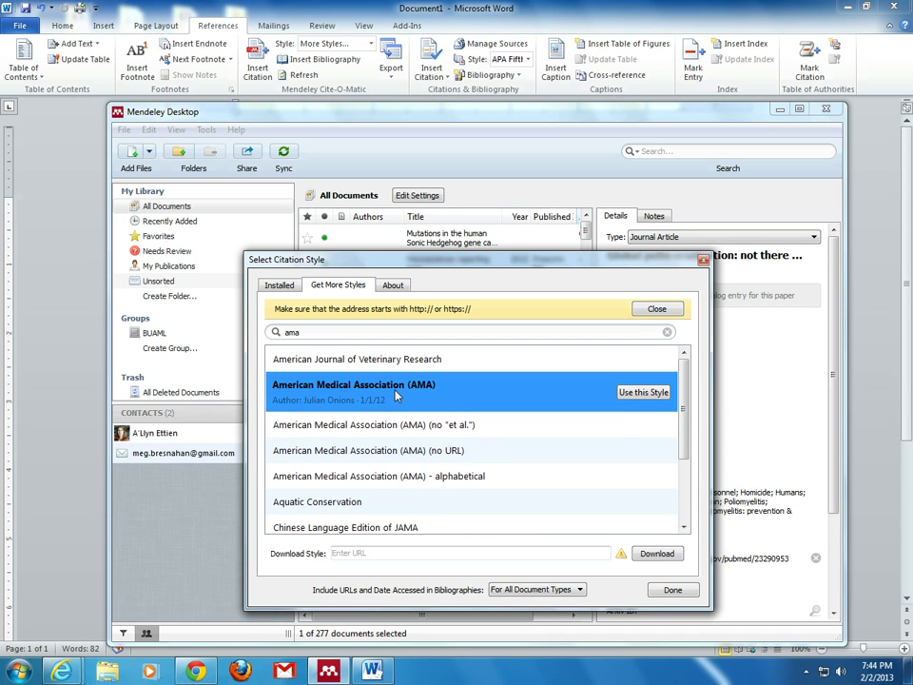
click(646, 392)
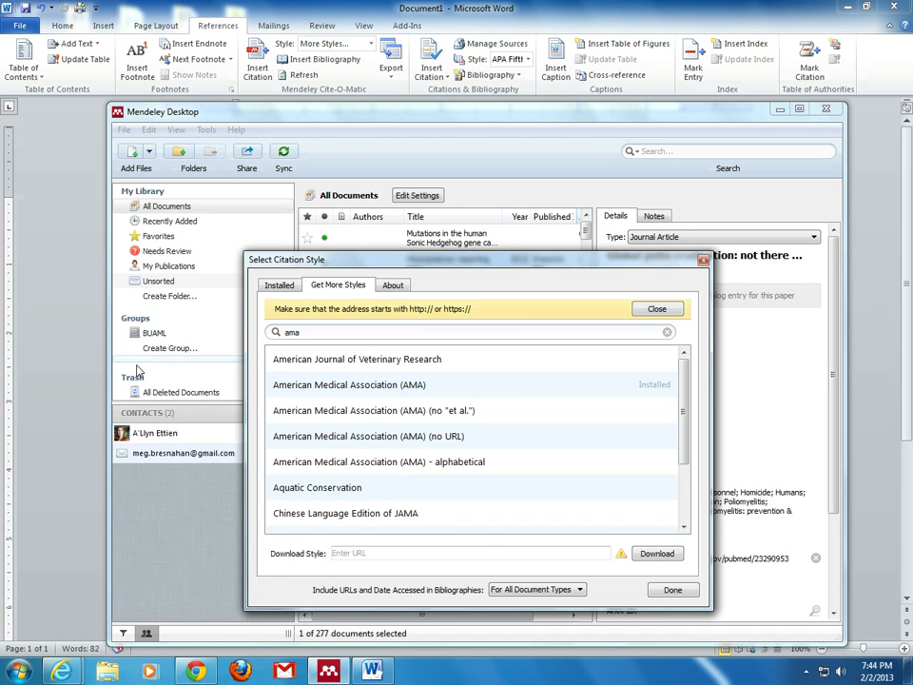
click(72, 391)
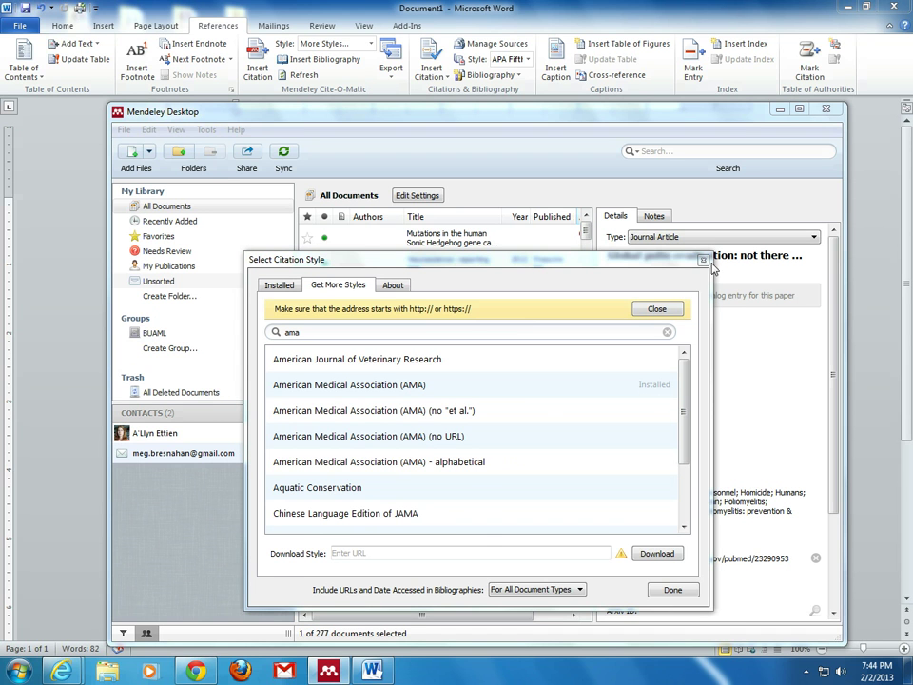
click(656, 309)
click(703, 260)
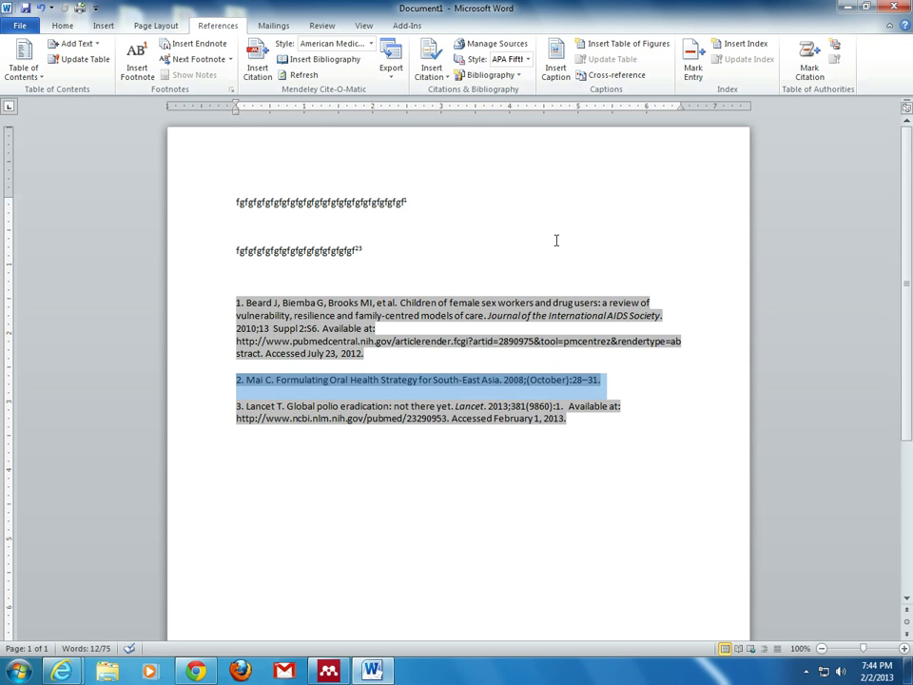
click(556, 240)
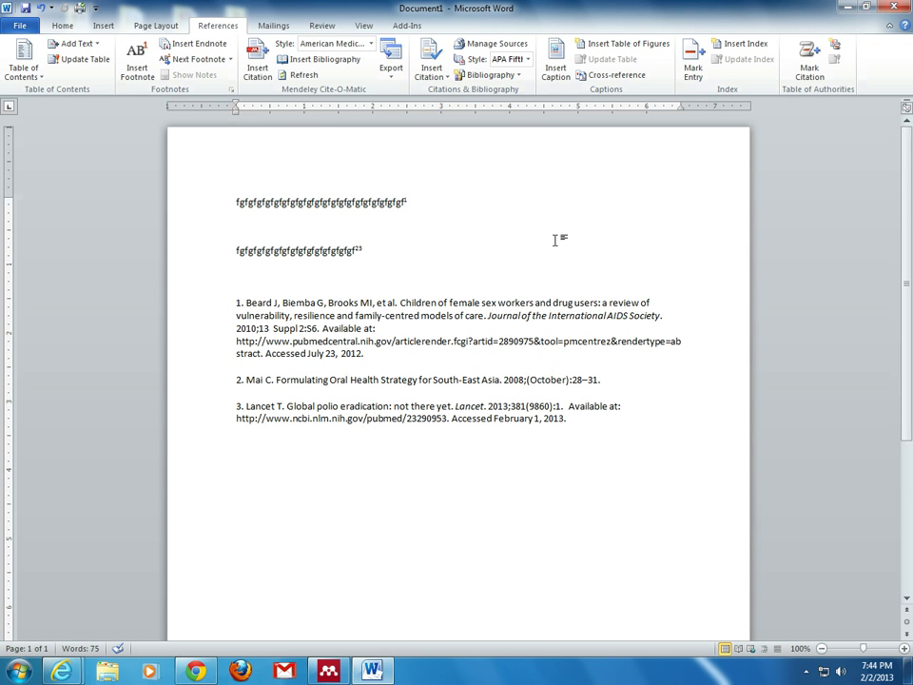